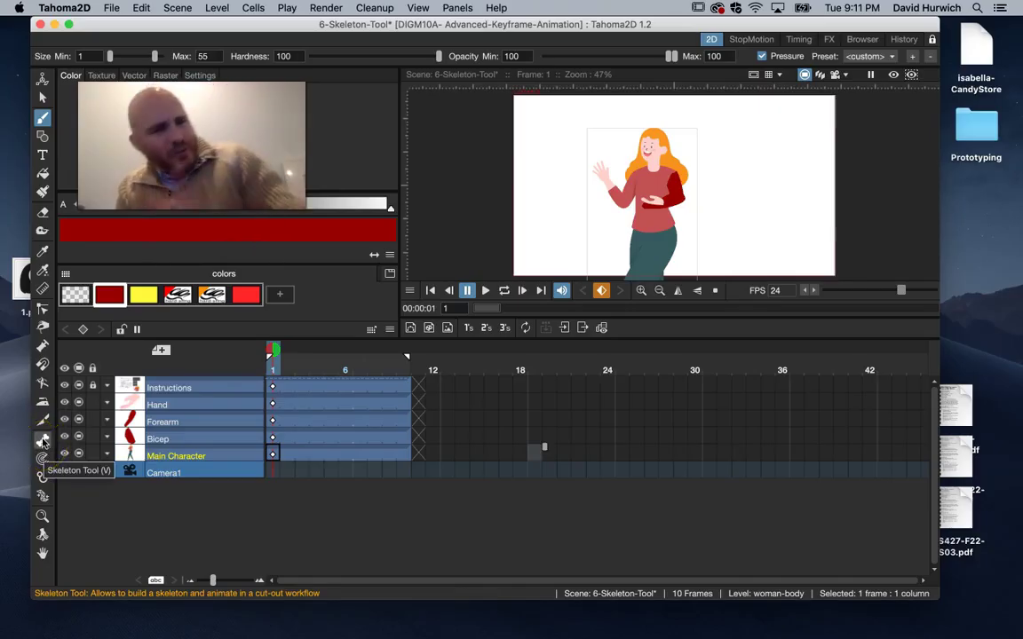
Step: Hide the Instructions column in the viewer and toggle the Hand, Forearm and Bicep columns to identify each arm part
left_click(80, 388)
left_click(80, 405)
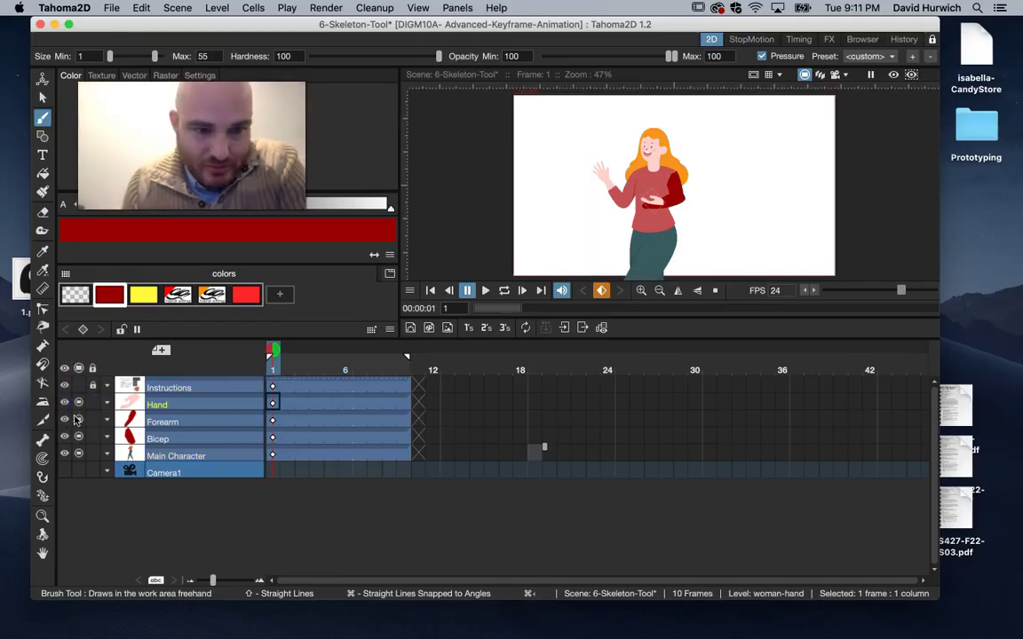
left_click(79, 422)
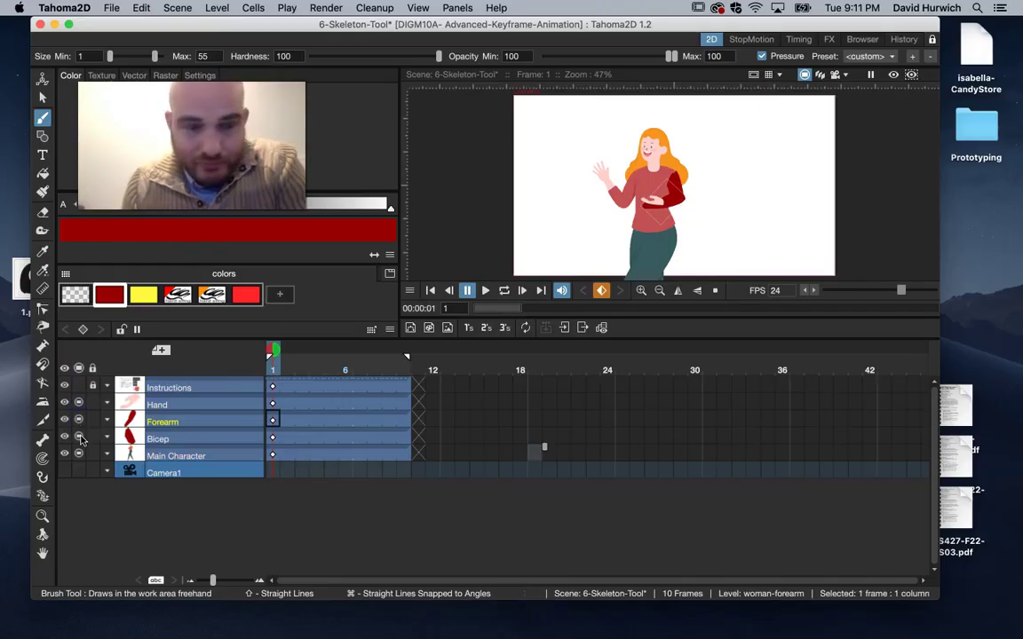
left_click(80, 439)
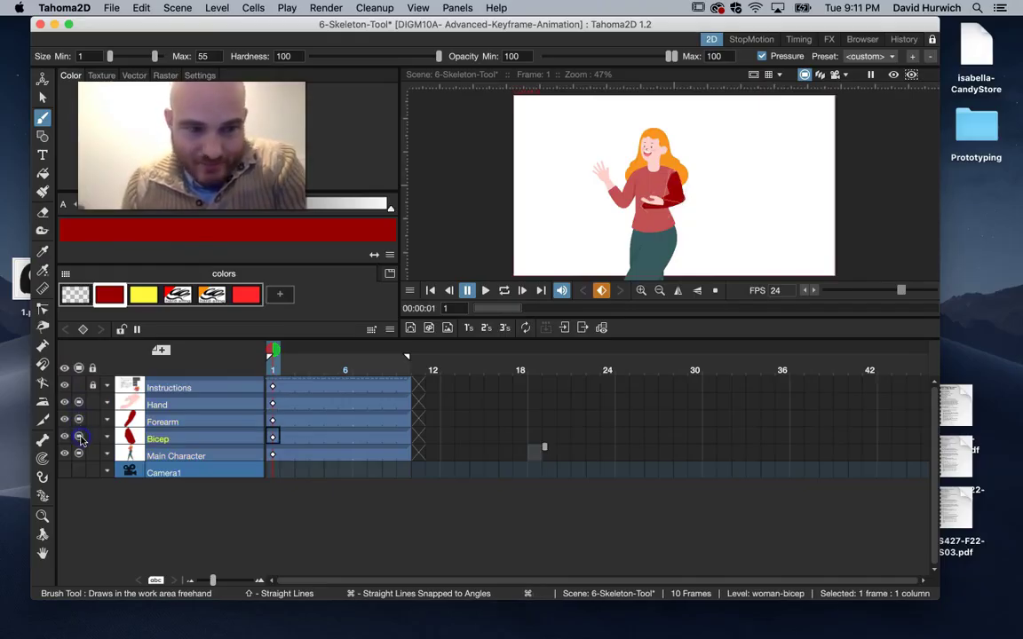
Step: Move the Hand with the Animate Tool away from the forearm to about X -191 px, Y -153 px
left_click(134, 402)
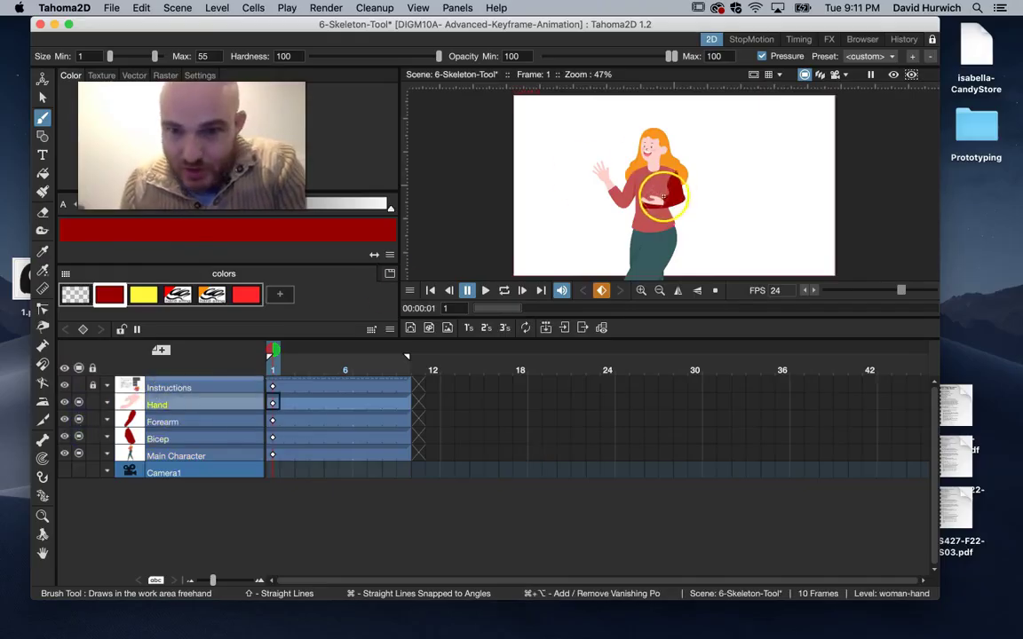
left_click(42, 81)
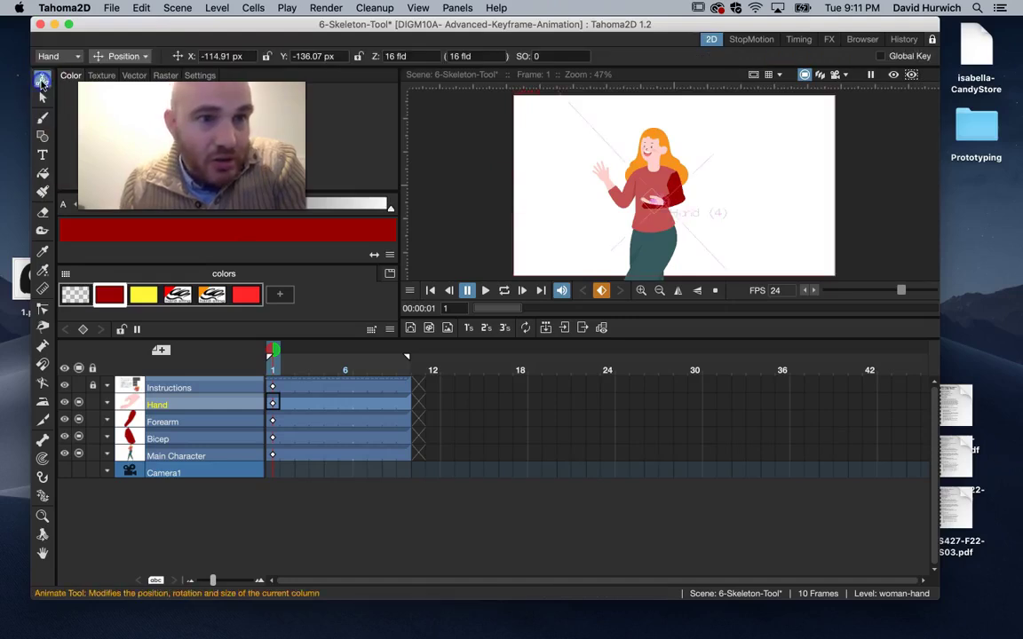
left_click_drag(643, 205, 628, 205)
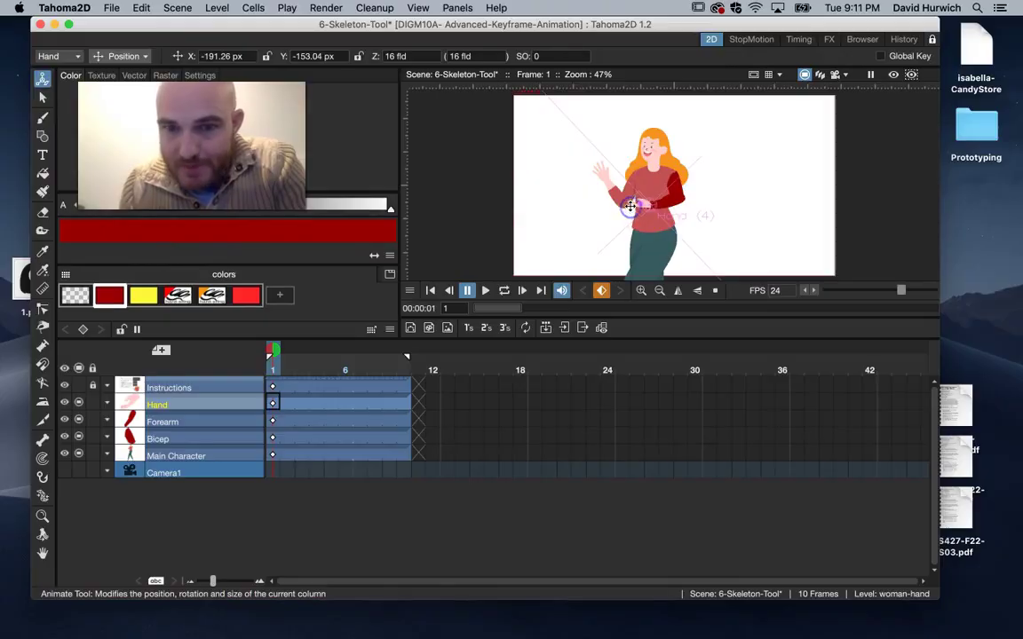
Step: Toggle the Main Character column's visibility off and on to compare the body with the separate arm pieces
left_click(201, 484)
left_click(80, 456)
left_click(80, 456)
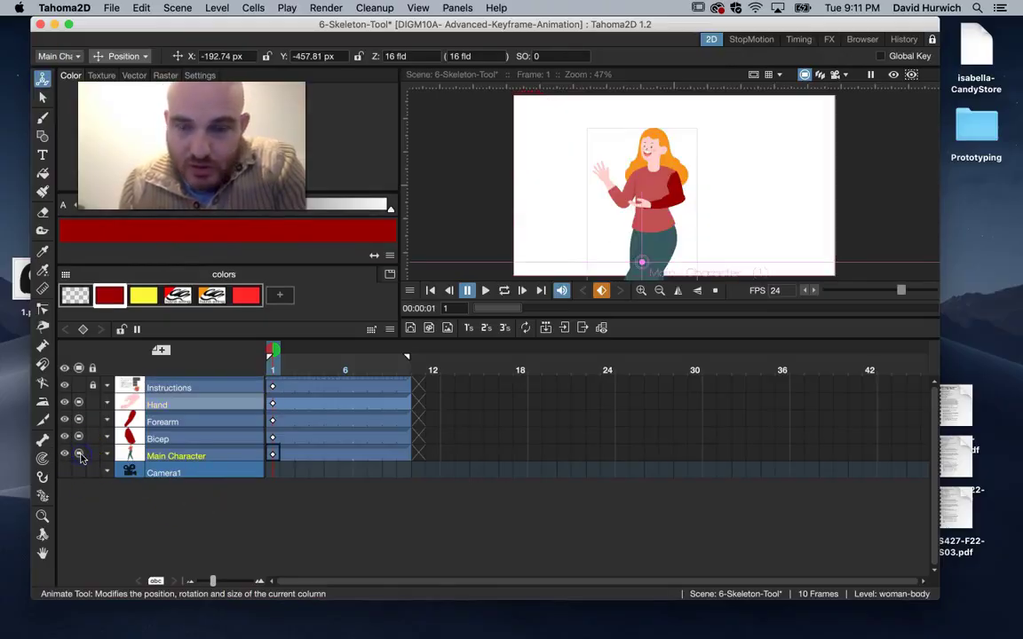
left_click(80, 456)
left_click(80, 457)
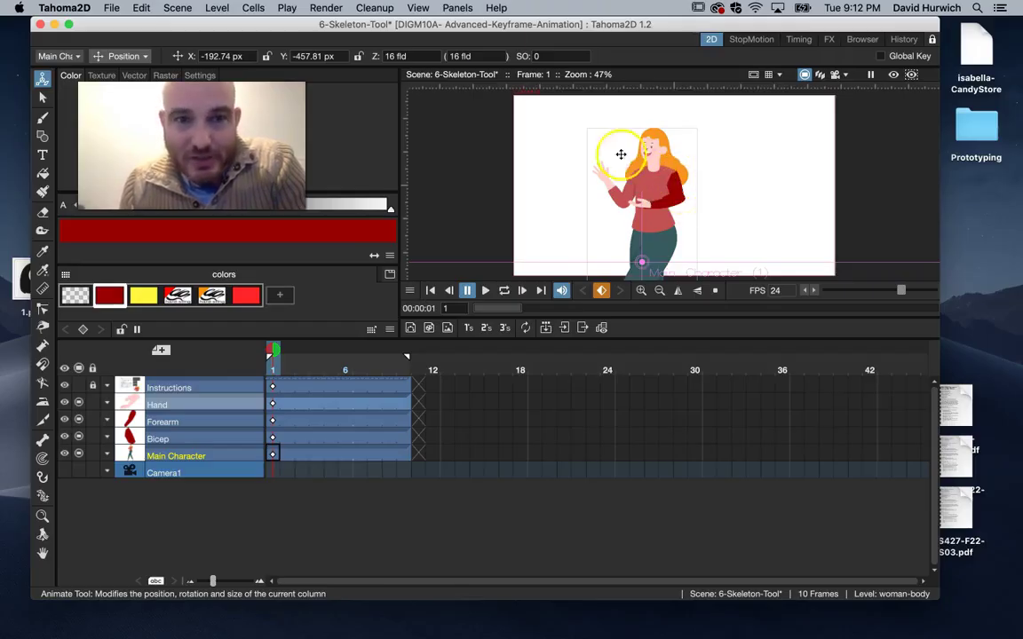
Step: Open the Stage Schematic and bring all the column nodes into clear view
left_click(461, 9)
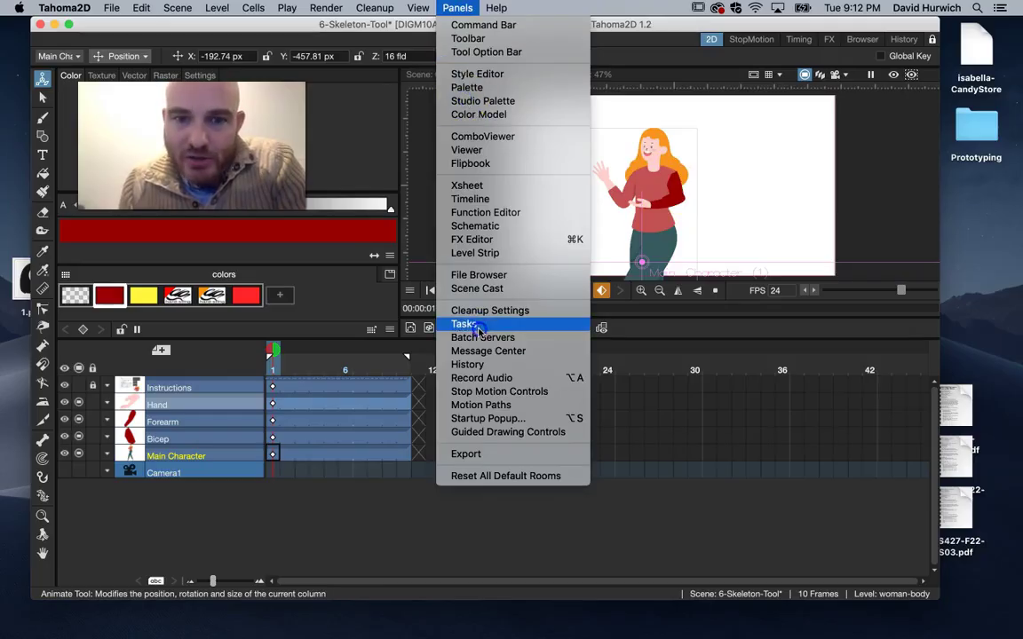
left_click(506, 230)
scroll(497, 201, "down", 2)
scroll(499, 222, "up", 2)
scroll(501, 223, "up", 4)
left_click_drag(560, 279, 545, 78)
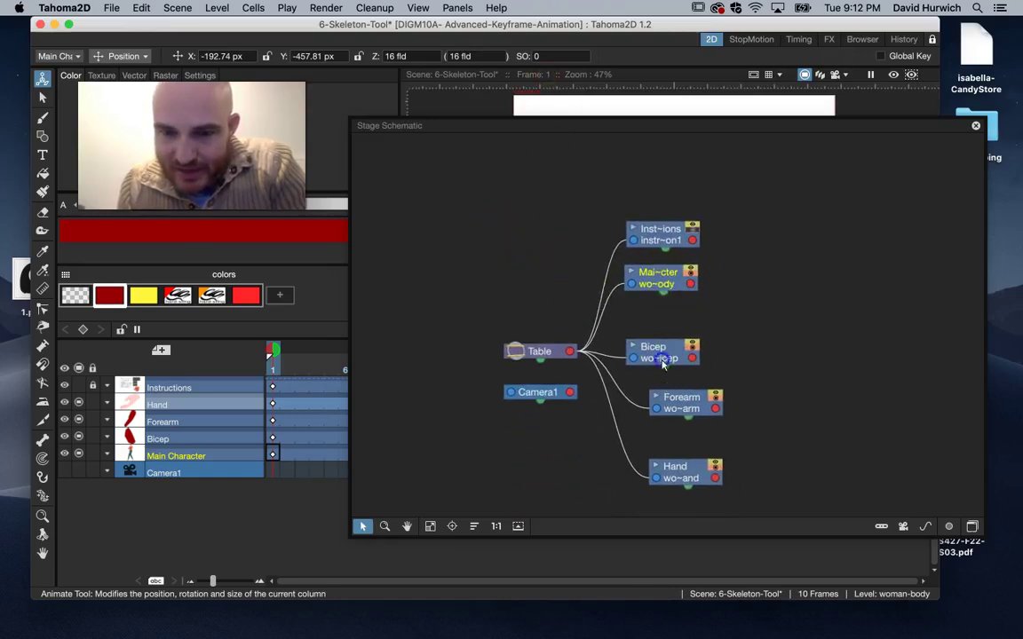
Step: Link the Hand node to the Forearm and the Forearm node to the Bicep in the schematic, spacing the nodes apart
left_click_drag(662, 356, 685, 340)
left_click_drag(679, 479, 730, 413)
left_click_drag(662, 414, 714, 343)
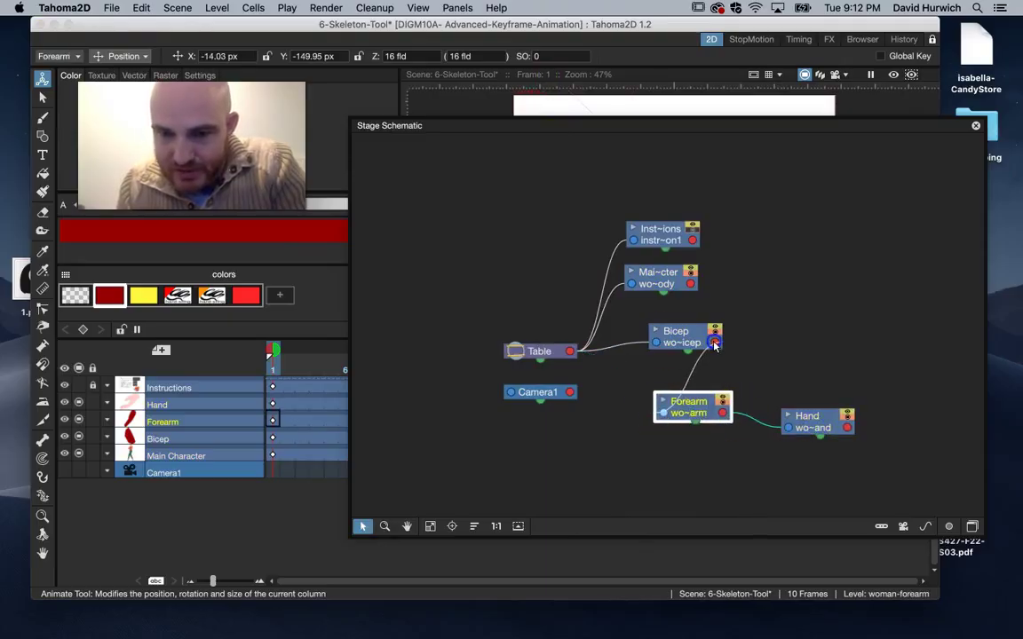
left_click_drag(690, 404, 769, 371)
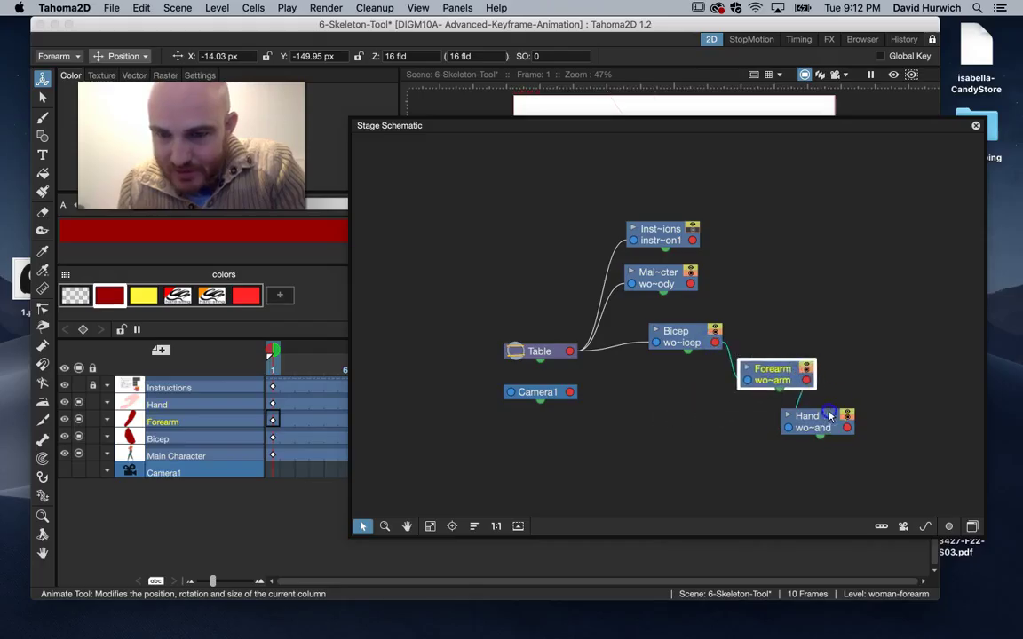
left_click_drag(824, 414, 864, 411)
Step: Link the Bicep node to the Main Character, line up the chain from Table to Hand, and close the schematic
left_click_drag(673, 332, 717, 328)
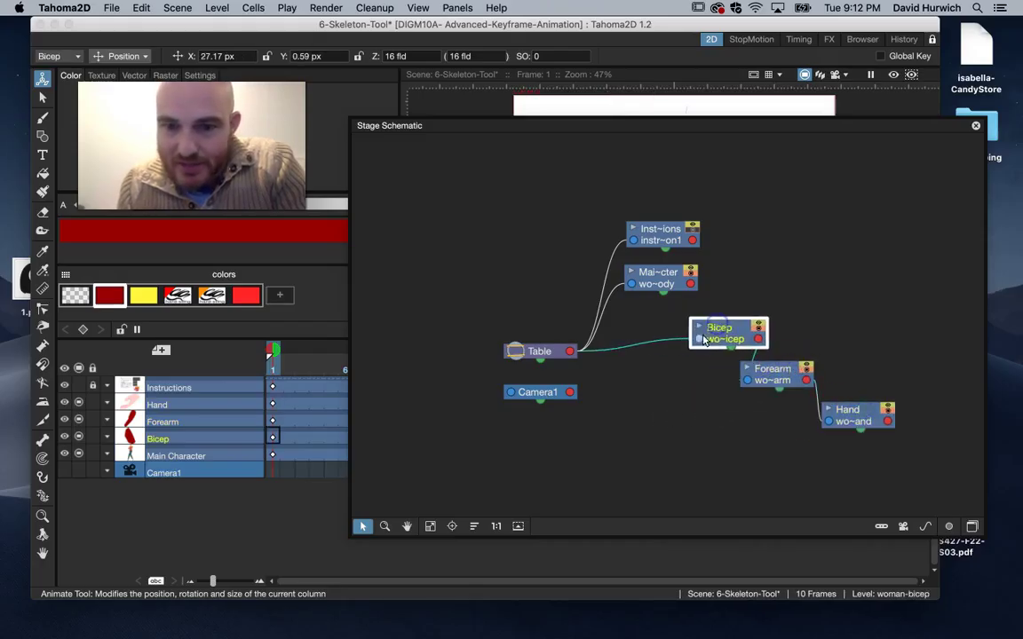
left_click_drag(668, 284, 657, 363)
left_click_drag(564, 350, 546, 355)
left_click_drag(786, 371, 827, 346)
left_click_drag(650, 355, 627, 354)
left_click_drag(718, 332, 721, 352)
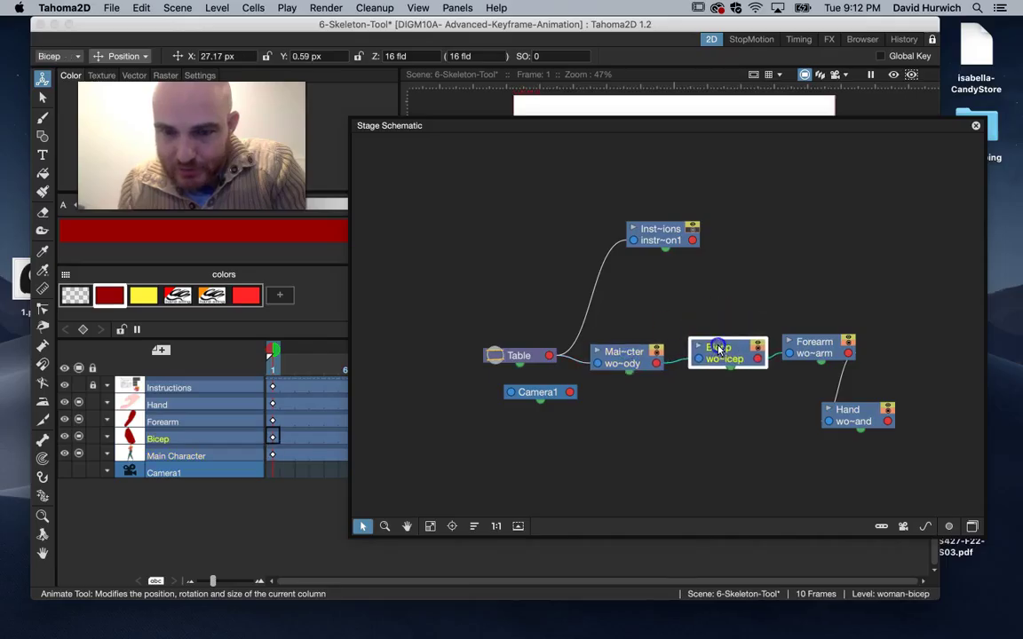
left_click_drag(808, 343, 811, 349)
left_click_drag(848, 410, 919, 356)
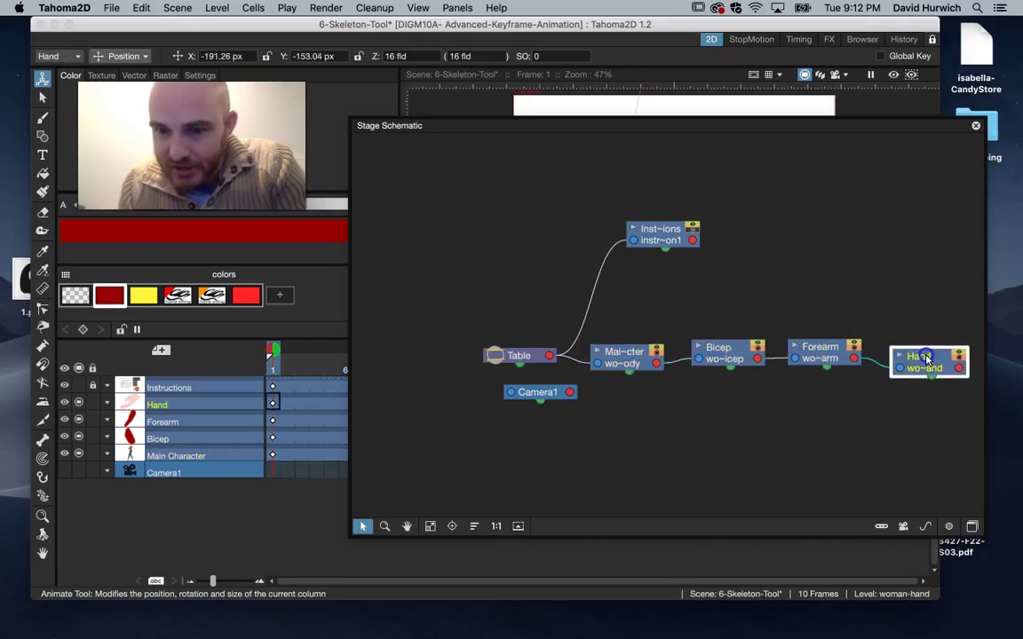
left_click(975, 125)
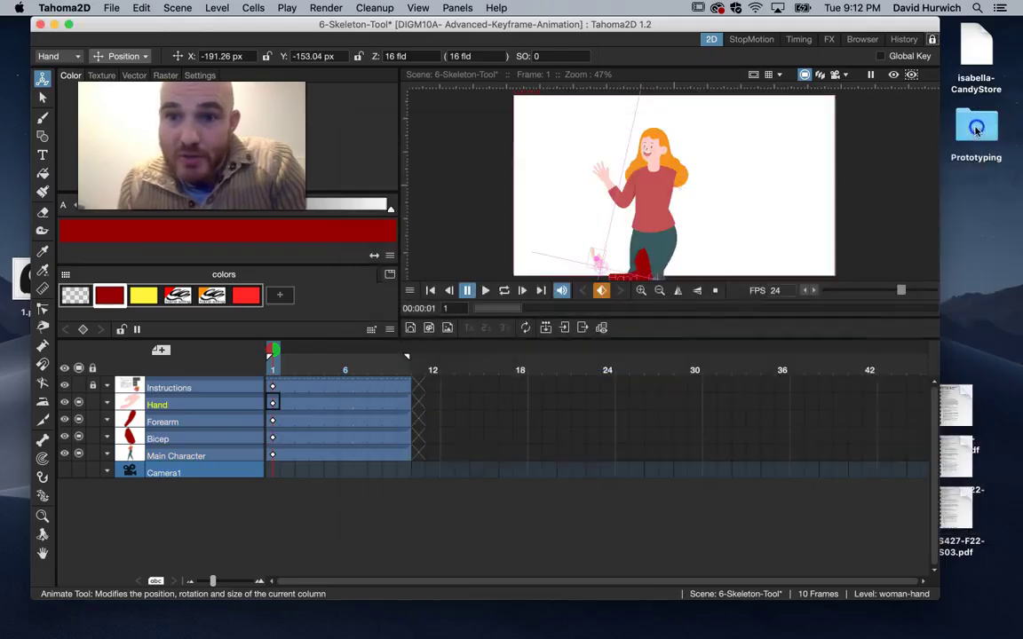
Step: Move the Bicep with its linked parts up to the character's shoulder, at about X 216 px, Y 454 px
scroll(706, 184, "down", 1)
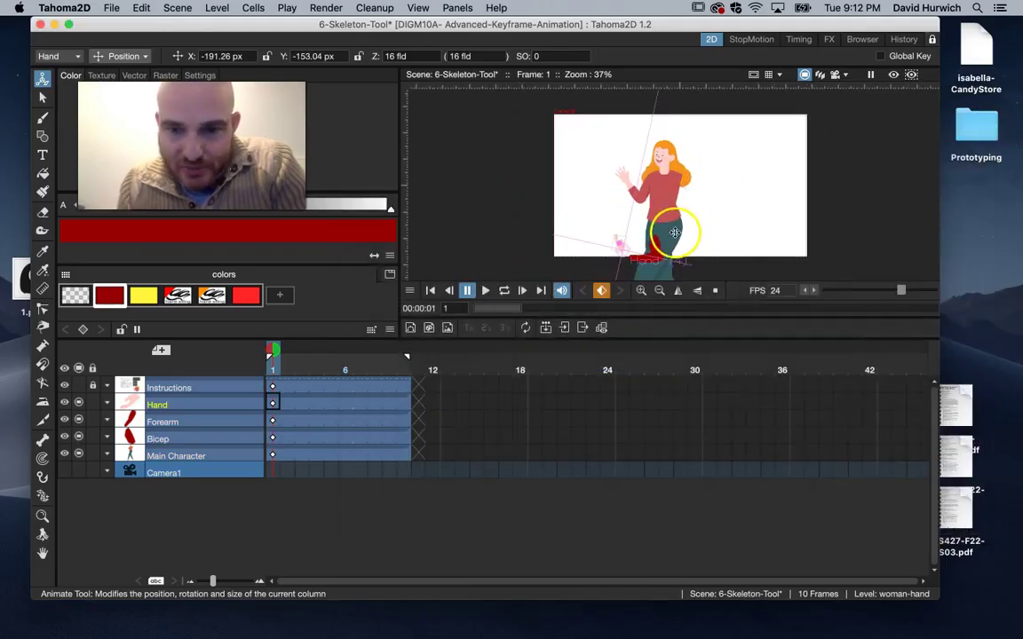
left_click(160, 439)
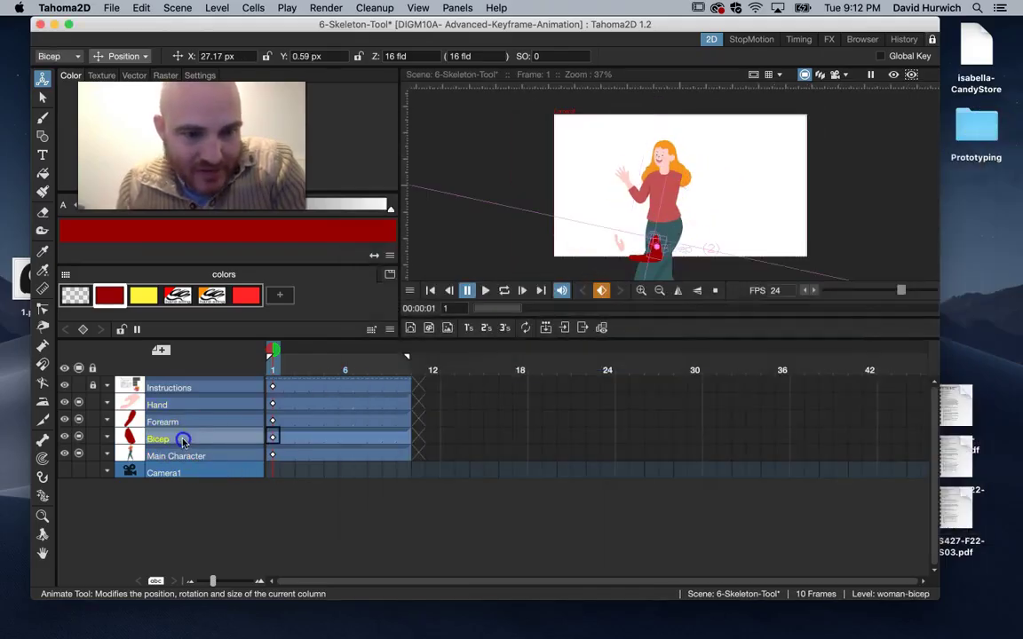
left_click_drag(666, 244, 683, 189)
Step: Move the Hand in Position mode onto the end of the forearm, at about X -106 px, Y -153 px
left_click(183, 406)
left_click_drag(607, 215, 654, 204)
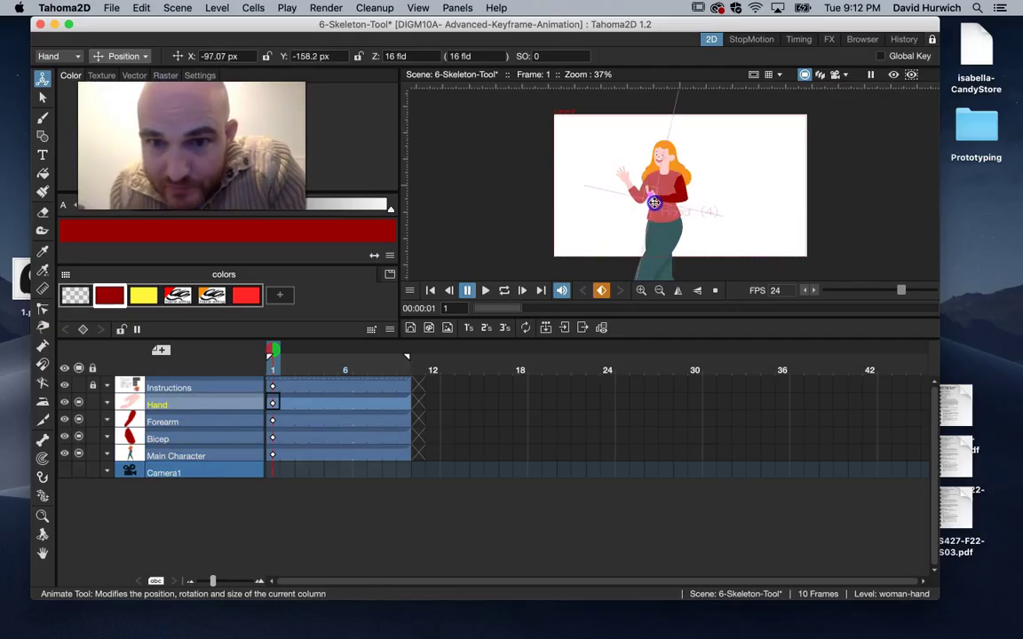
scroll(653, 202, "up", 4)
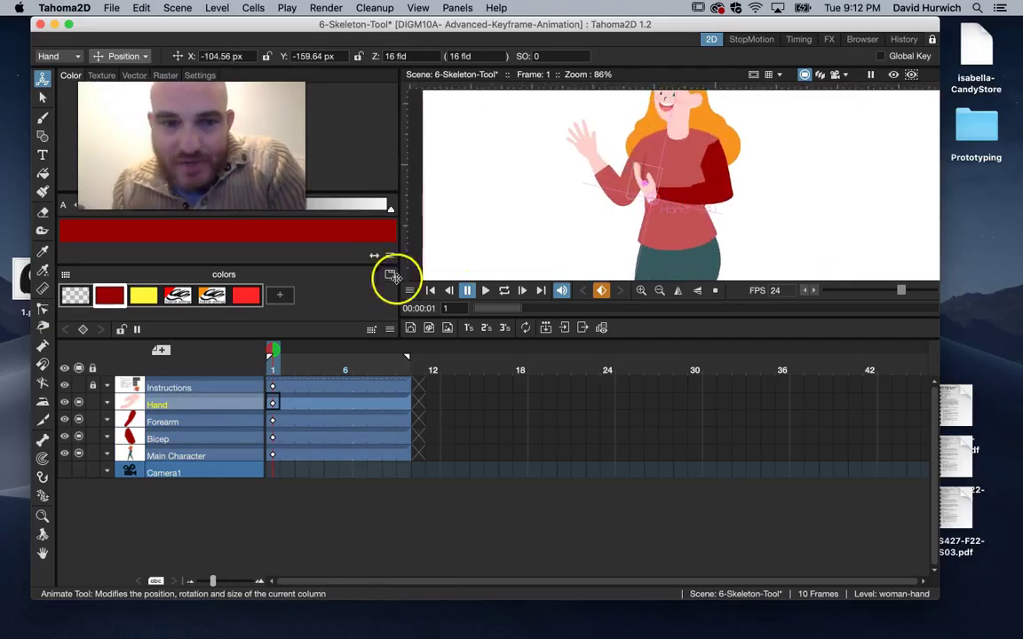
left_click(117, 55)
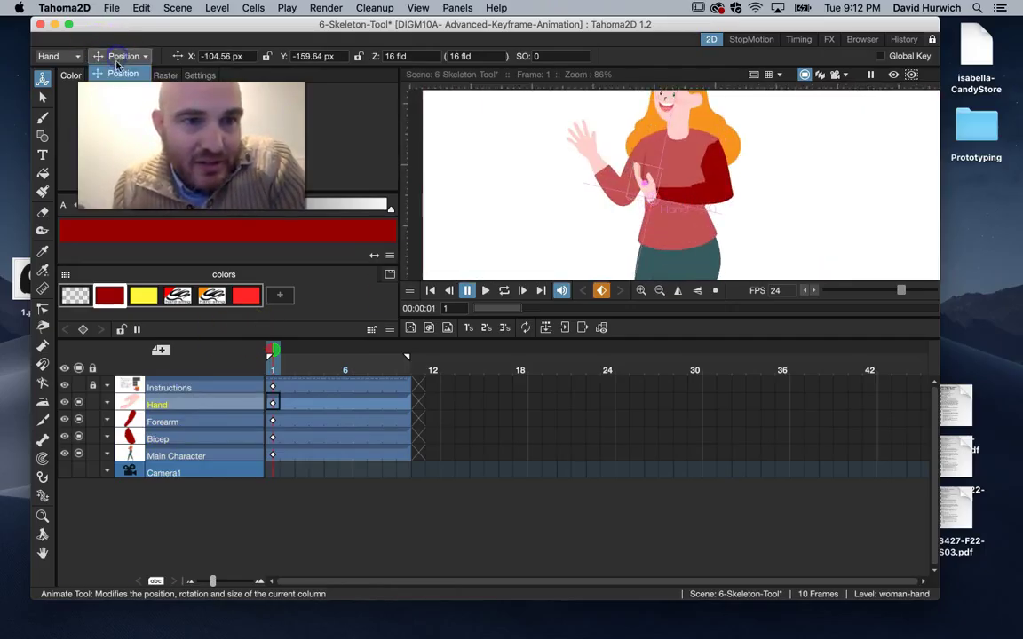
left_click(123, 73)
left_click_drag(607, 199, 647, 189)
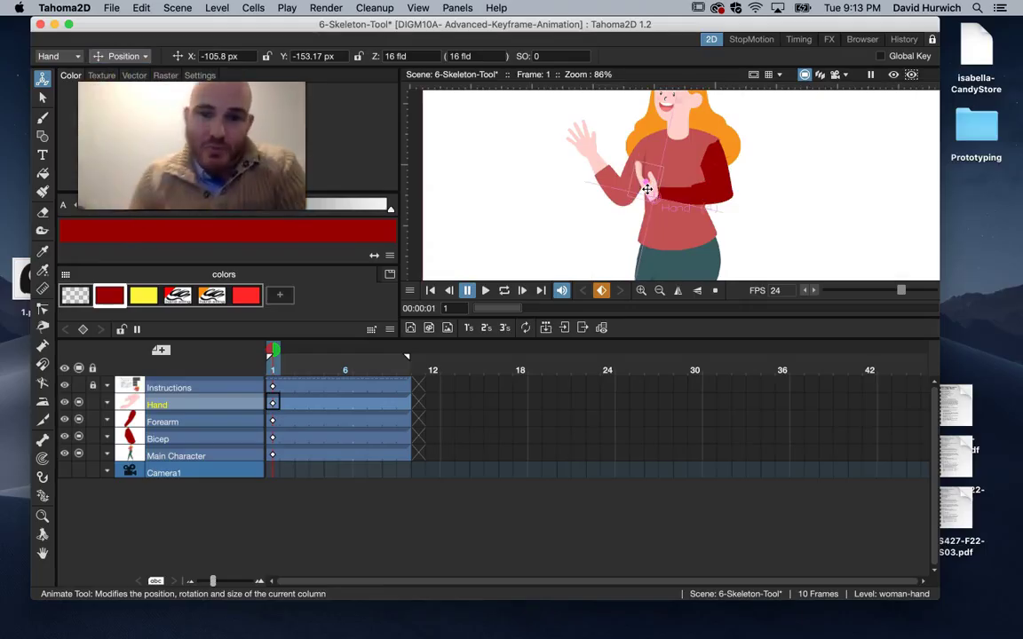
Step: Nudge the Bicep slightly outward and down to fit the character's shoulder
left_click(468, 402)
left_click(169, 438)
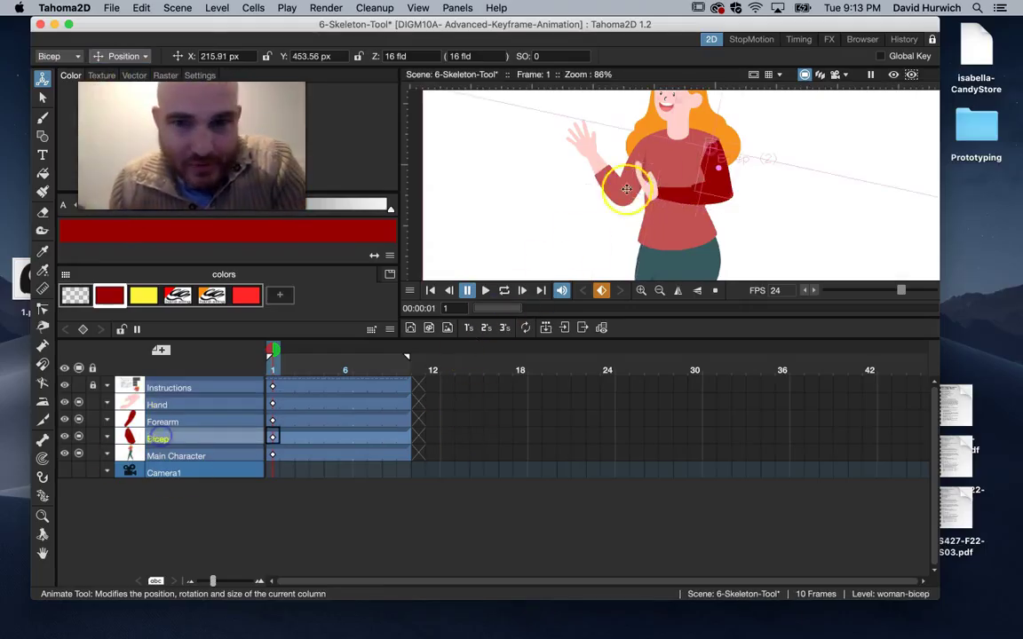
mouse_move(728, 176)
left_mouse_down()
mouse_move(712, 167)
mouse_move(733, 179)
left_mouse_up()
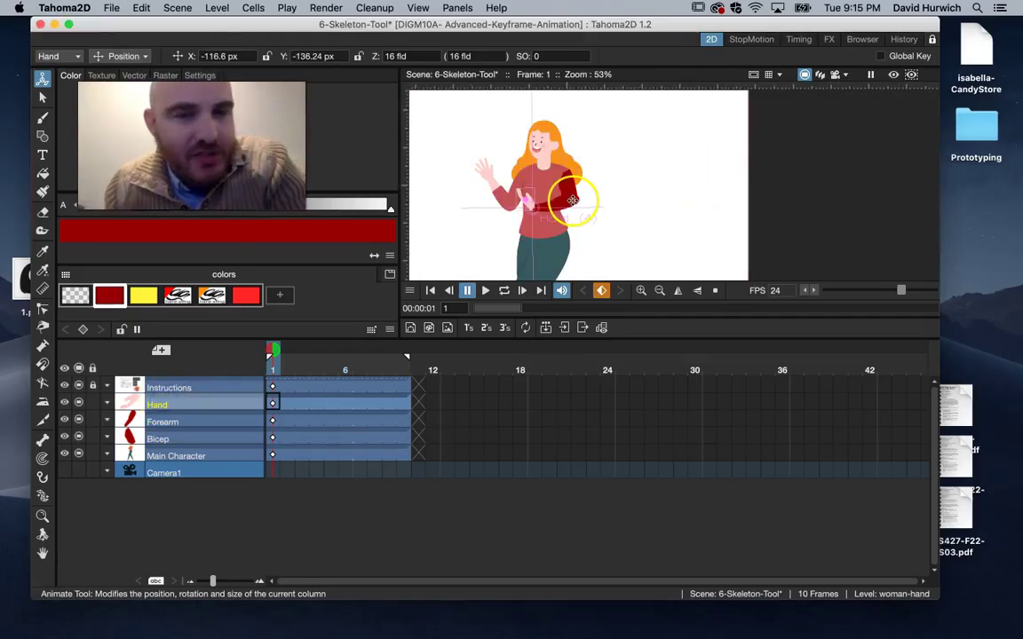
Step: Check the Forearm, Bicep and Main Character joints with the Skeleton Tool and set its mode to Build Skeleton
left_click(42, 441)
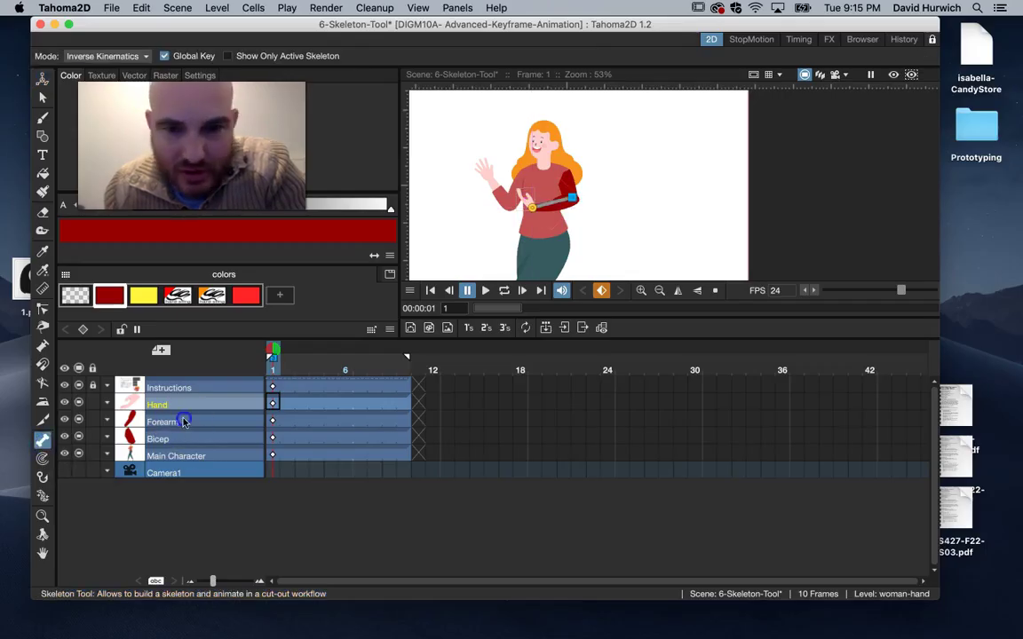
left_click(184, 422)
left_click(184, 439)
left_click(42, 458)
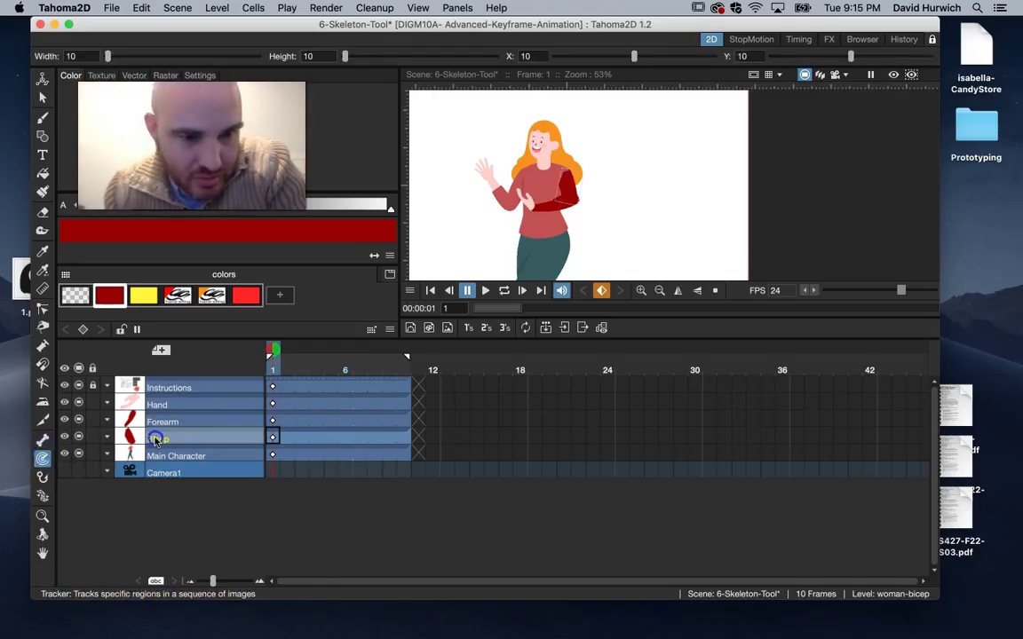
left_click(41, 442)
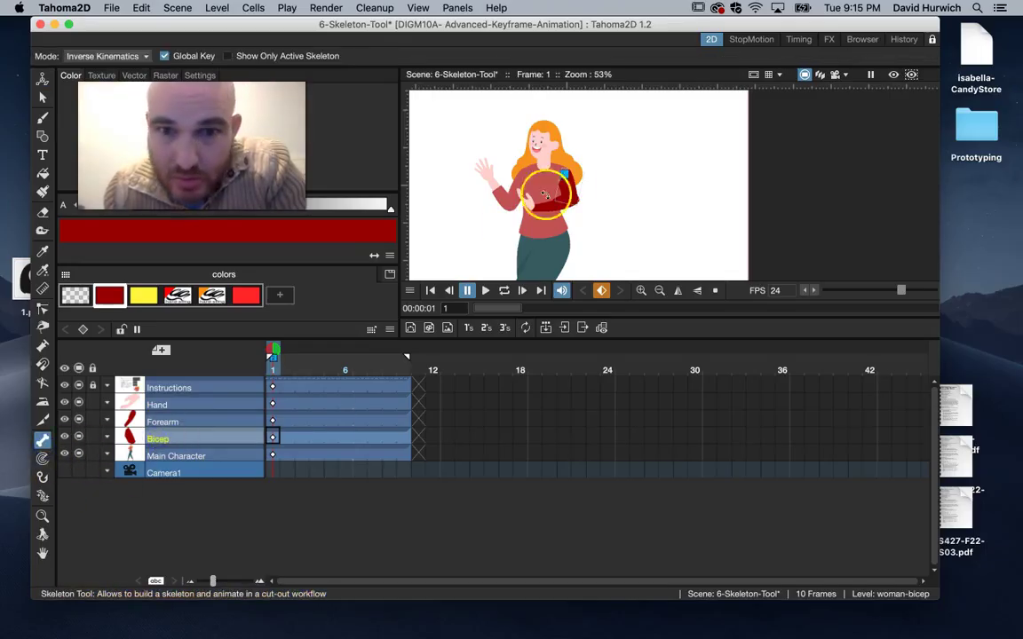
left_click(229, 457)
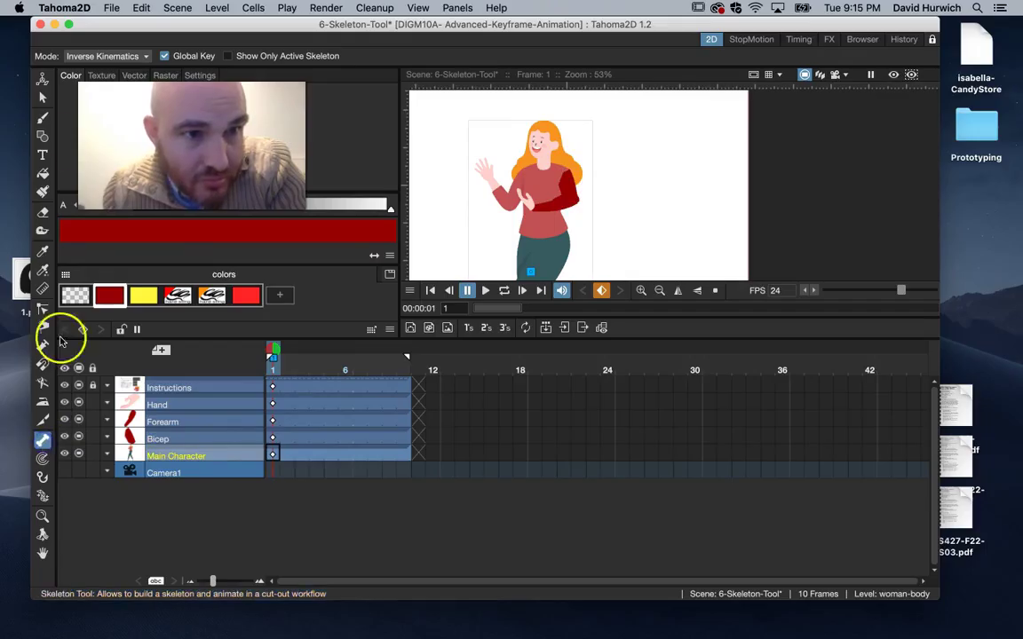
left_click(104, 56)
left_click(93, 68)
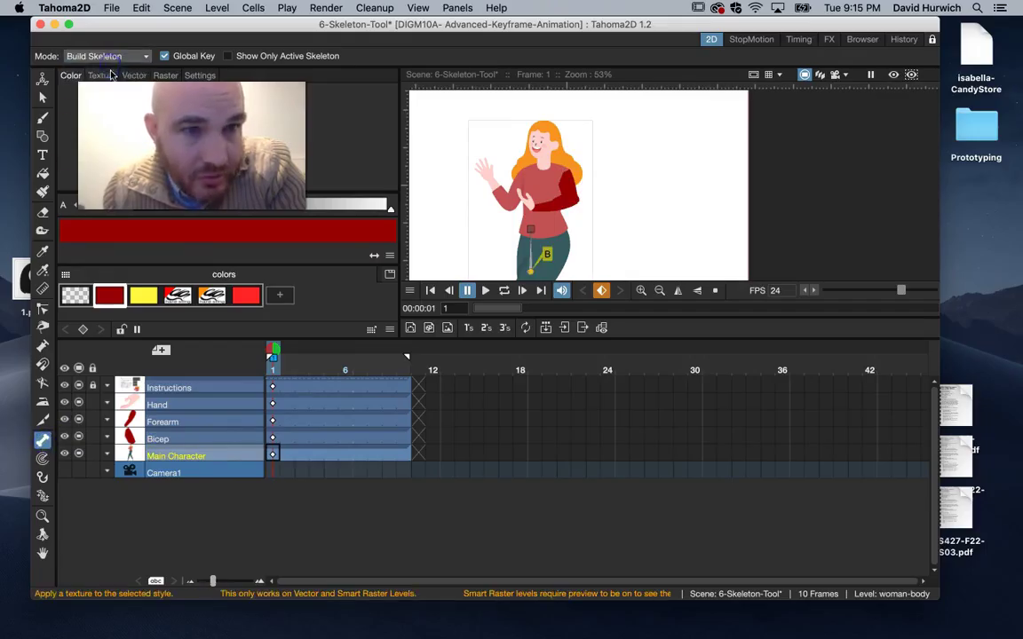
Step: Move the Main Character's skeleton pivot from the legs up to the shoulder joint of the red arm
left_click(181, 424)
left_click(181, 436)
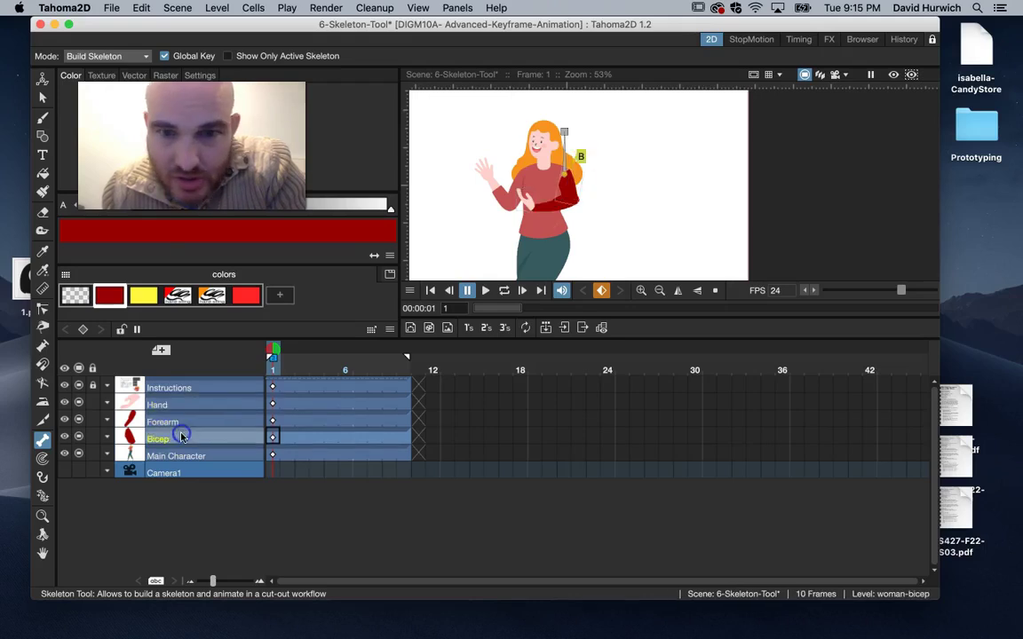
left_click(183, 455)
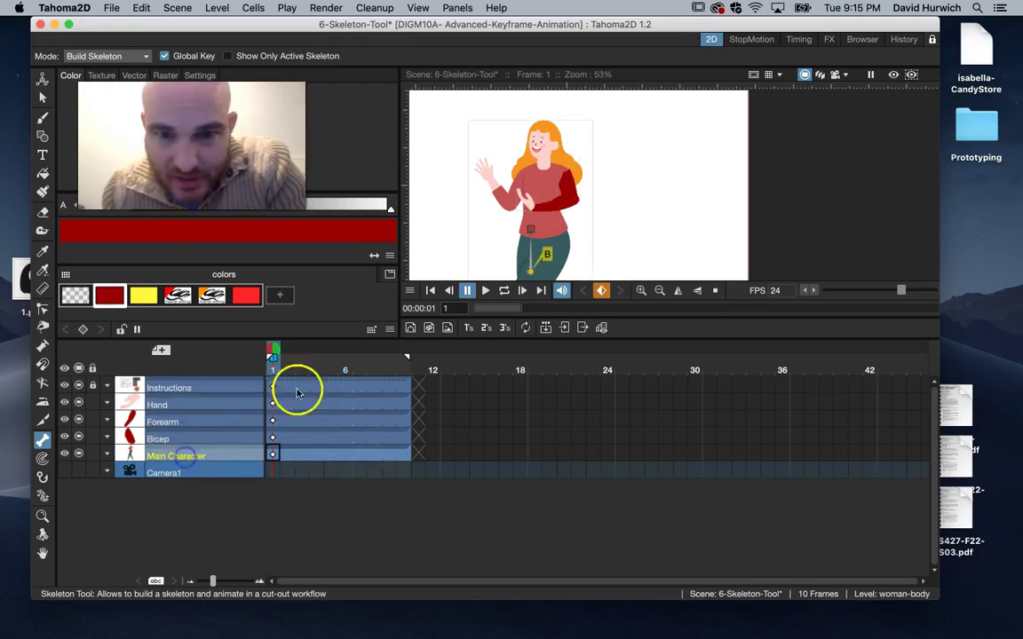
left_click_drag(536, 272, 541, 166)
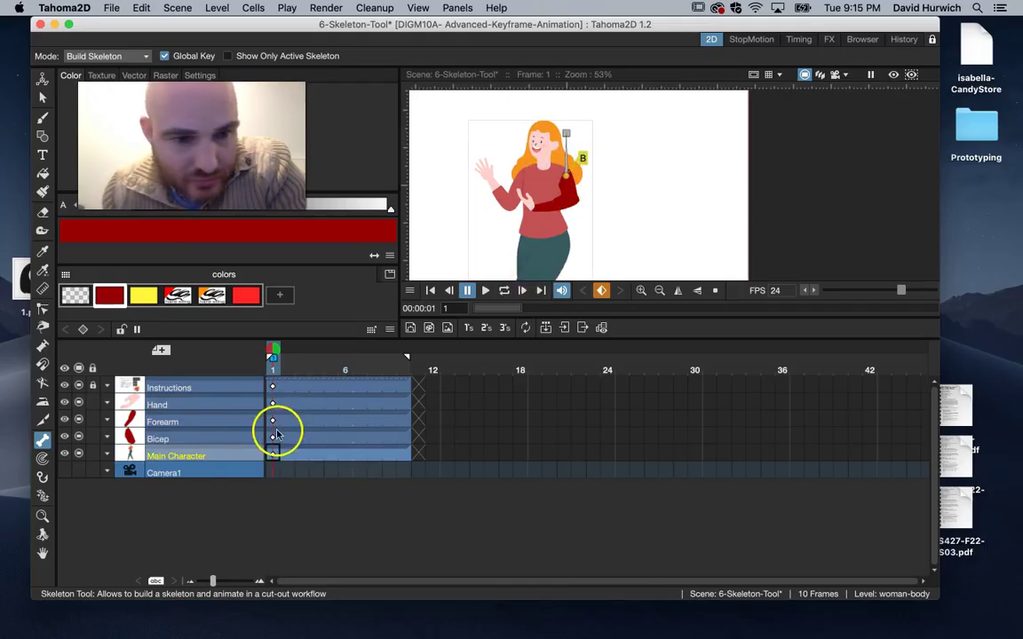
Step: Check the Bicep, Forearm and Hand joints at the shoulder, elbow and wrist of the red arm in Build Skeleton mode
left_click(275, 439)
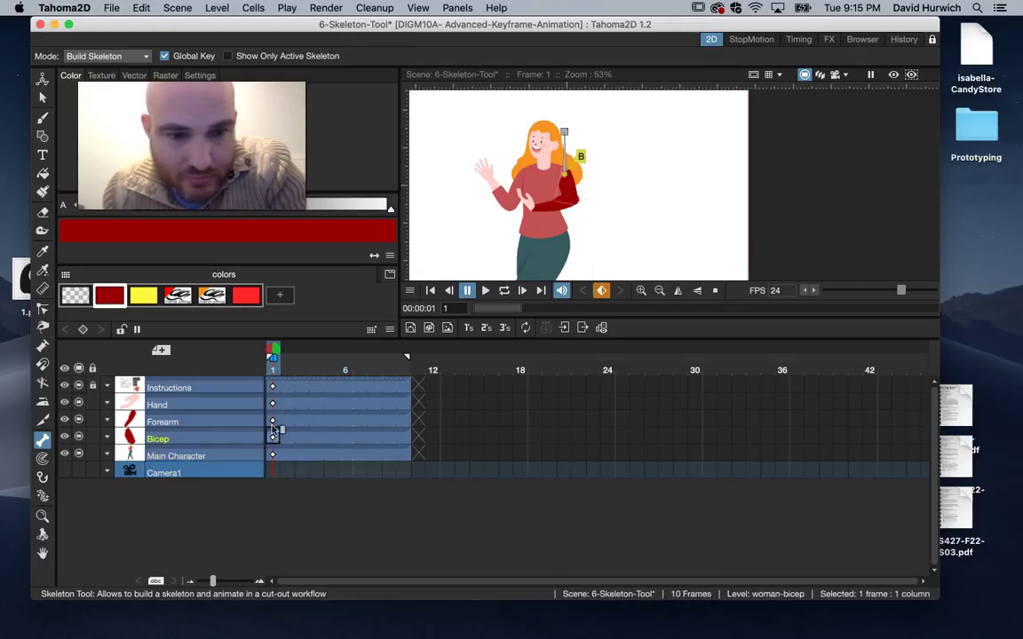
left_click(272, 424)
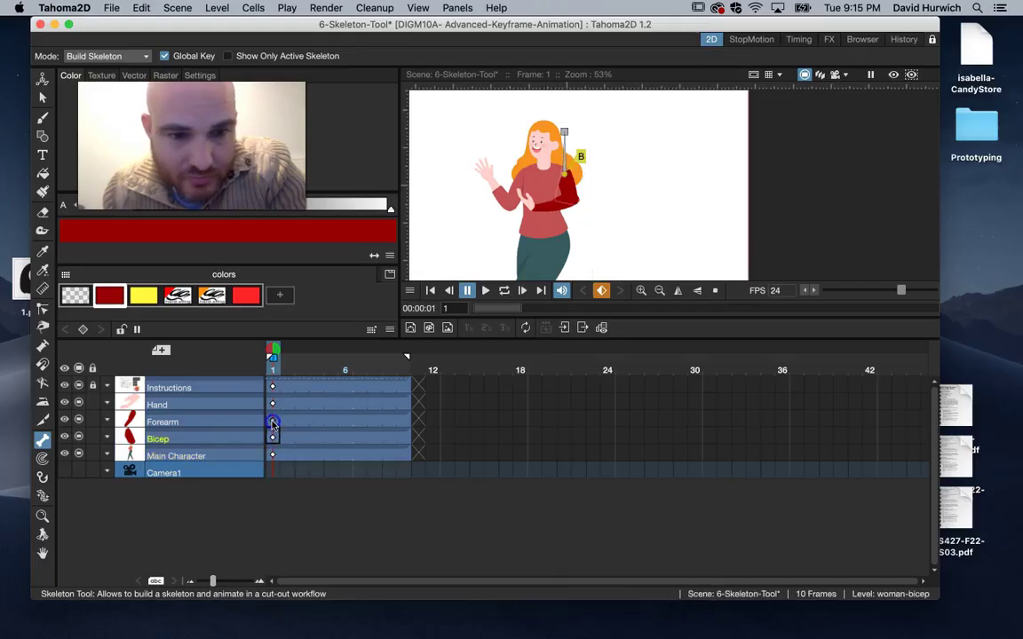
left_click(26, 608)
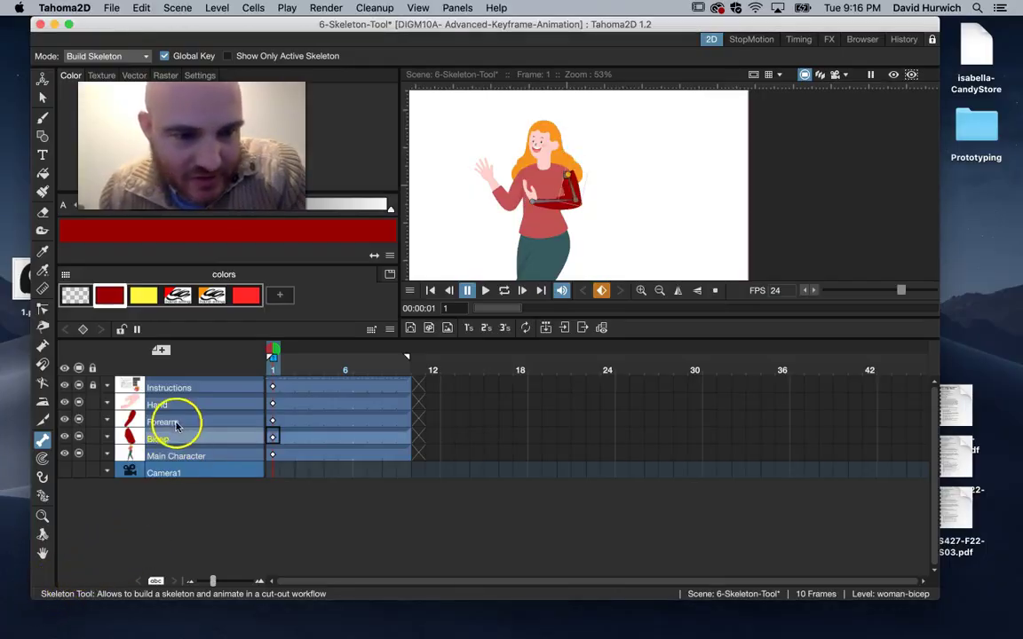
left_click(42, 458)
left_click(42, 439)
scroll(586, 112, "up", 5)
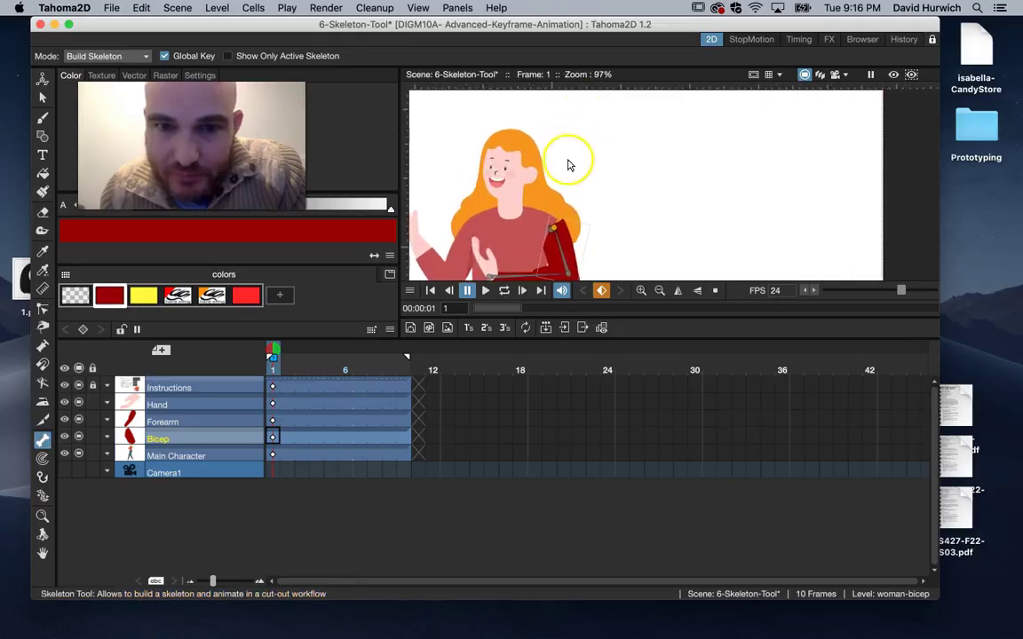
scroll(588, 111, "up", 2)
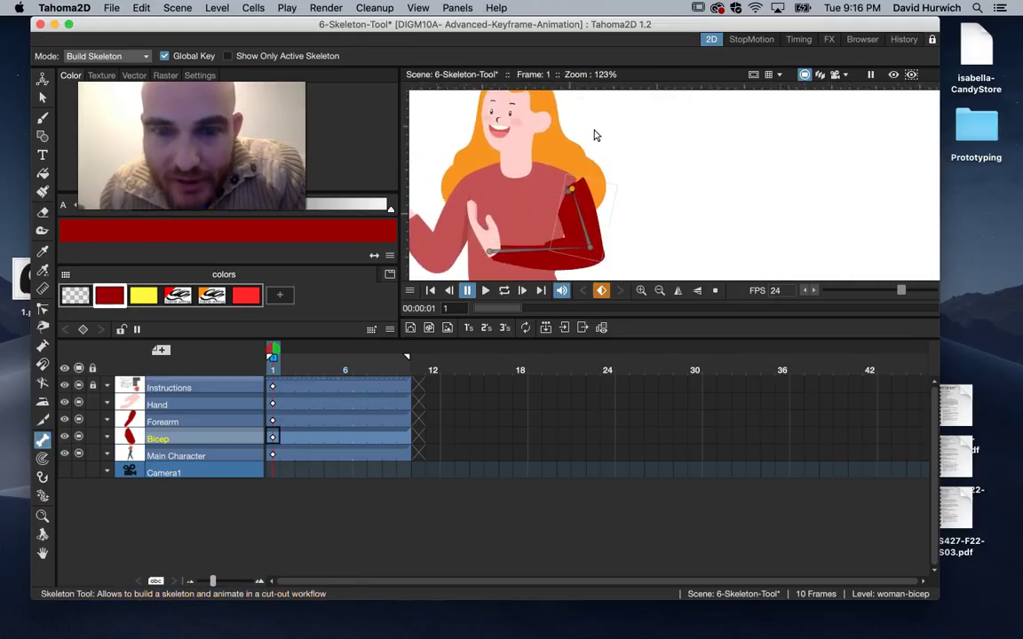
left_click_drag(599, 177, 589, 251)
left_click(589, 251)
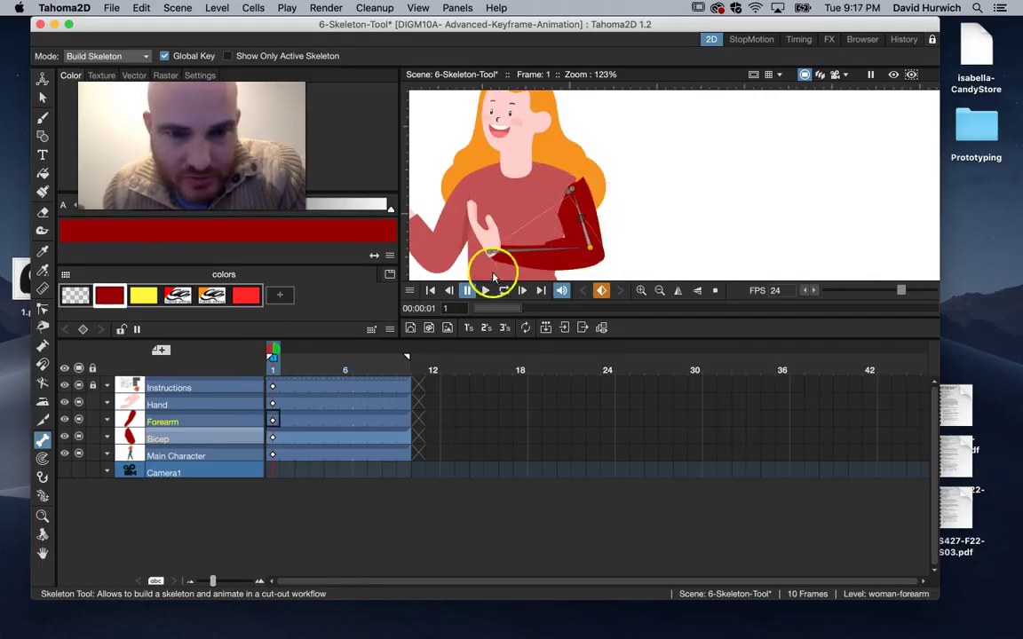
left_click(490, 254)
left_click_drag(537, 257, 543, 254)
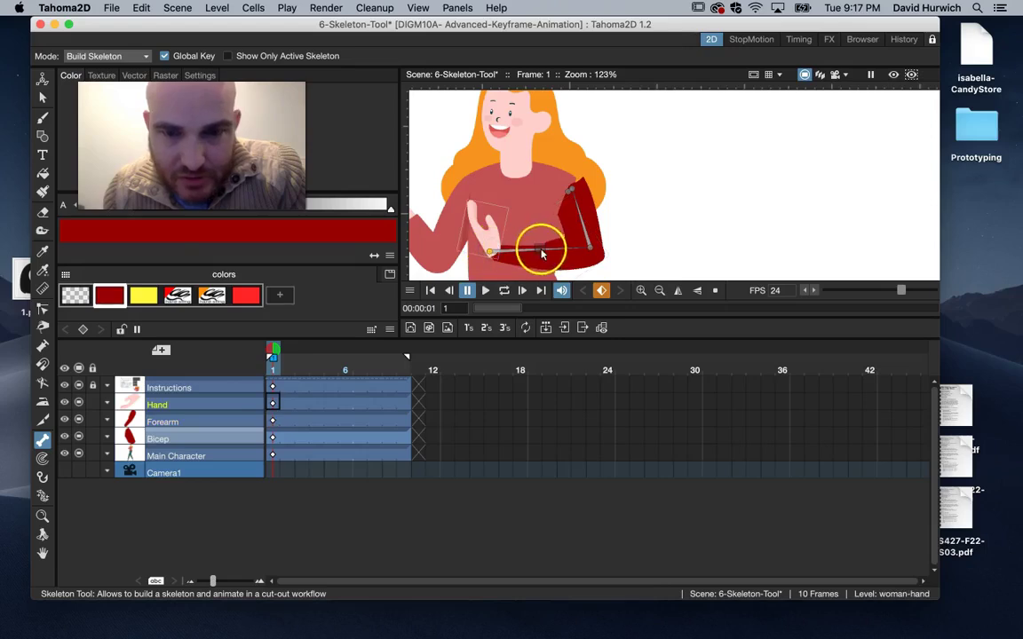
Step: Set the Skeleton Tool's mode to Inverse Kinematics and test the arm's bending by moving the forearm and hand
left_click(84, 56)
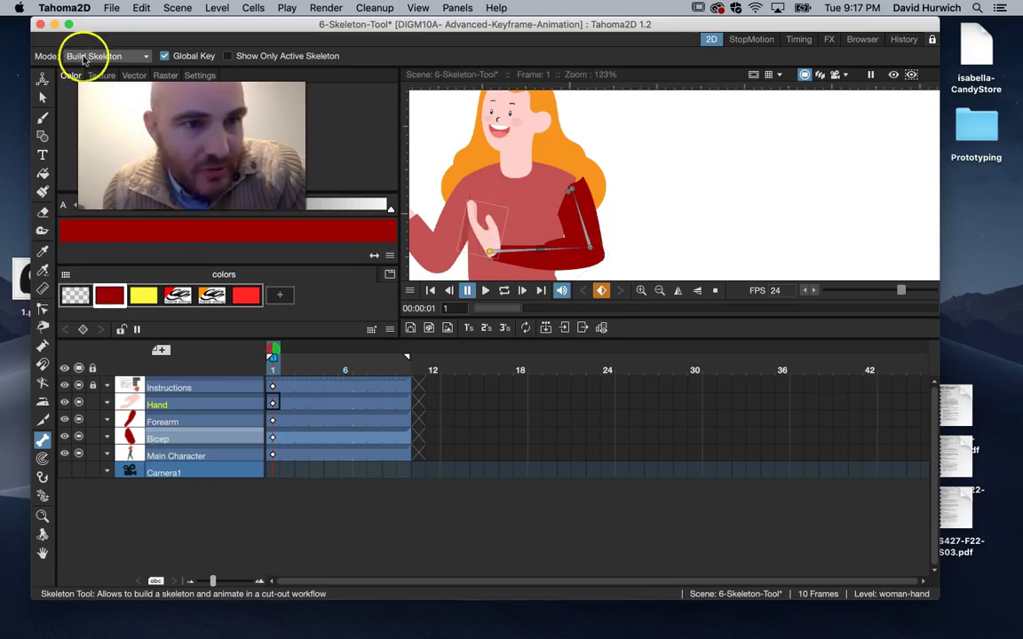
left_click(76, 89)
left_click_drag(418, 228, 542, 276)
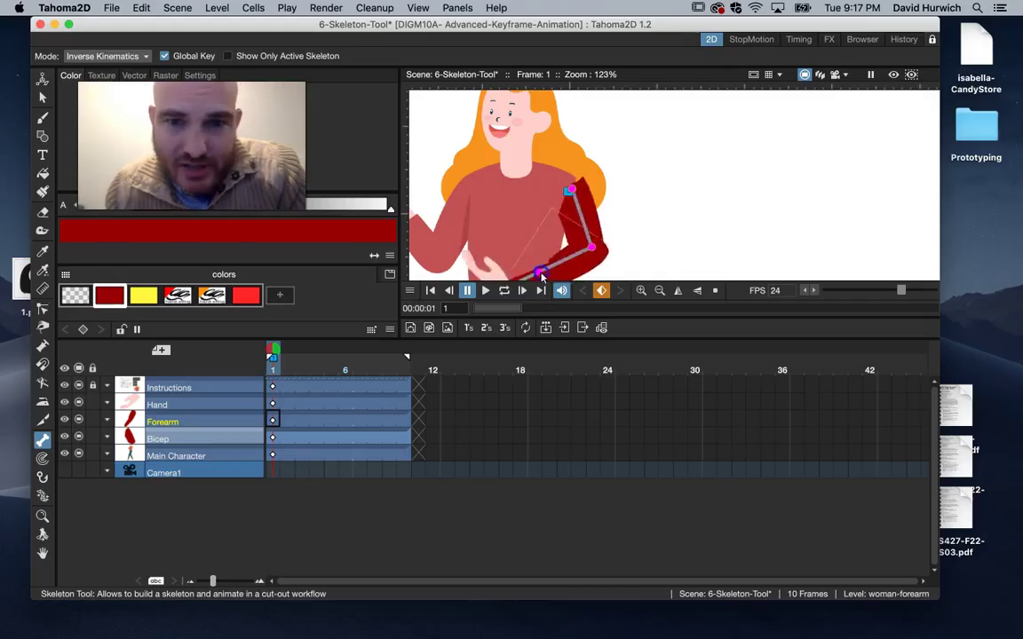
scroll(530, 213, "down", 4)
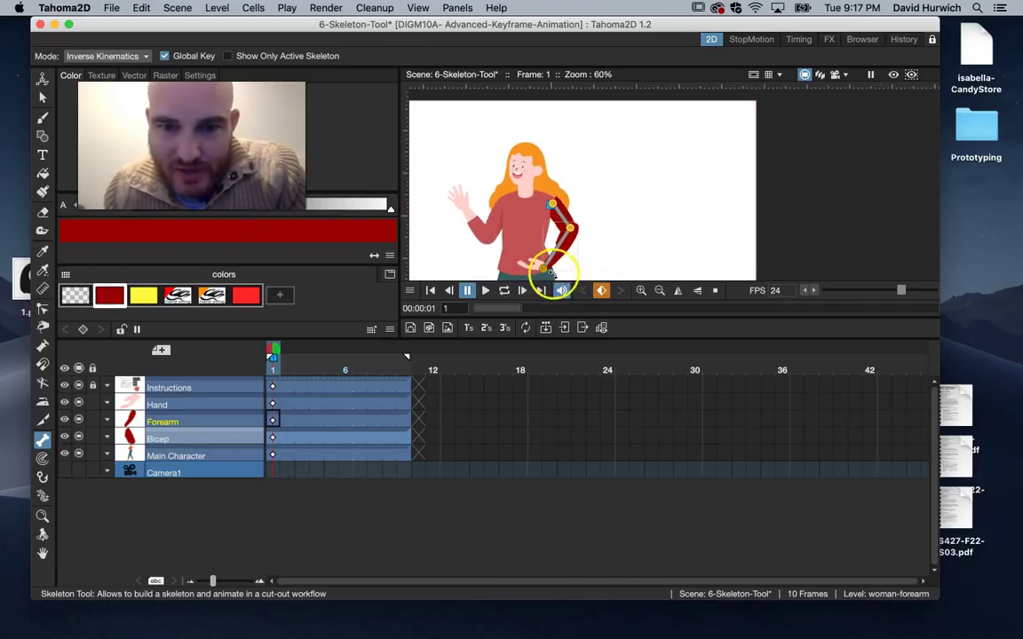
left_click_drag(531, 267, 532, 262)
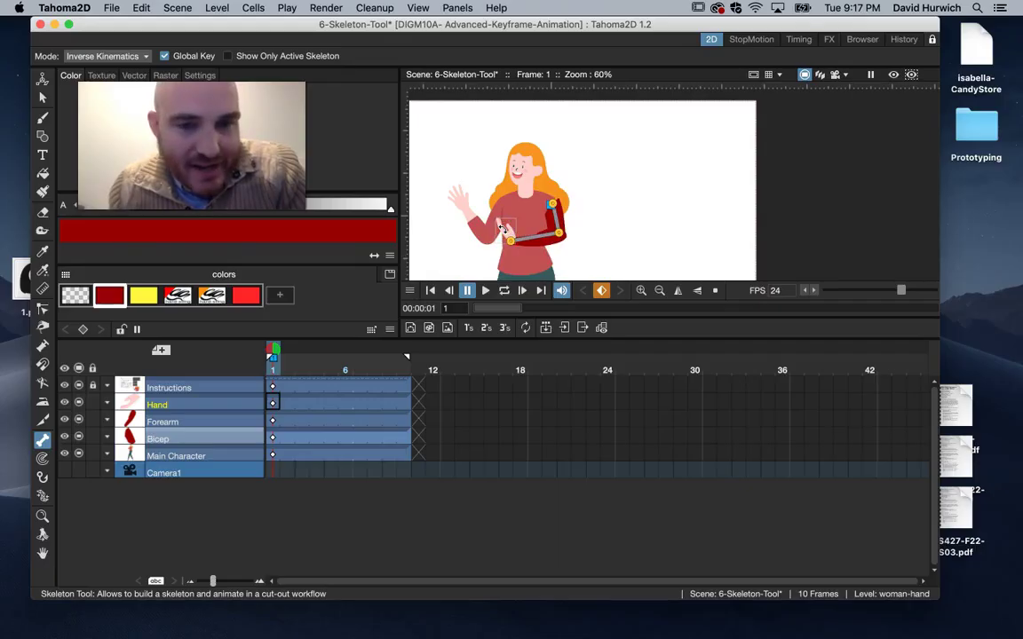
Step: Pose the arm with the hand lowered at frame 5 and raised at frame 10, and preview the looped animation
left_click(601, 293)
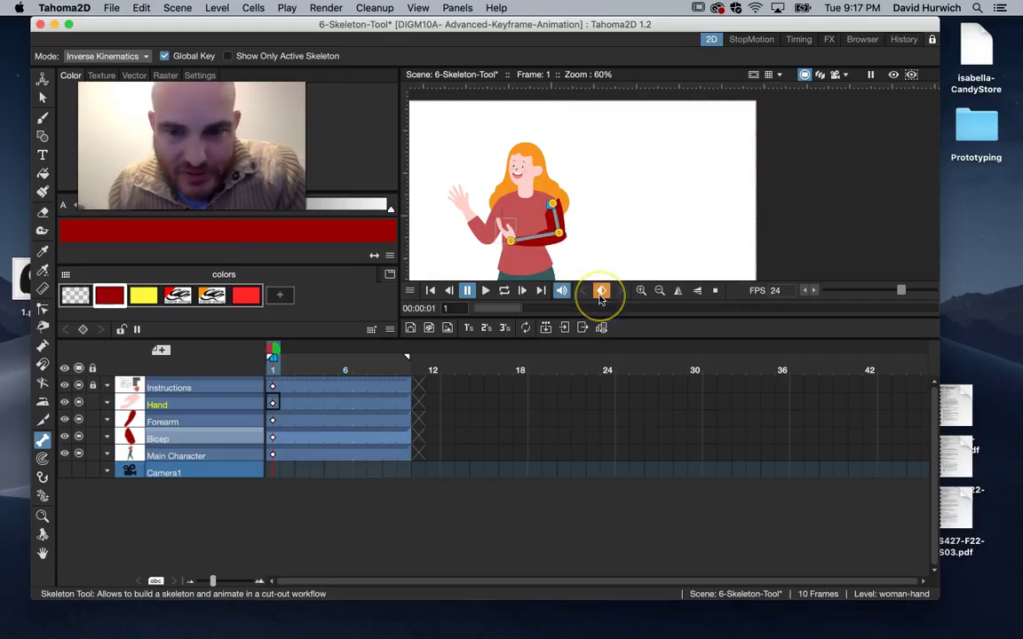
left_click_drag(367, 356, 326, 364)
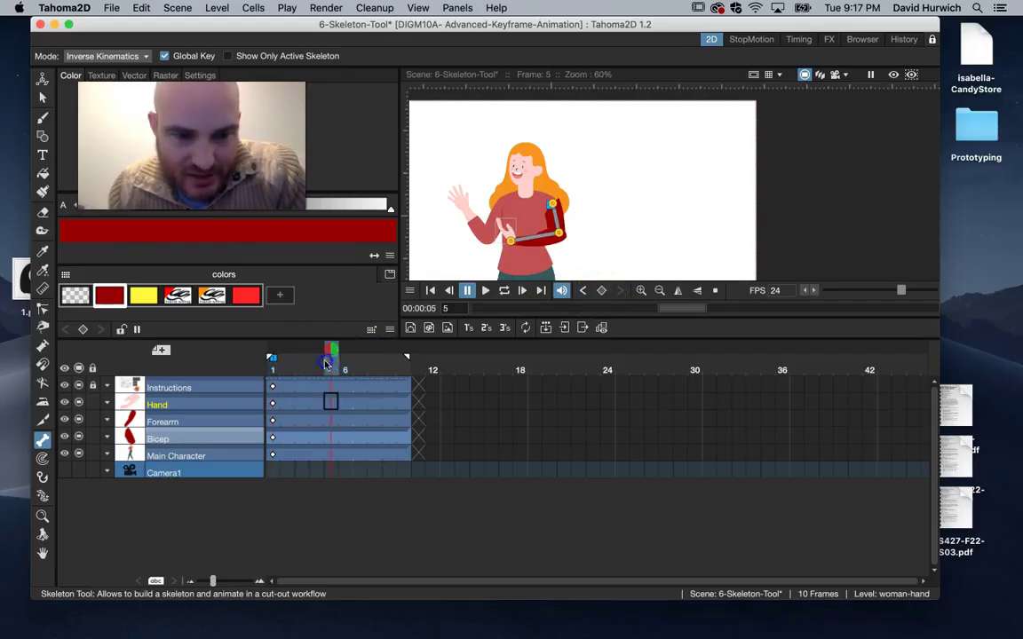
left_click_drag(511, 240, 495, 209)
left_click(402, 357)
left_click(487, 250)
left_click(503, 291)
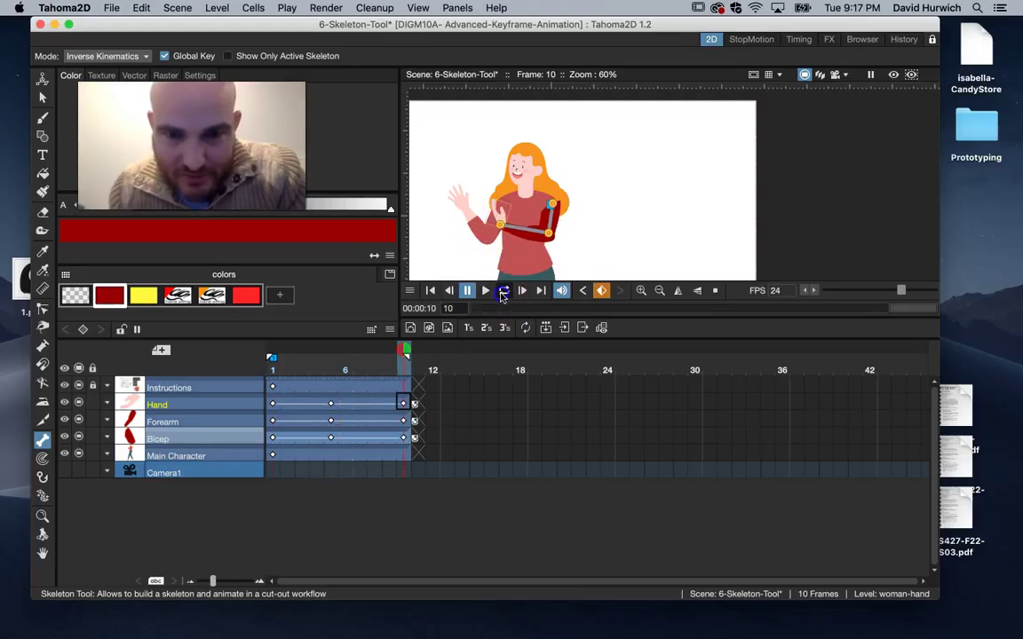
left_click(503, 292)
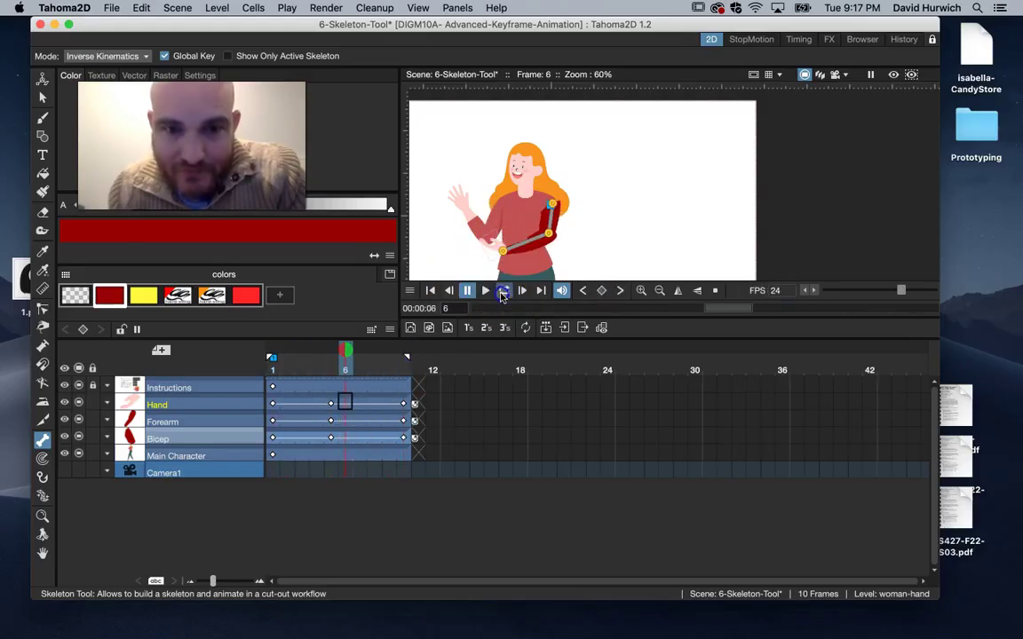
Step: Extend the Hand and Forearm levels to frame 30 by filling in their empty cells
left_click(607, 384)
left_click(695, 387)
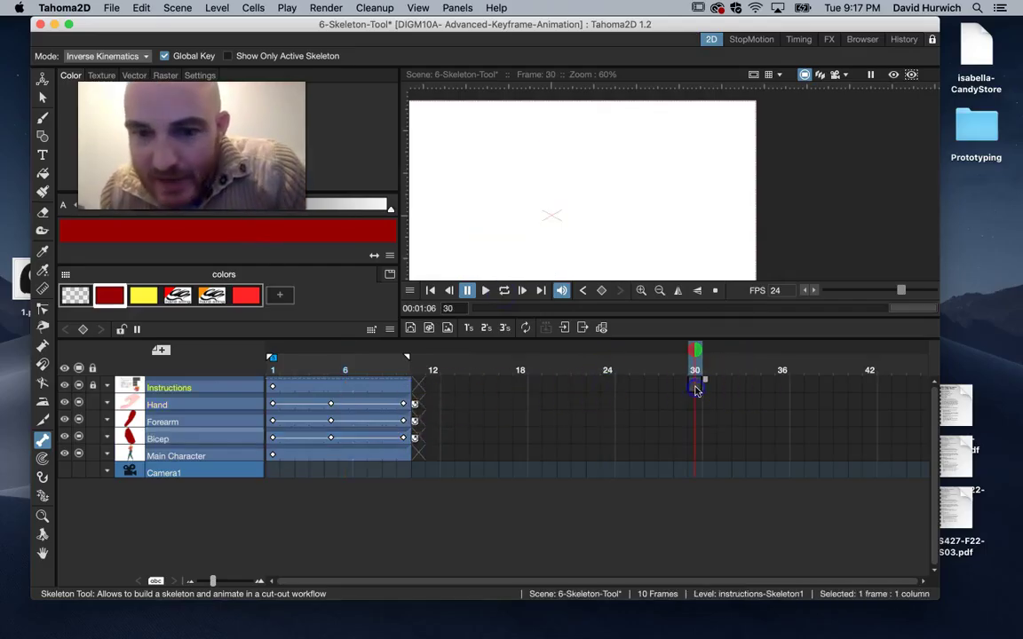
left_click(695, 404)
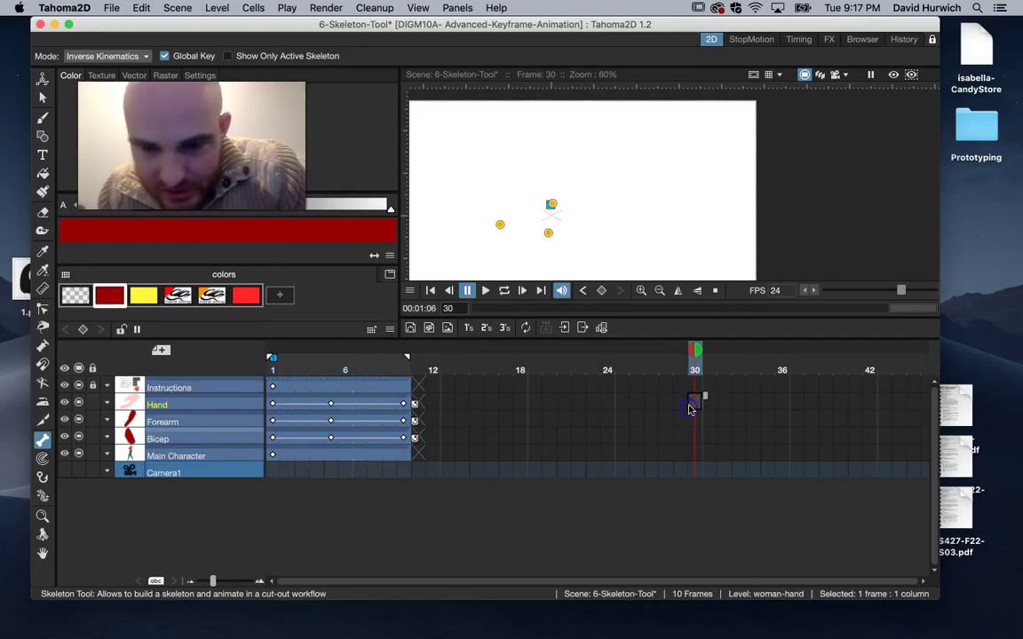
right_click(695, 404)
left_click(749, 467)
left_click(697, 421)
right_click(697, 421)
left_click(728, 486)
Step: Extend the Bicep and Main Character levels to frame 30 with Fill In Empty Cells
left_click(697, 437)
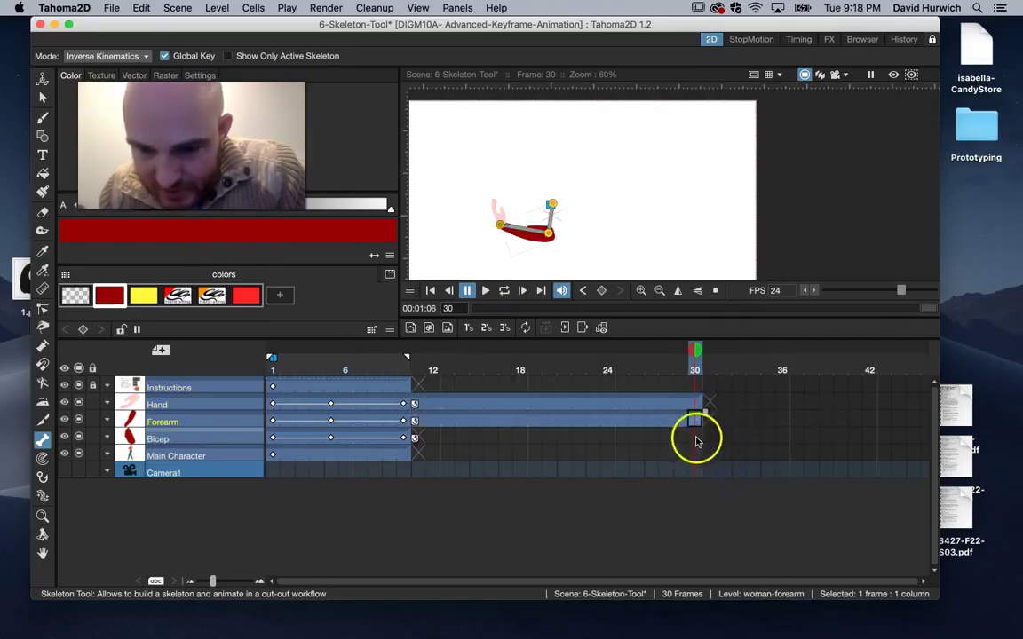
right_click(697, 436)
left_click(723, 499)
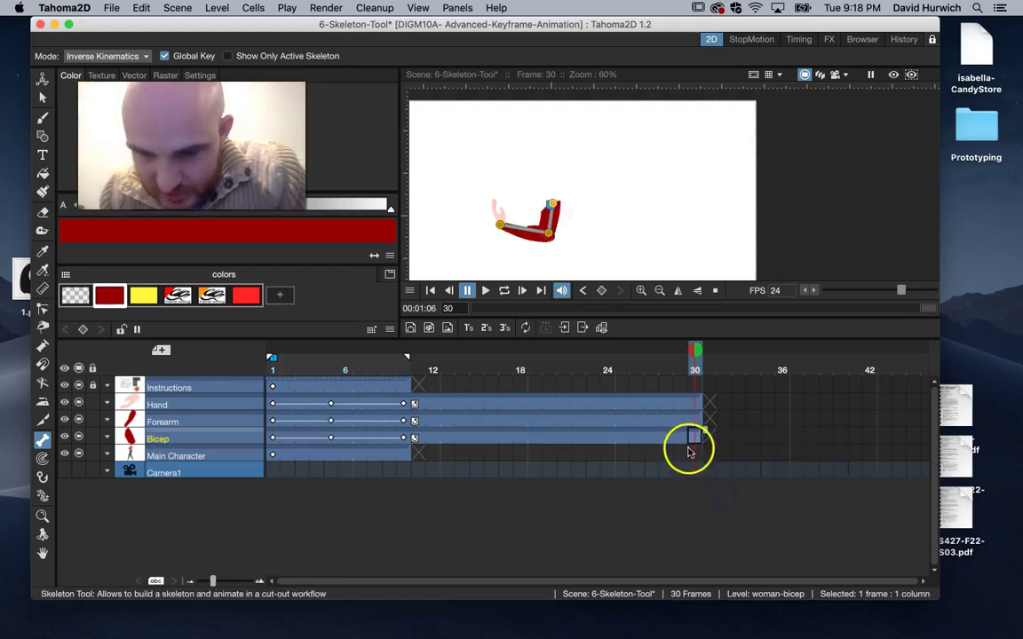
left_click(697, 454)
right_click(697, 455)
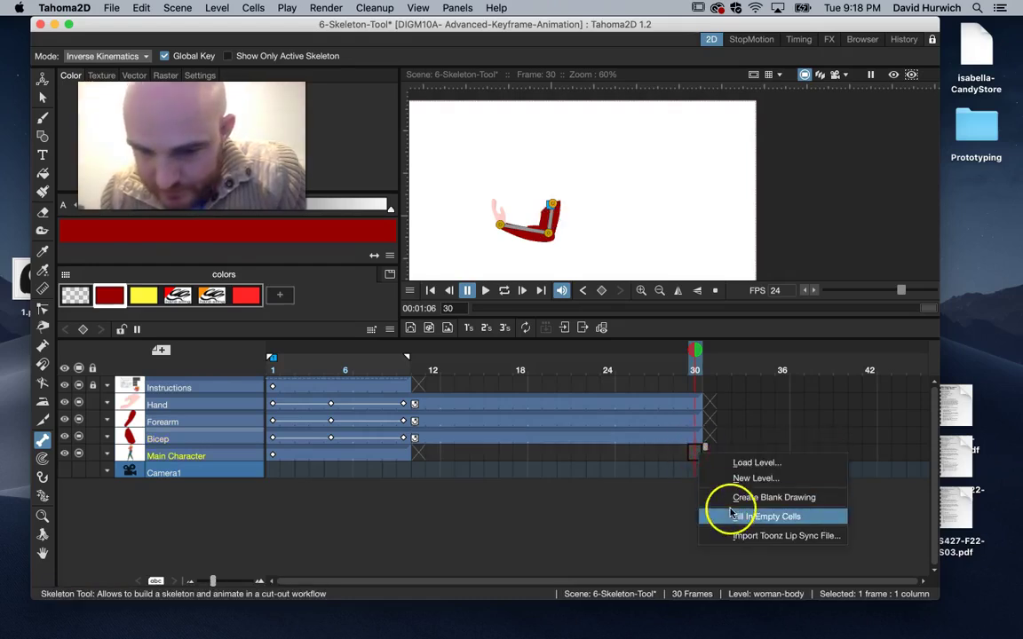
left_click(724, 513)
Step: Try to extend the Instructions level to frame 30
right_click(697, 390)
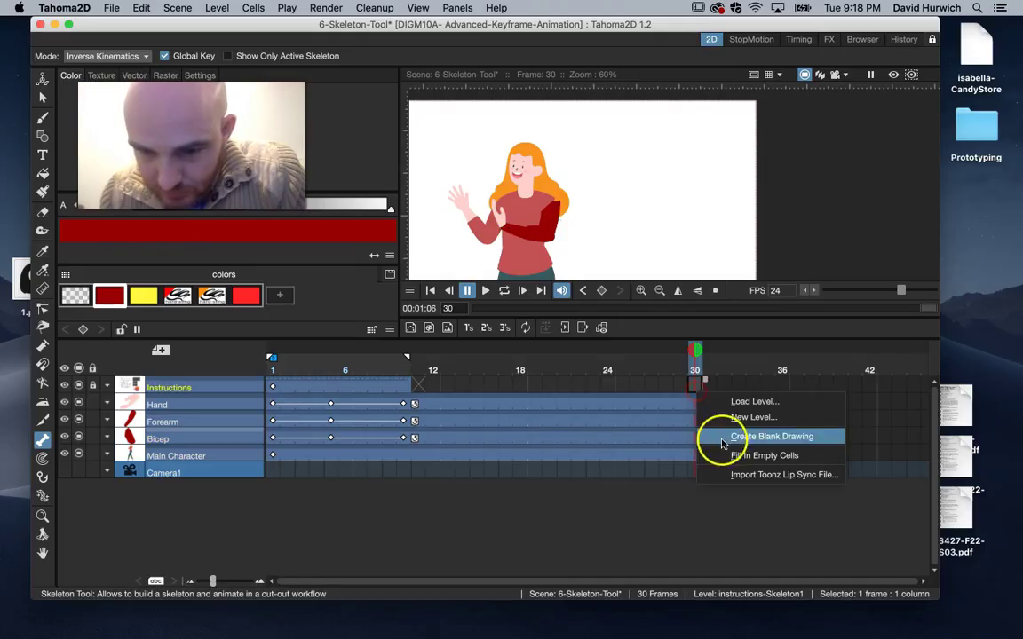
left_click(721, 435)
left_click(504, 342)
right_click(699, 388)
left_click(720, 451)
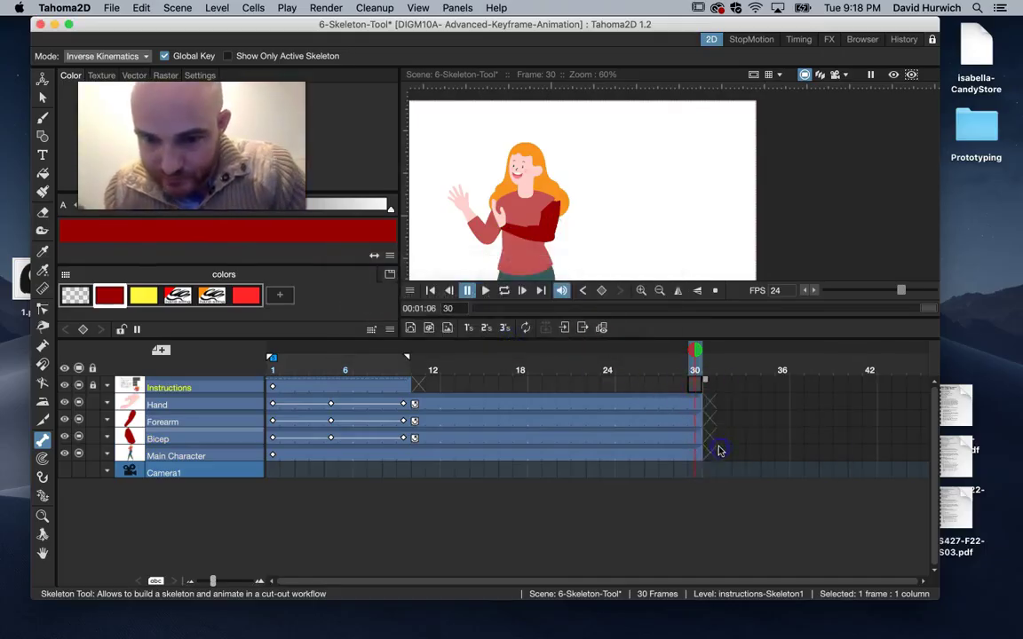
left_click(696, 387)
left_click(407, 384)
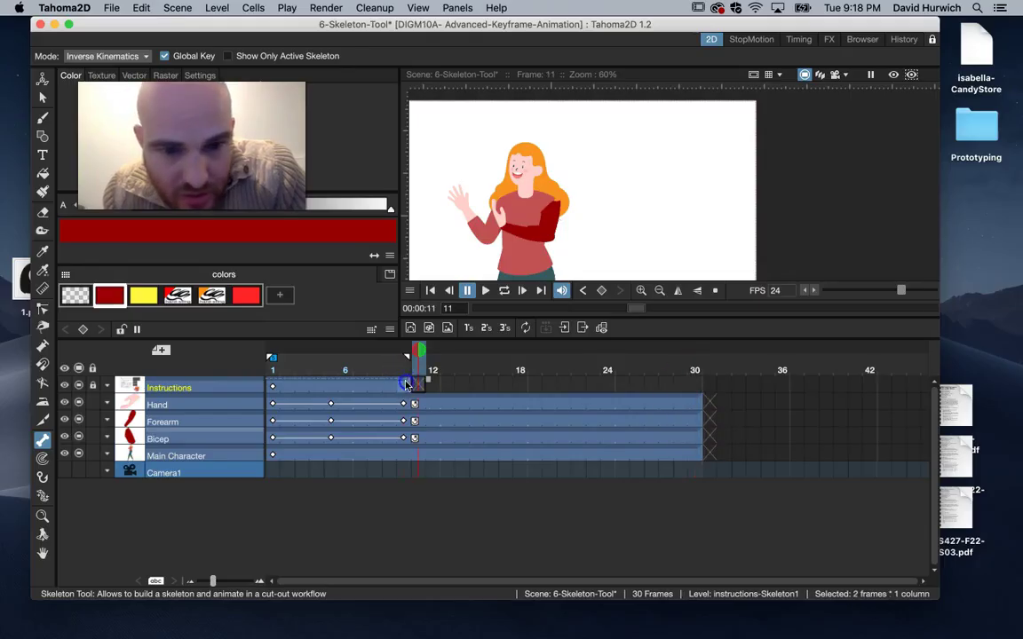
left_click_drag(434, 387, 456, 390)
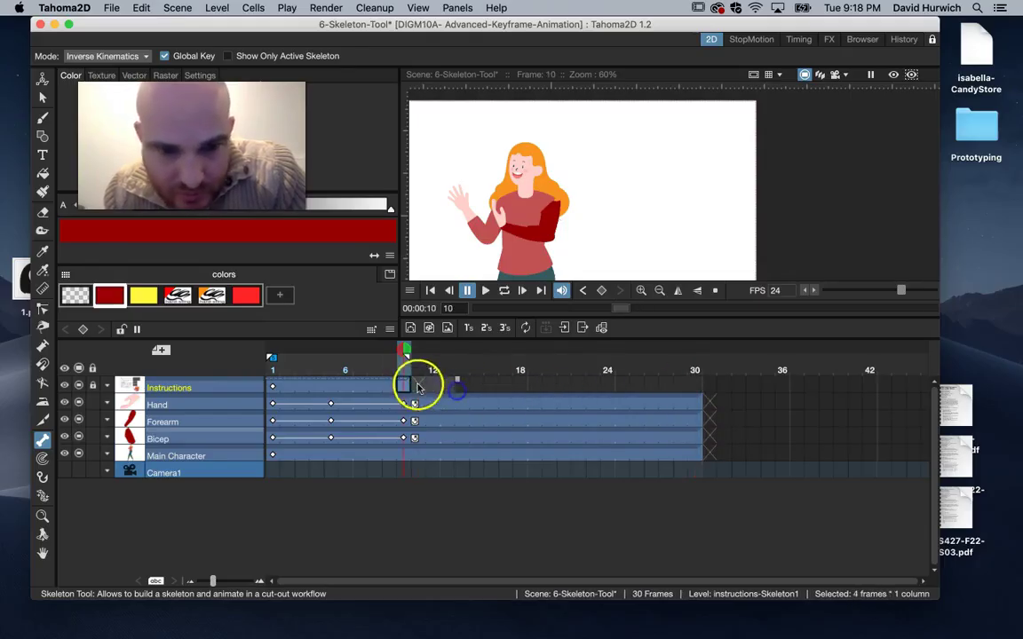
left_click(400, 386)
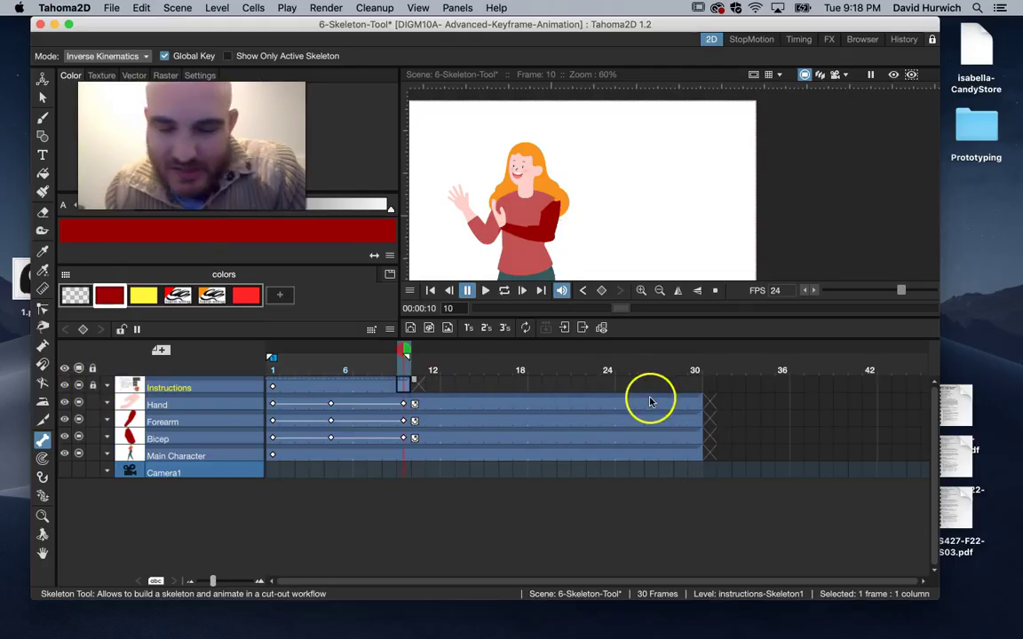
Step: Try a lowered arm pose on the Forearm level at frame 21, and undo it
left_click(697, 420)
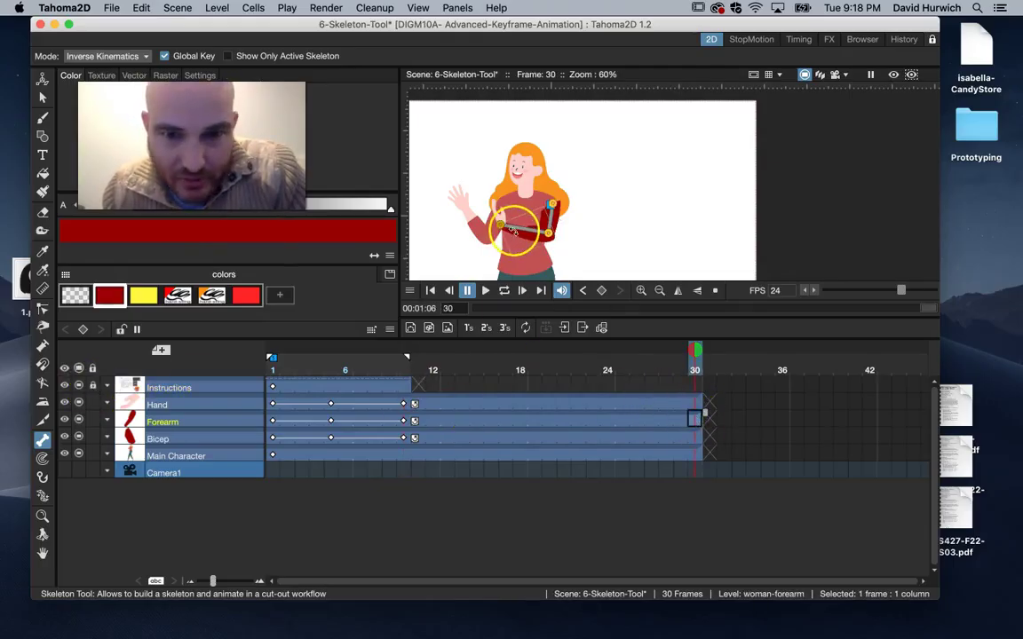
left_click(564, 359)
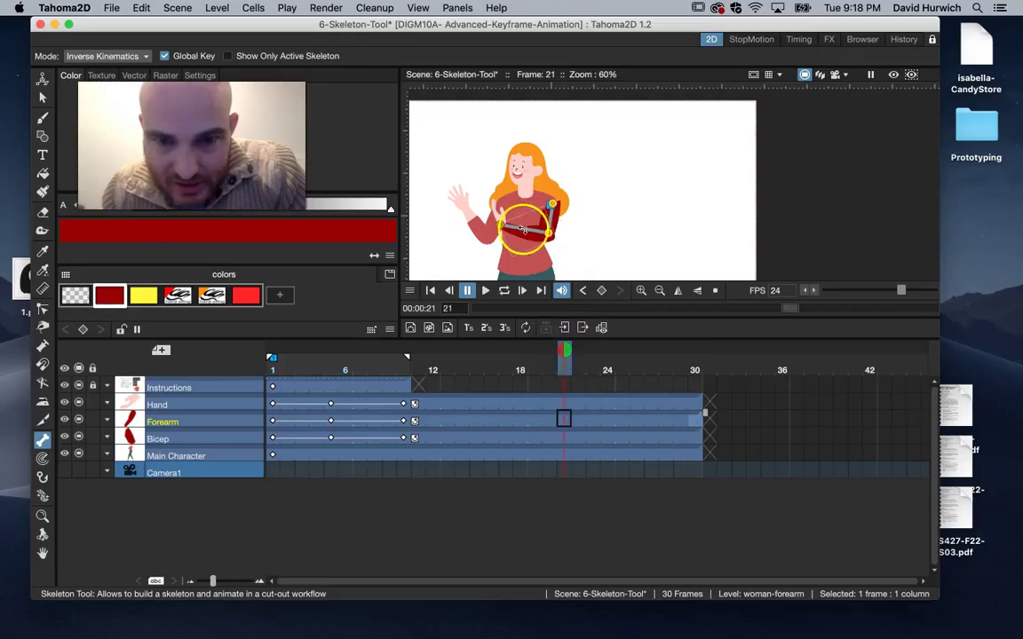
left_click_drag(533, 254, 555, 259)
left_click(682, 381)
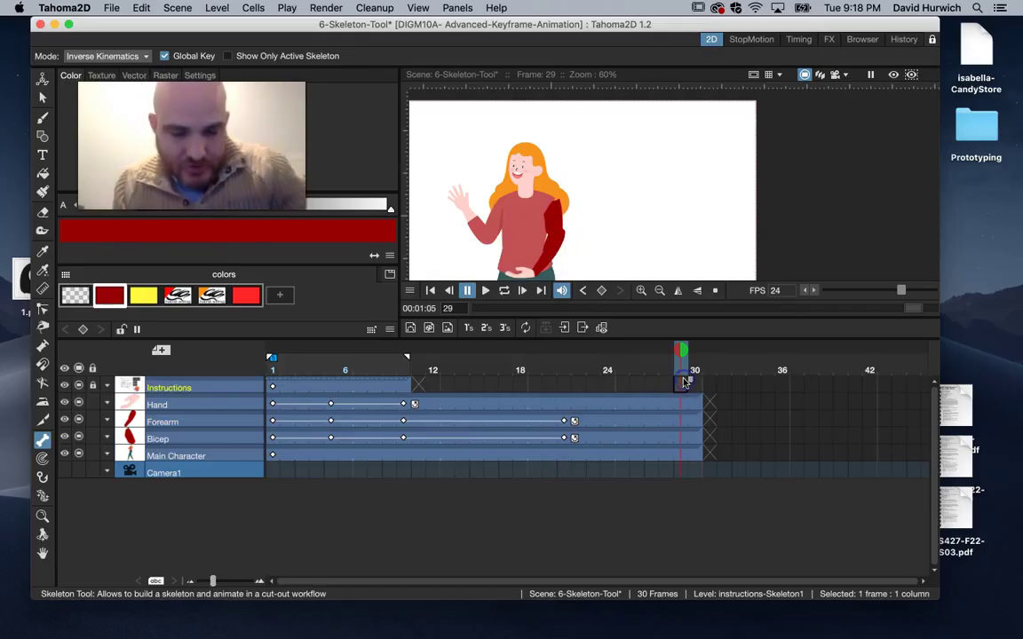
key("super+z")
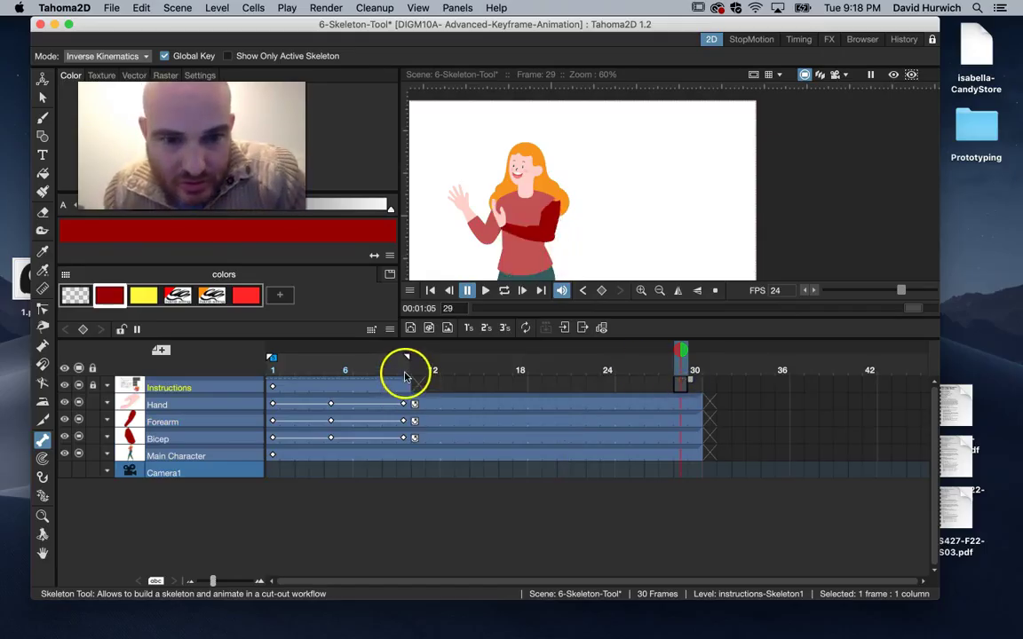
Step: With the Hand level active, pose the arm down at the waist at frames 18 and 30, and play the animation from frame 1
left_click(519, 366)
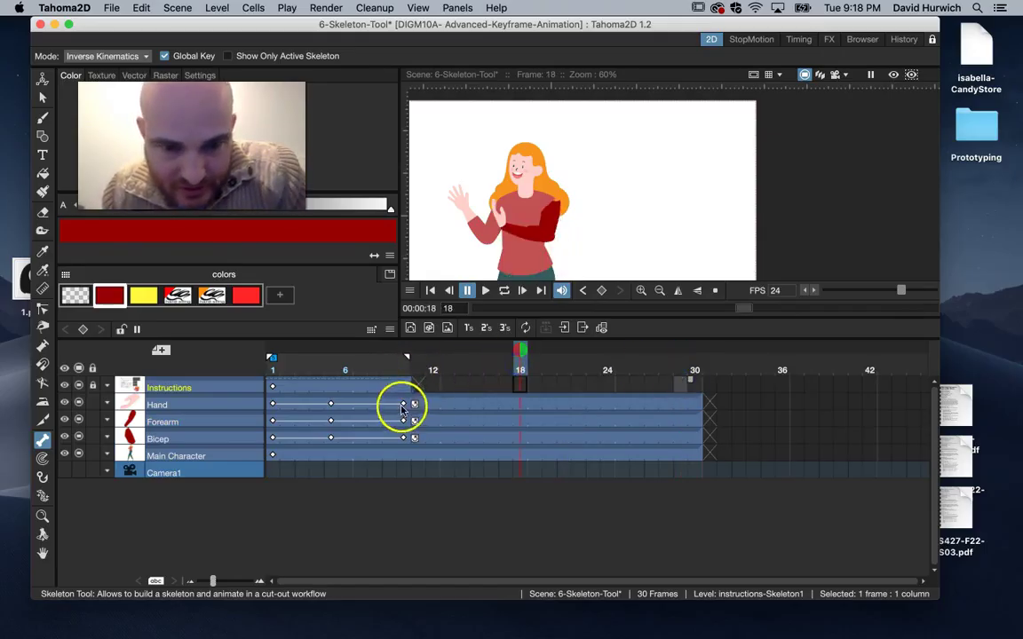
left_click(242, 404)
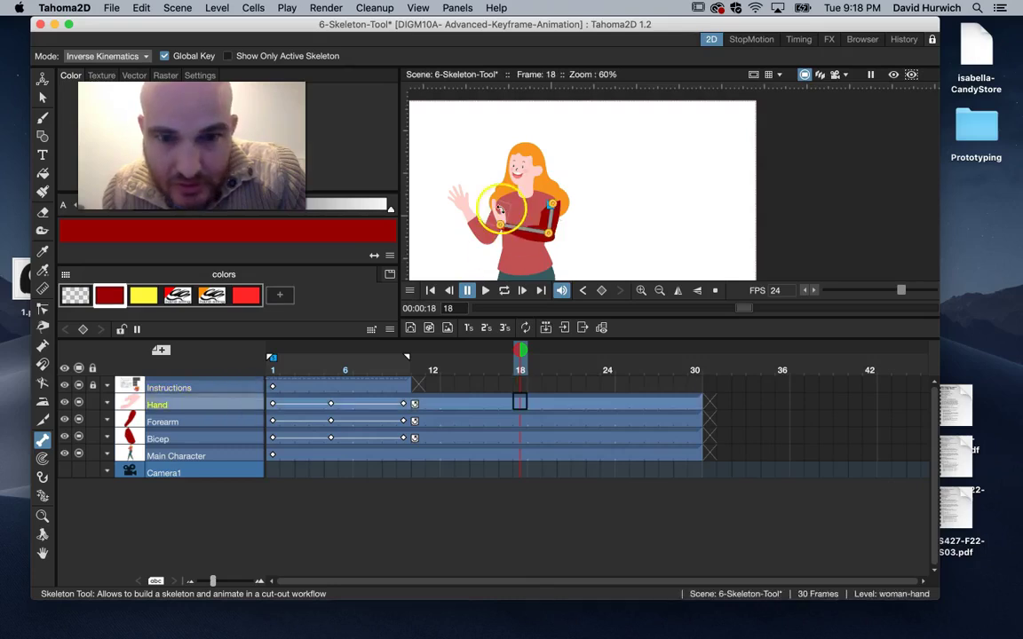
left_click_drag(504, 256, 523, 270)
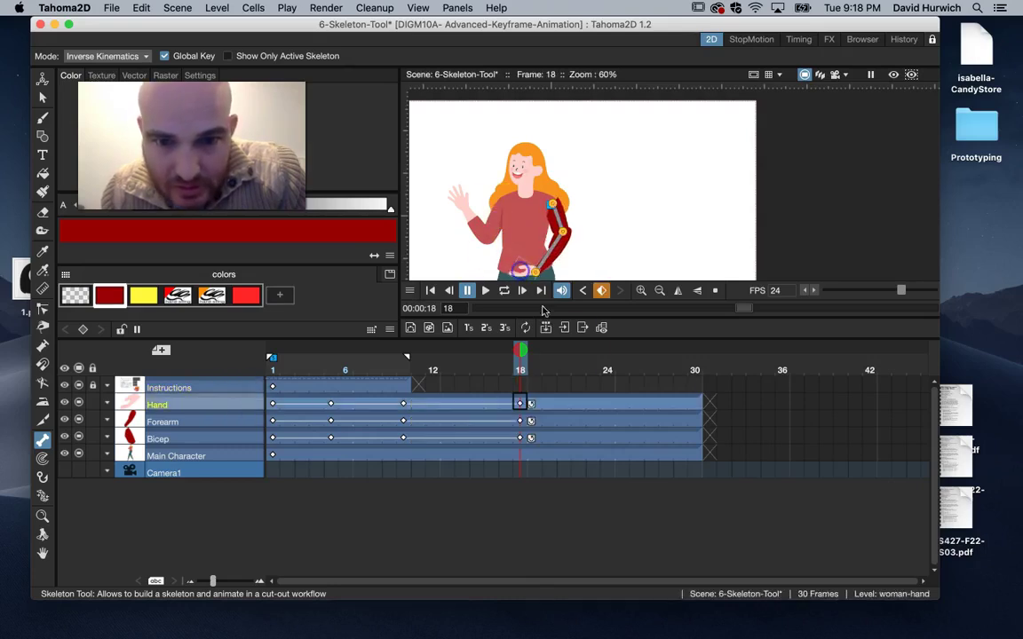
left_click(695, 364)
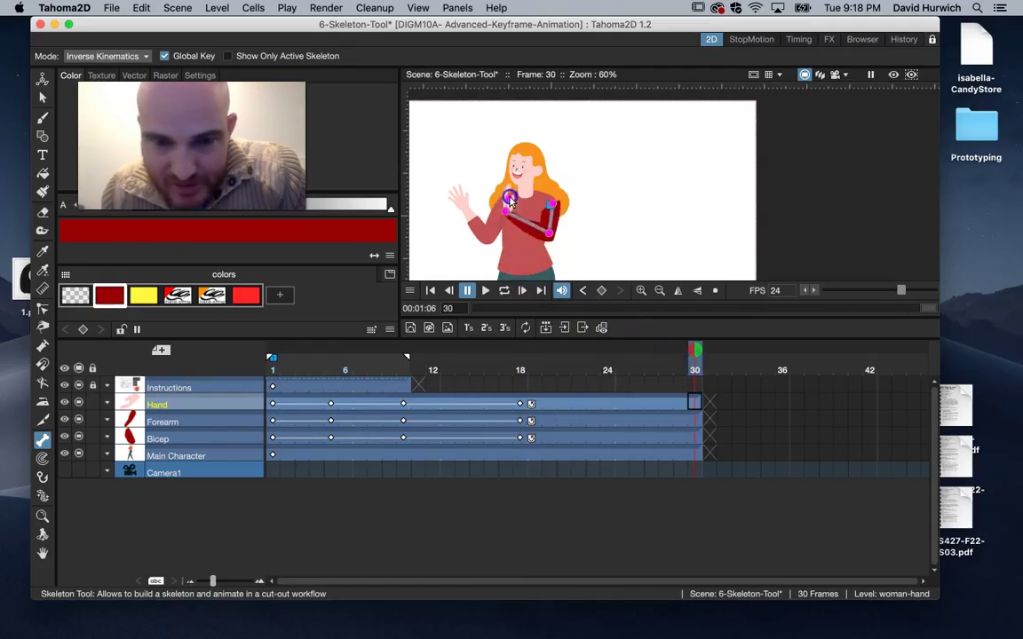
mouse_move(523, 269)
left_mouse_down()
mouse_move(565, 269)
mouse_move(511, 286)
left_mouse_up()
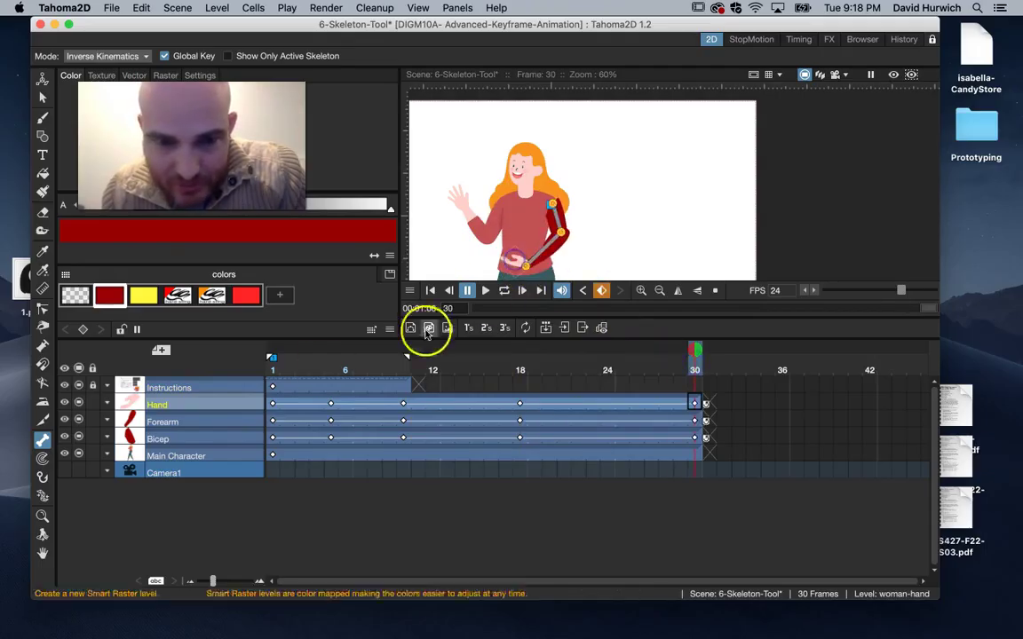
left_click(272, 371)
left_click(484, 290)
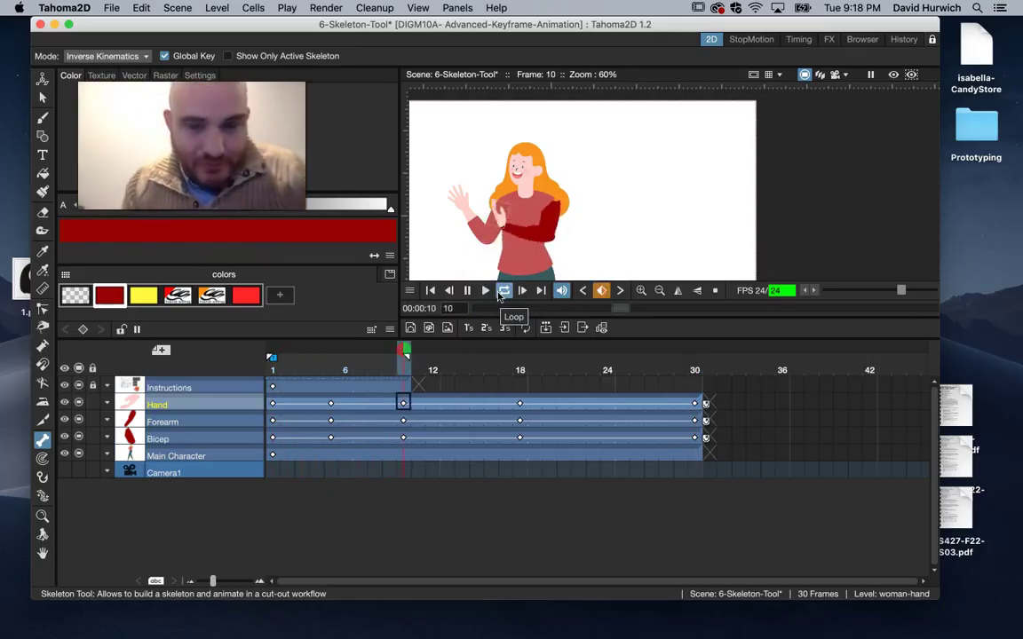
Step: Stop the looping playback, save the scene, and load the 7-Skeleton-Tool-2 scene
left_click(498, 296)
key("super+s")
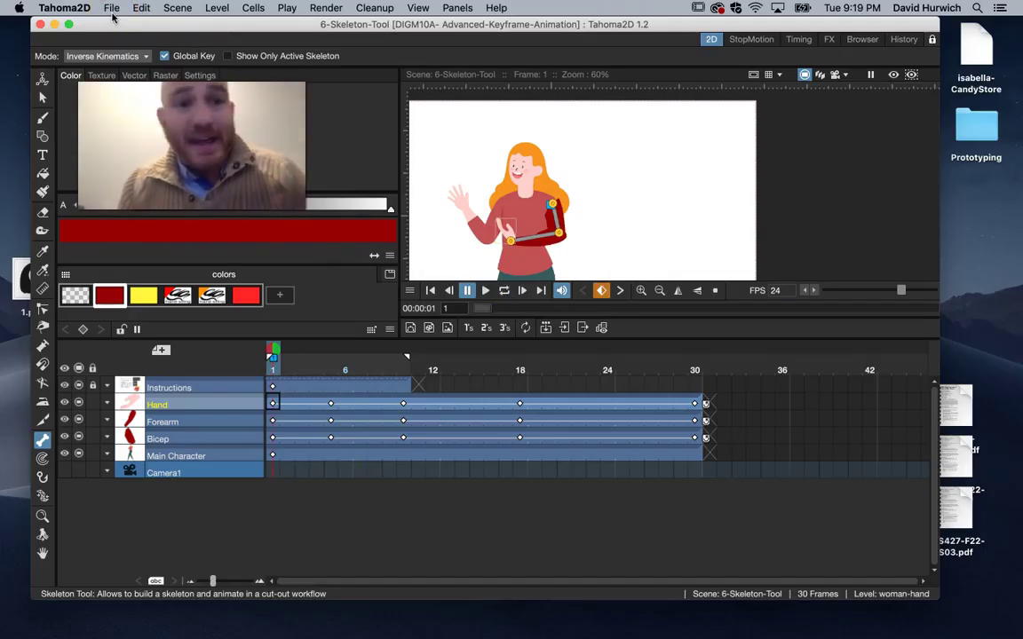
left_click(112, 11)
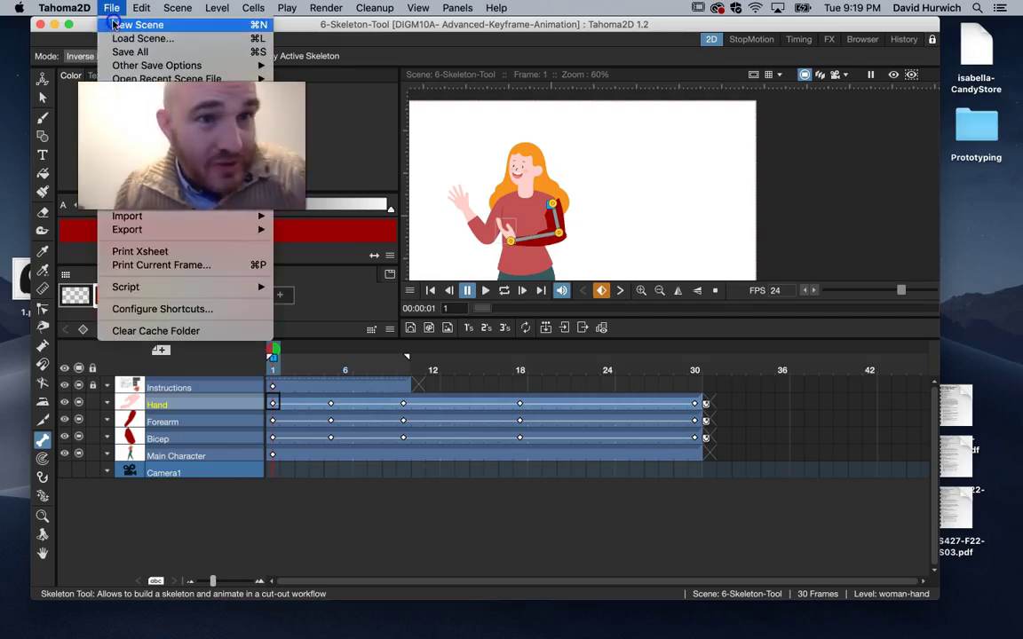
left_click(115, 38)
double_click(586, 227)
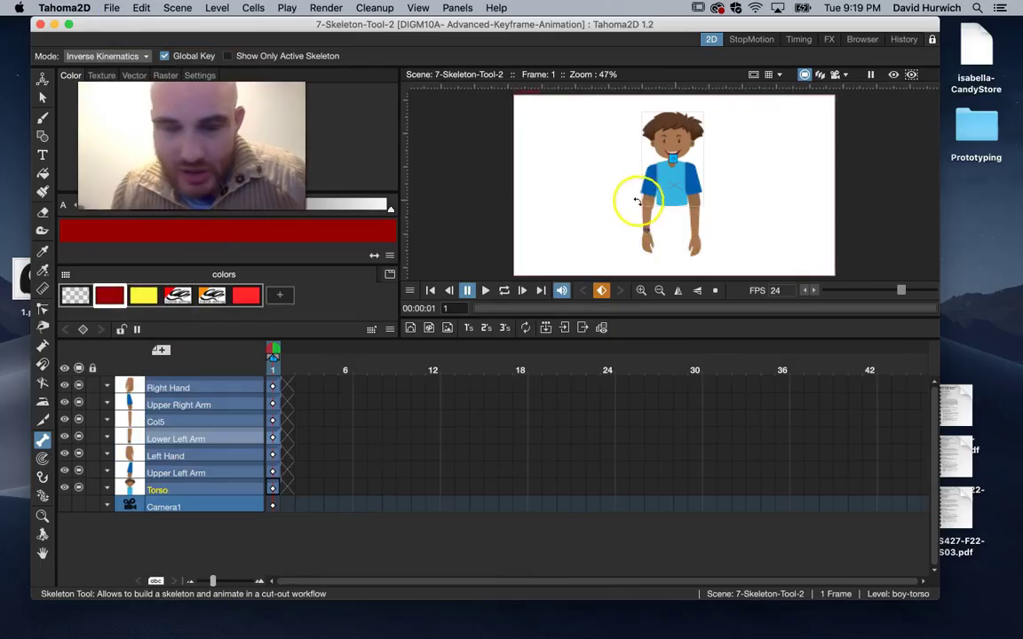
Step: Check the pivot points of the Torso, Upper Left Arm, Lower Left Arm and Left Hand levels
left_click(77, 489)
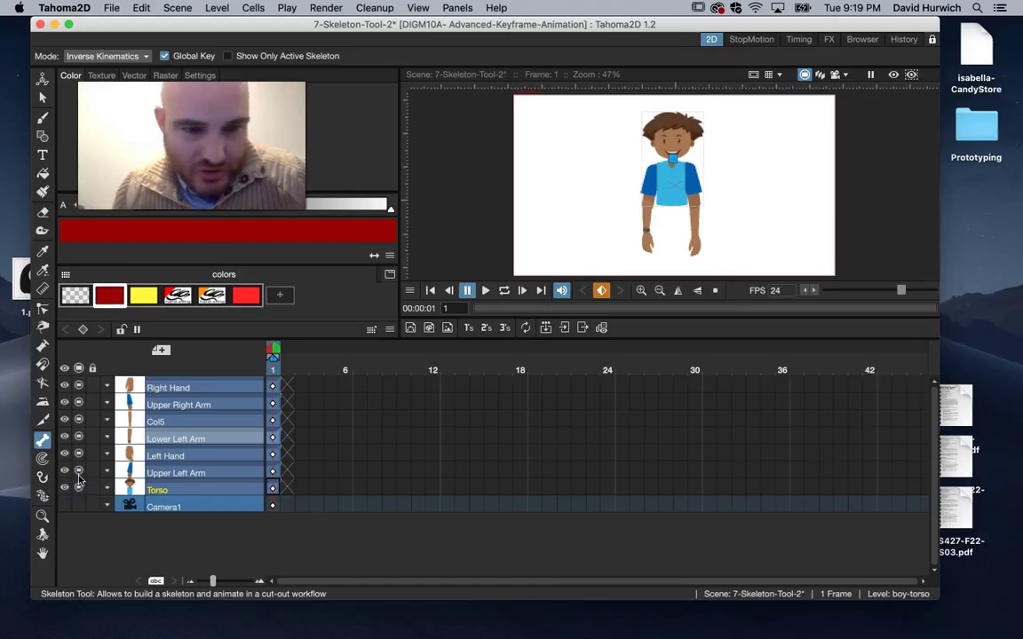
left_click(78, 472)
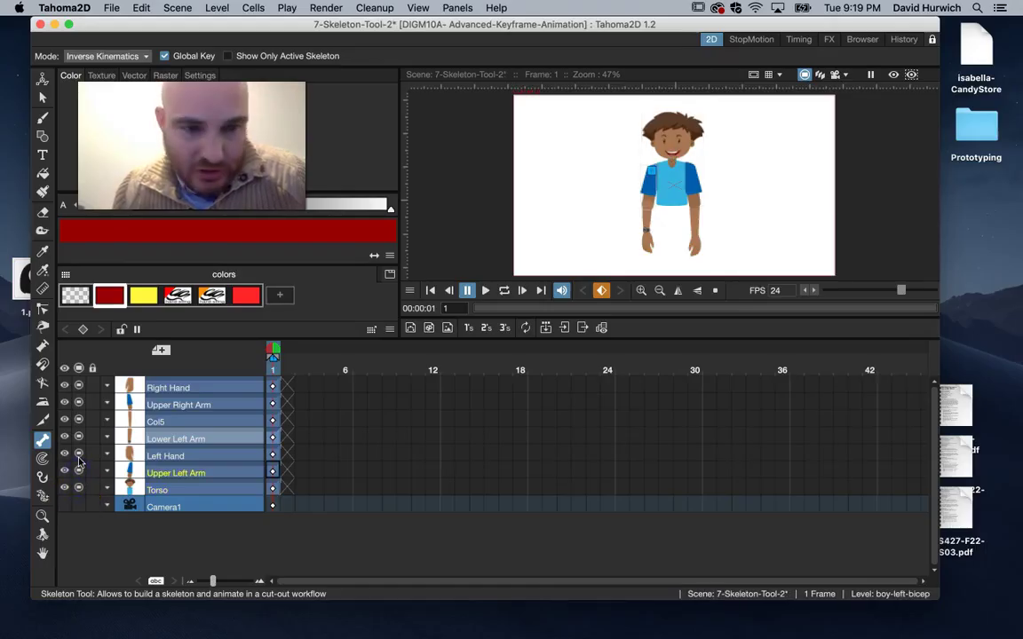
left_click(78, 436)
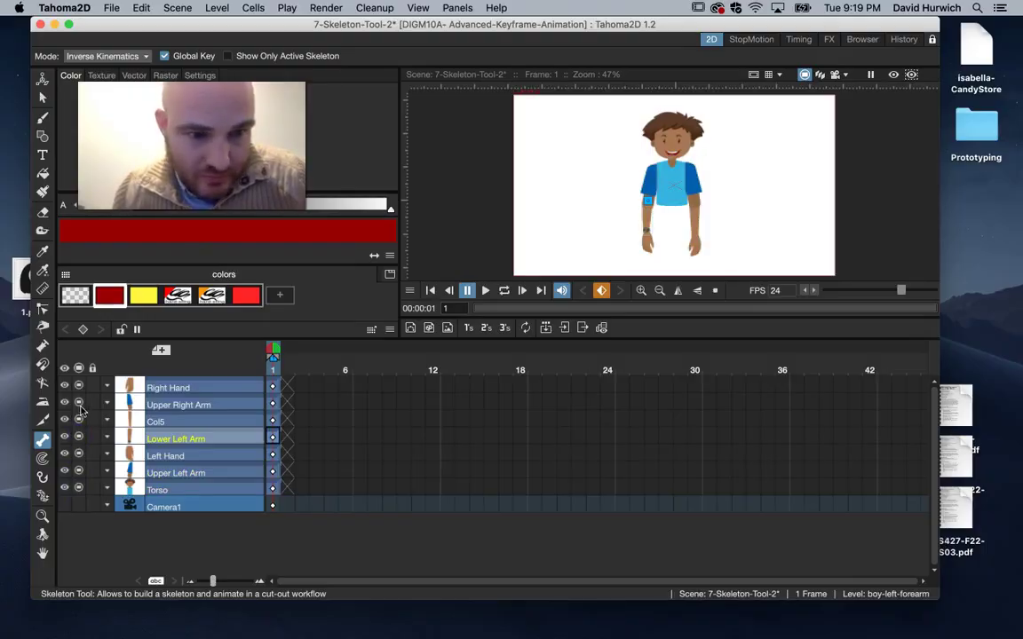
left_click(79, 454)
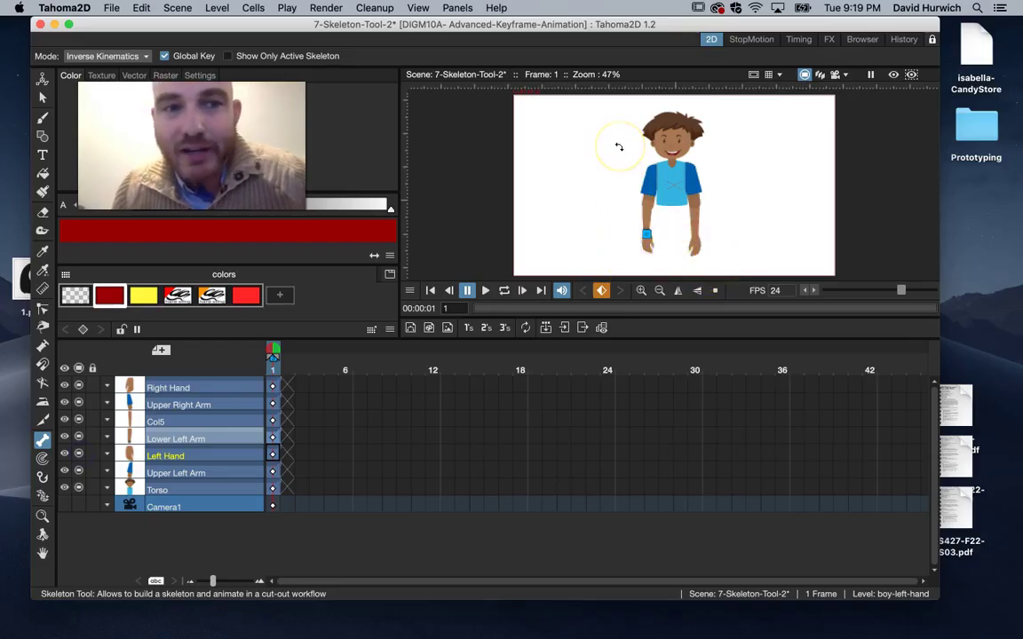
Step: Show the Stage Schematic and move the Table node away from the level nodes
left_click(458, 8)
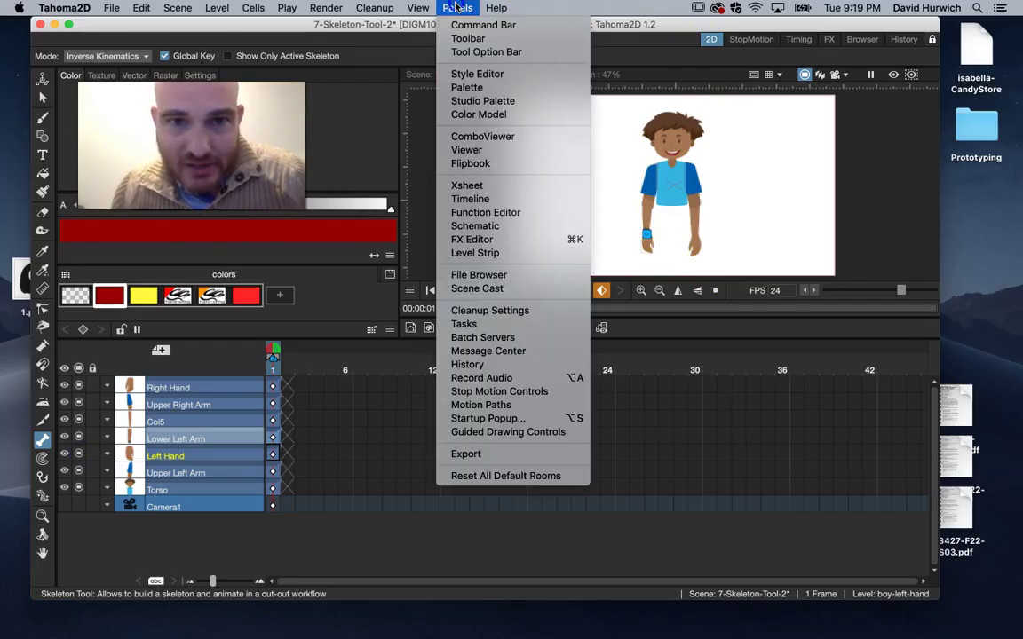
left_click(489, 227)
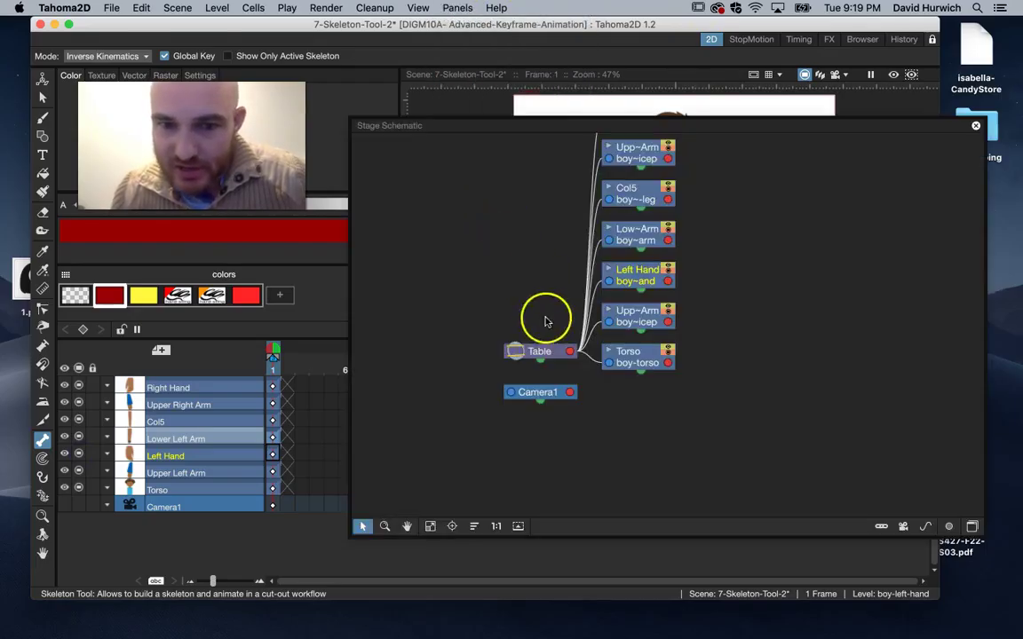
left_click_drag(542, 351, 463, 294)
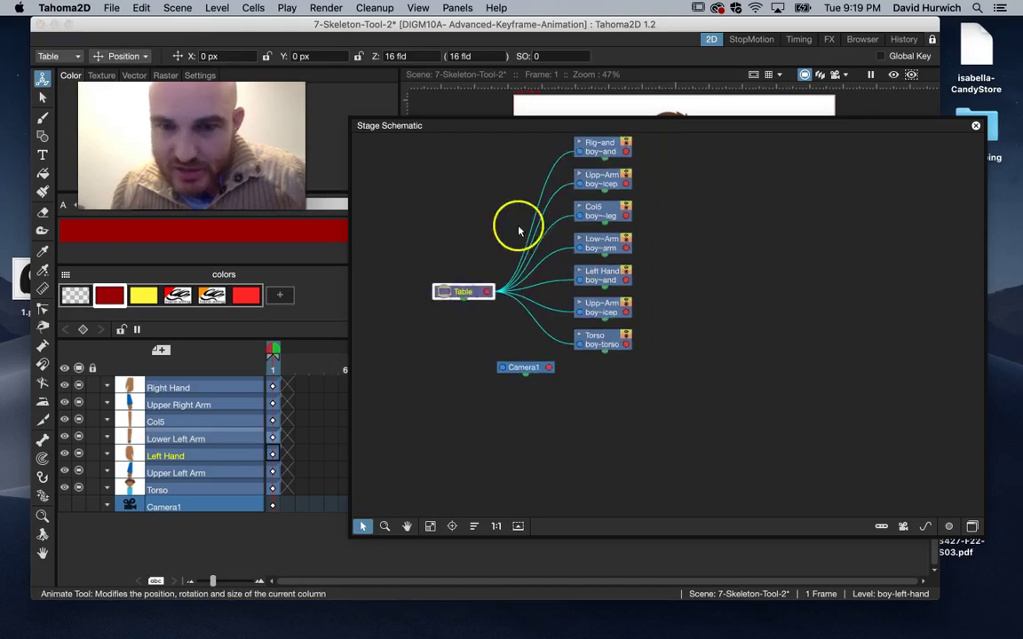
scroll(622, 182, "up", 4)
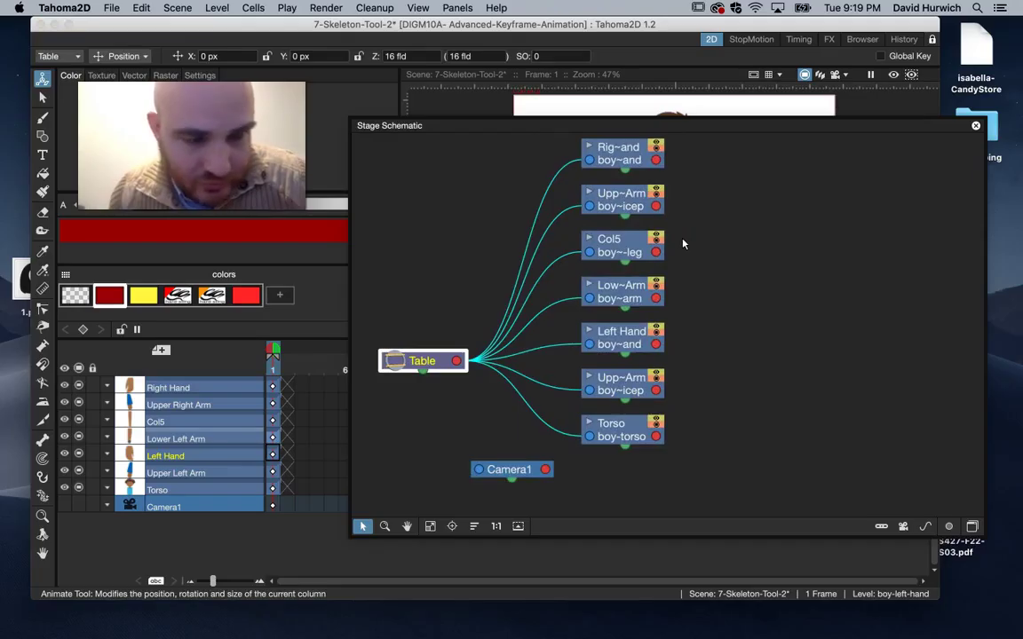
Step: Rename the Col5 node in the Stage Schematic as LowerRightArm
double_click(612, 240)
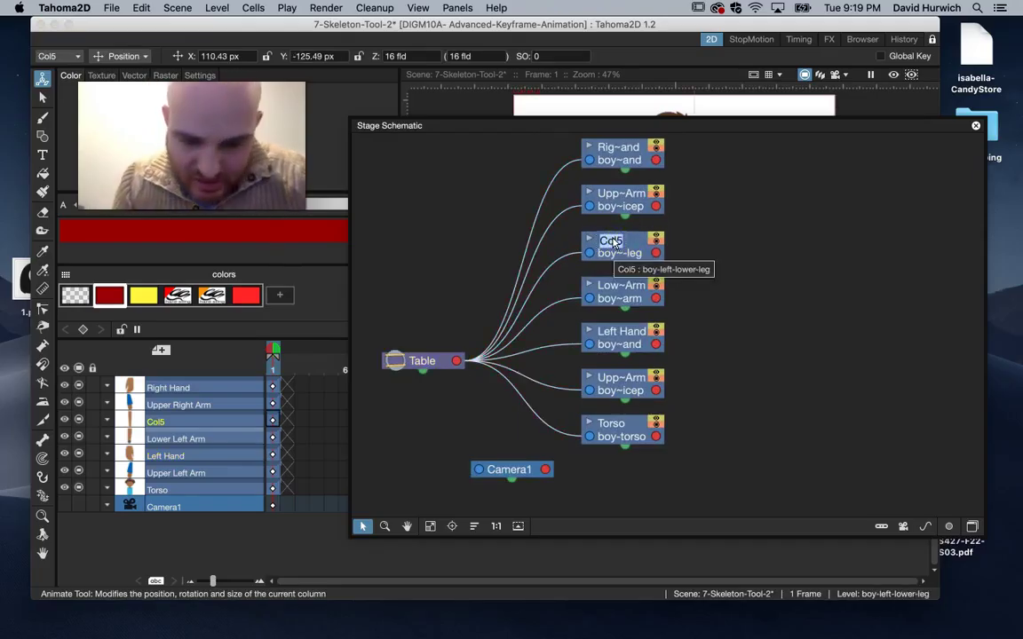
type("Up")
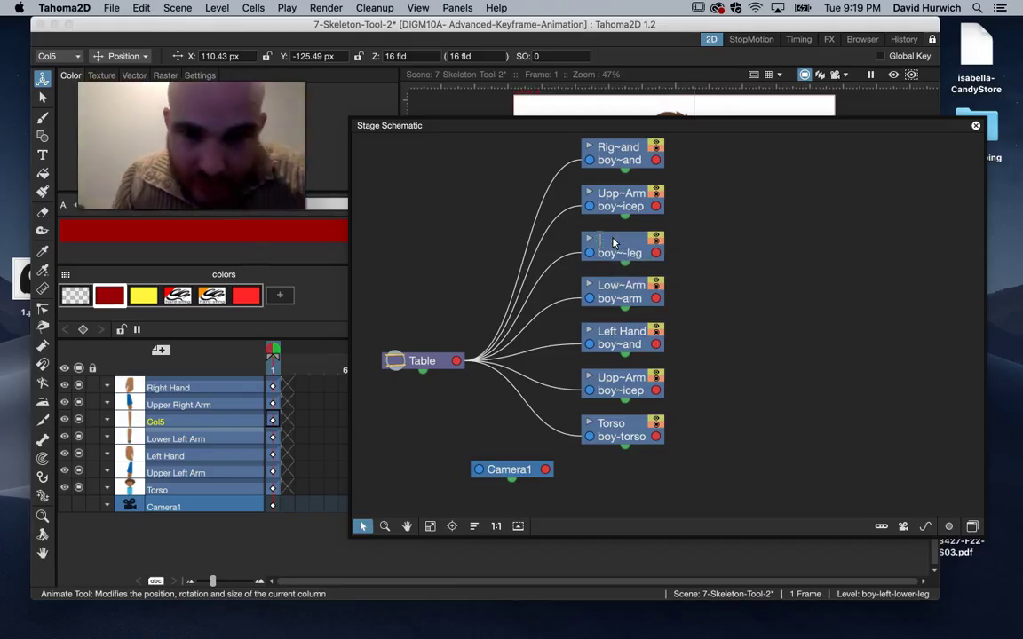
type("LowerRig")
key("BackSpace")
key("BackSpace")
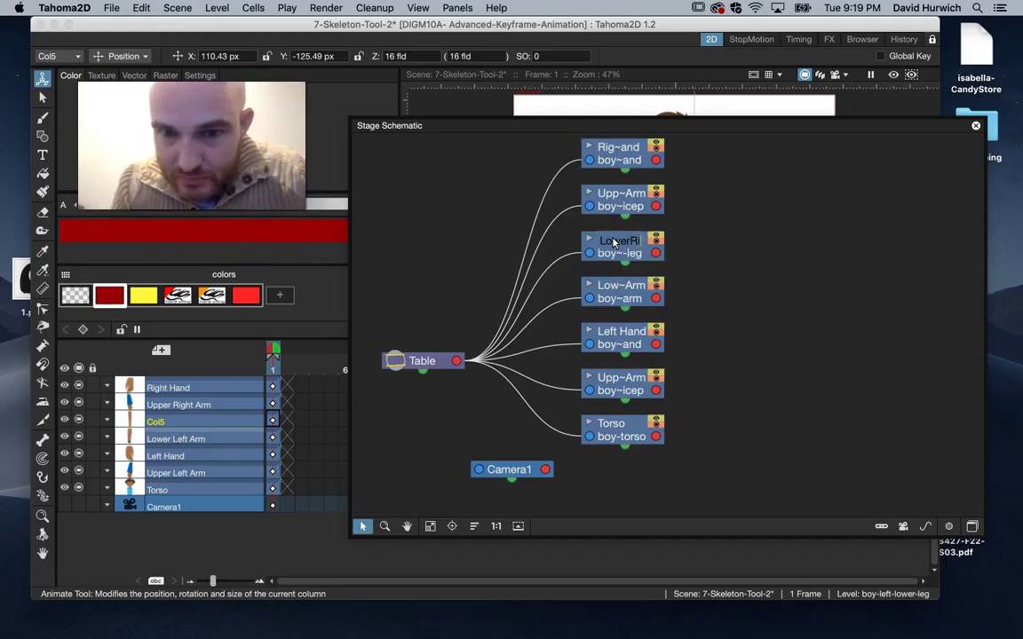
type("Right Arm")
key("Return")
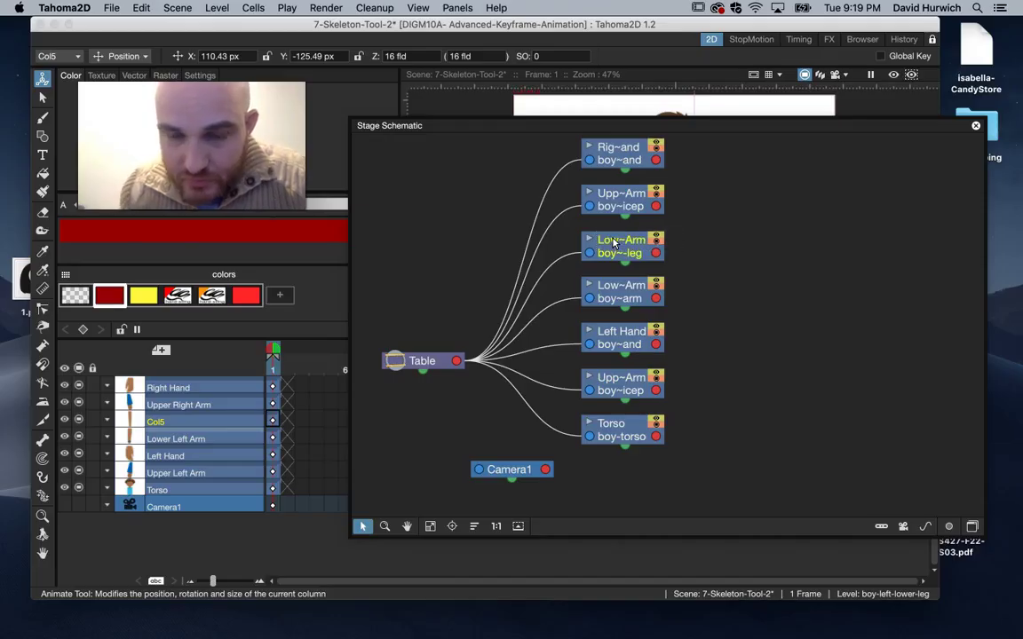
Step: Spread out the Torso and both upper arm nodes, and link both upper arms to the Torso's output
left_click_drag(617, 426, 559, 417)
left_click_drag(620, 389, 708, 449)
left_click_drag(624, 196, 721, 371)
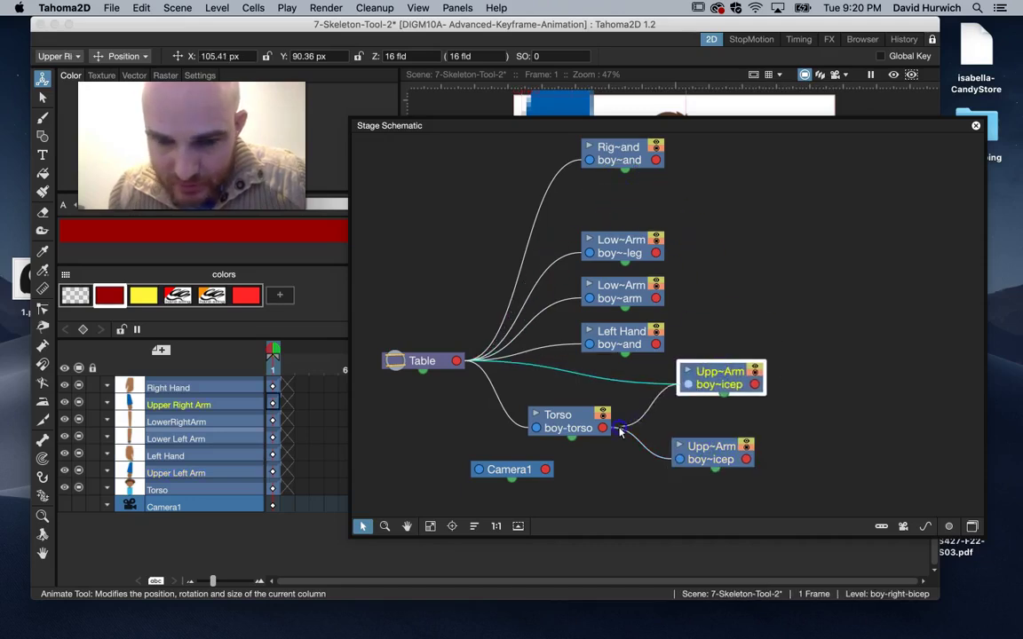
left_click_drag(605, 434, 605, 434)
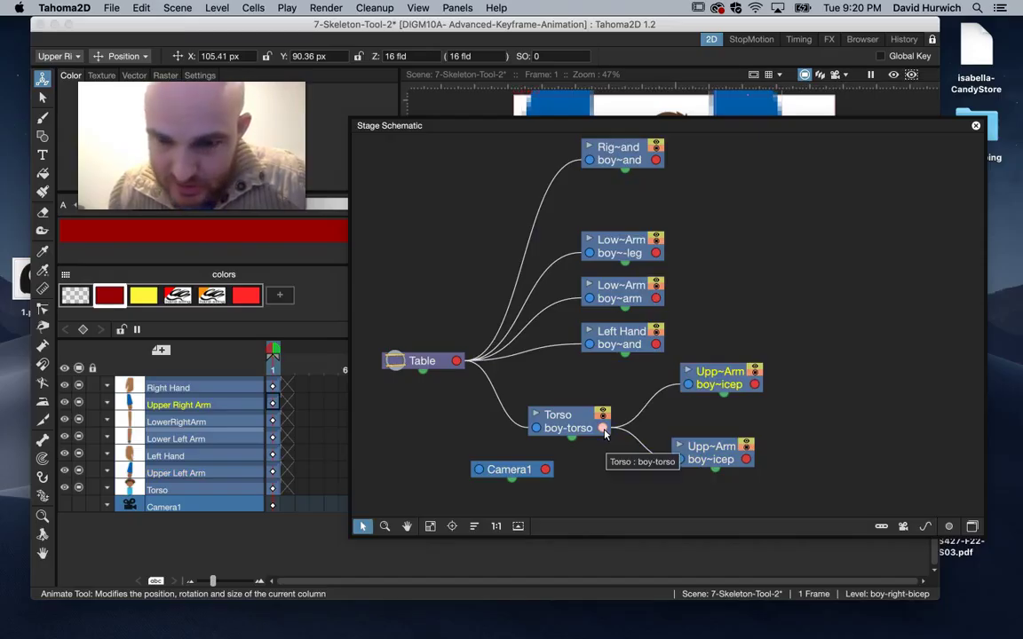
Step: Line up each lower arm and hand node in a row after its matching upper arm node
left_click_drag(623, 293, 819, 455)
left_click(721, 446)
left_click_drag(619, 242, 818, 380)
left_click_drag(643, 338, 928, 451)
left_click_drag(618, 155, 924, 386)
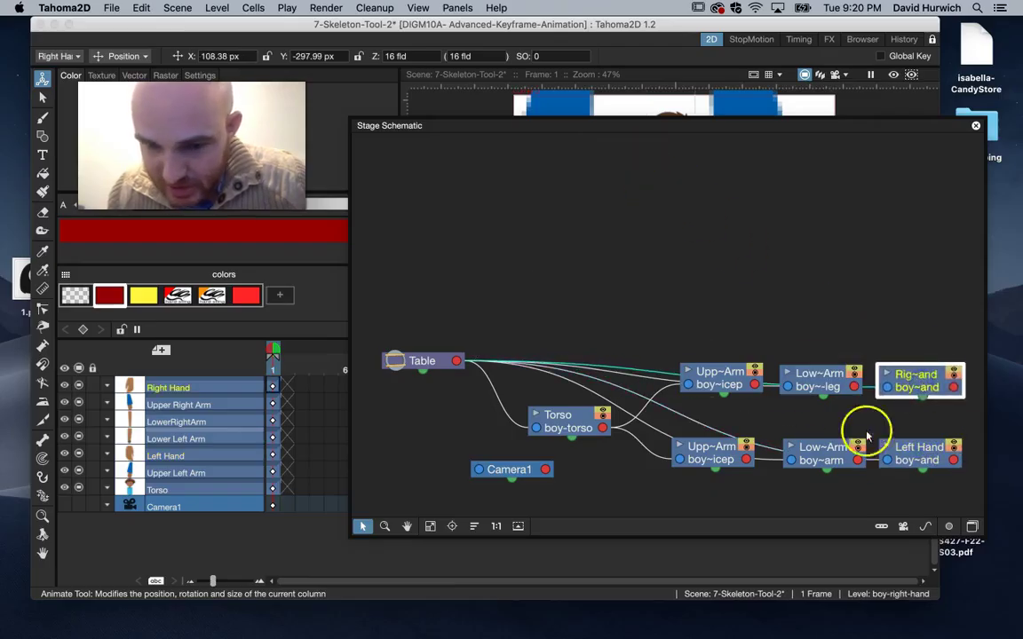
Step: Link each lower arm to its upper arm and each hand to its lower arm on both sides
left_click_drag(791, 461, 747, 460)
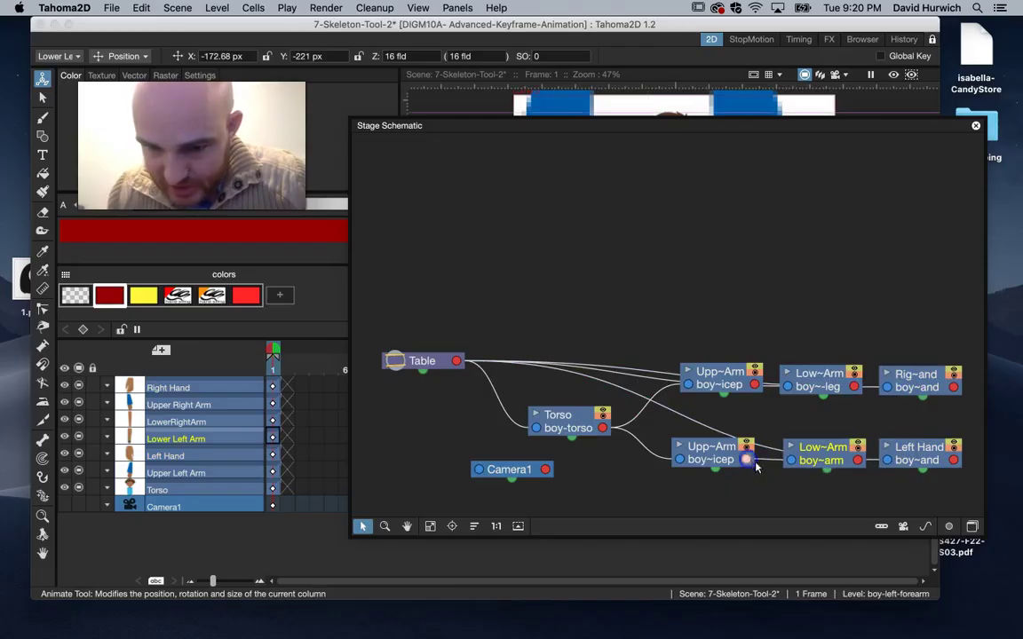
left_click(887, 461)
left_click_drag(785, 388, 753, 384)
left_click_drag(887, 389, 856, 389)
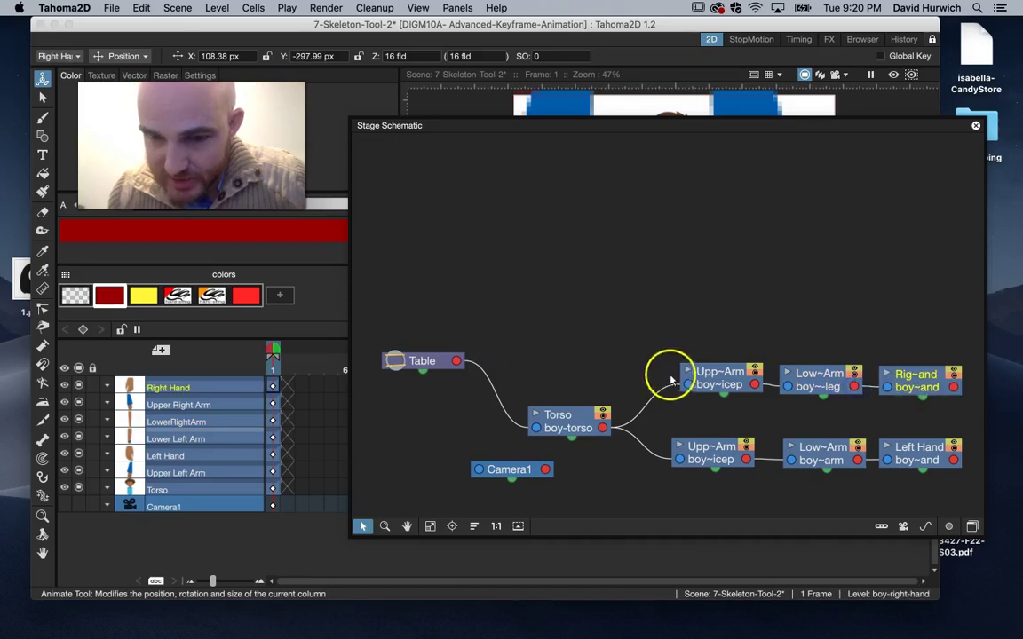
Step: Tidy the Torso and upper arm nodes, go through the linked lower arm and hand nodes, and close the Stage Schematic
left_click_drag(567, 415, 560, 405)
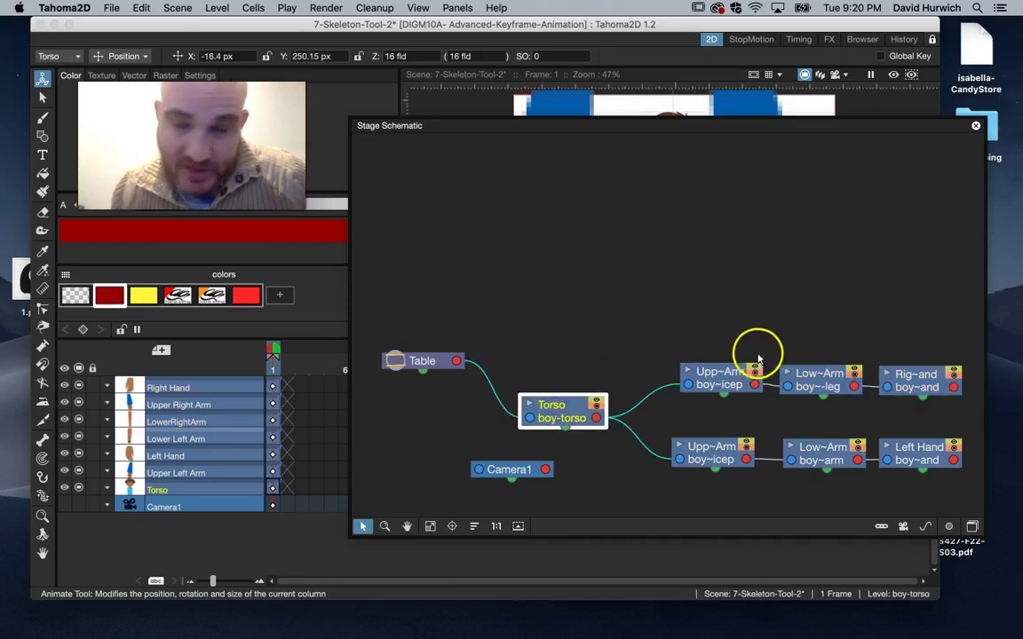
left_click_drag(728, 367, 721, 354)
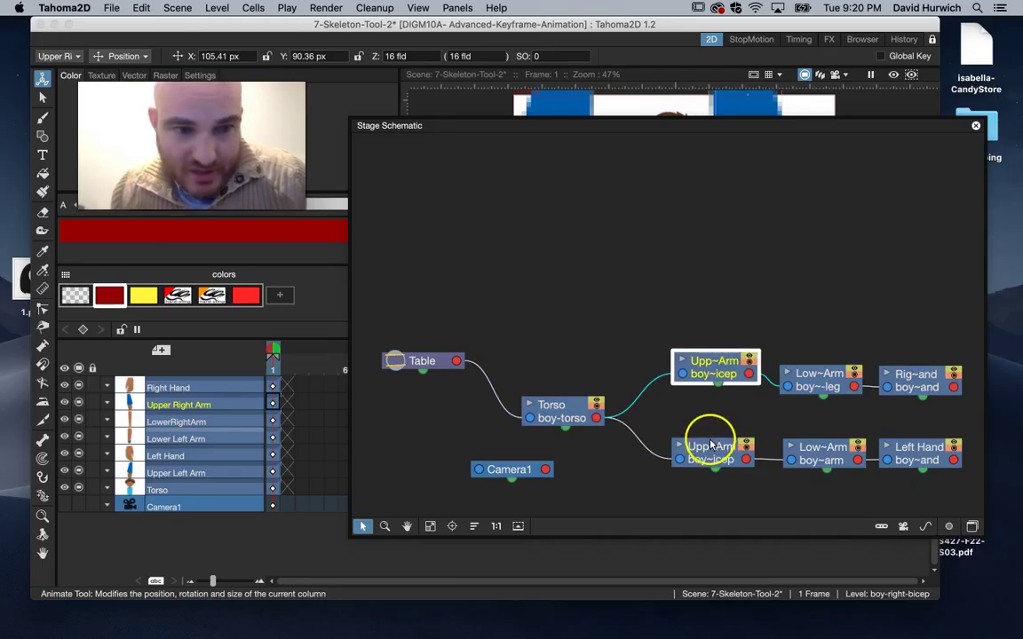
left_click_drag(708, 445, 709, 447)
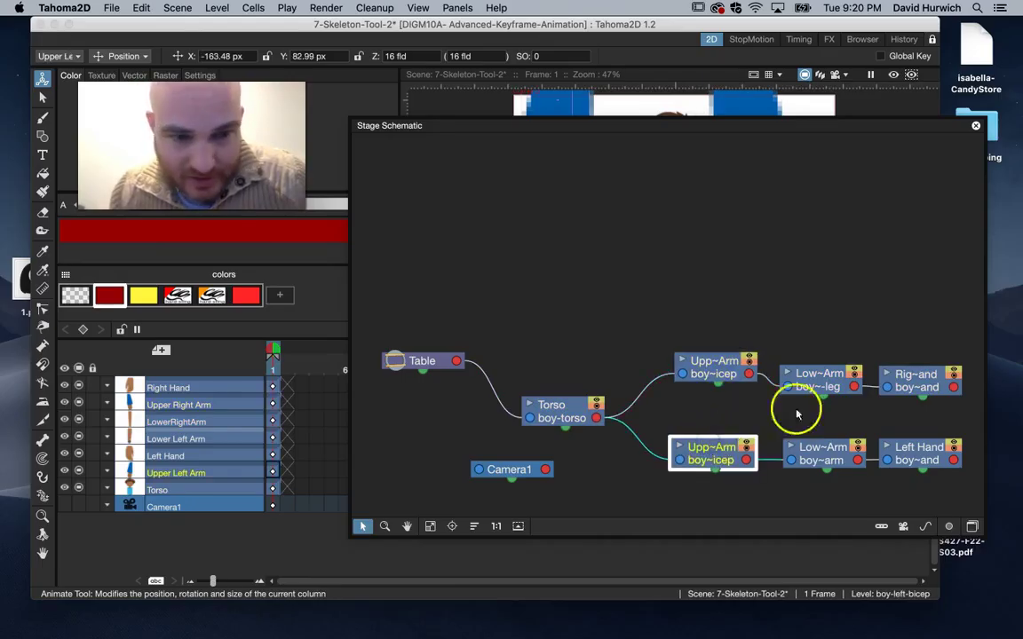
left_click(816, 376)
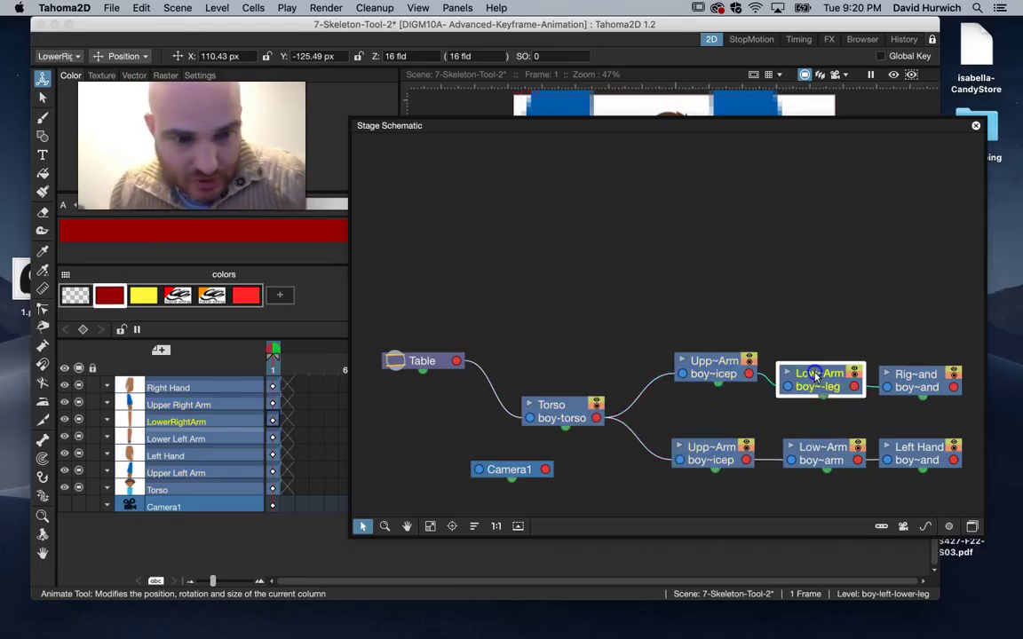
left_click(813, 446)
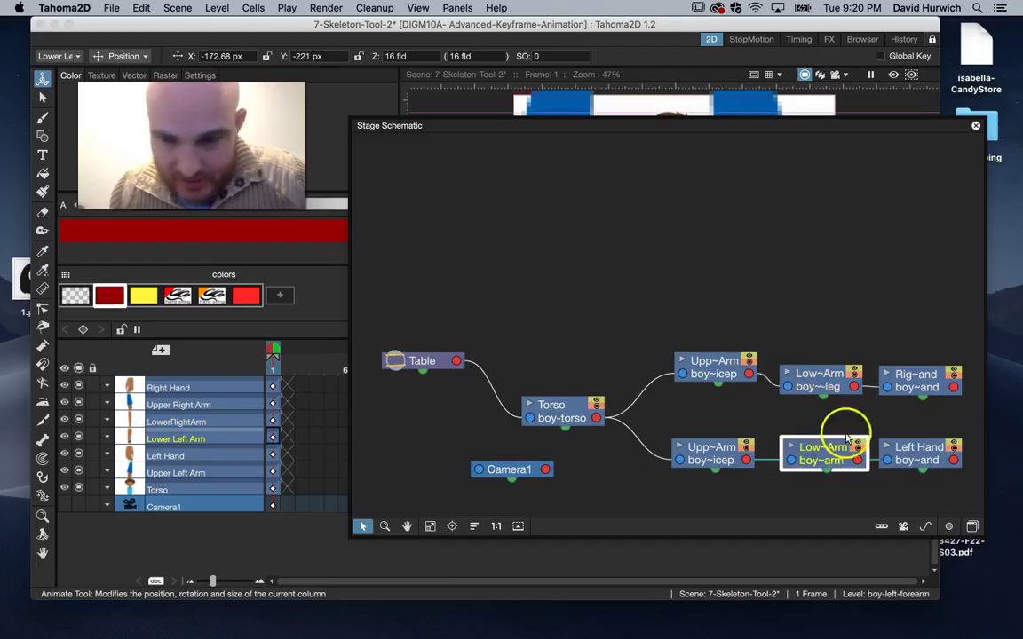
left_click(901, 374)
left_click(904, 448)
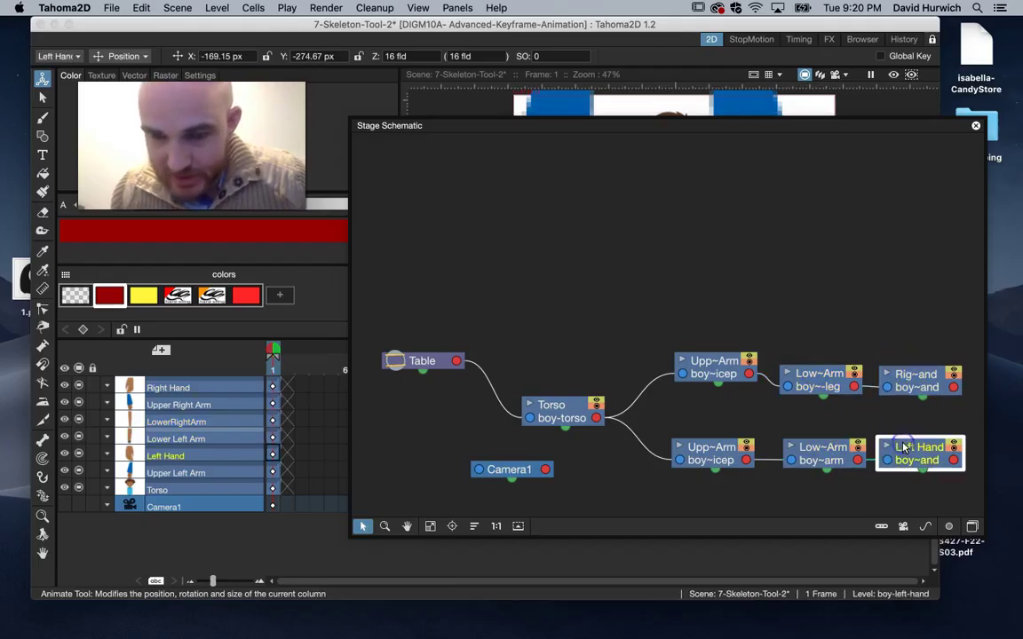
left_click(976, 125)
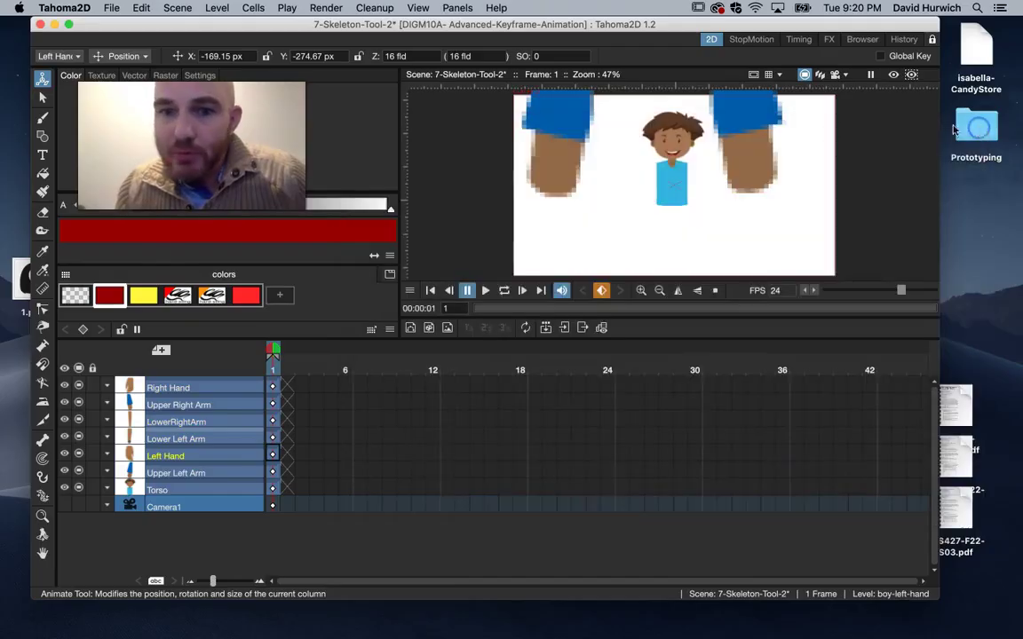
Step: Scale the enlarged Upper Right Arm level down to a global scale of about 386%
scroll(647, 220, "down", 4)
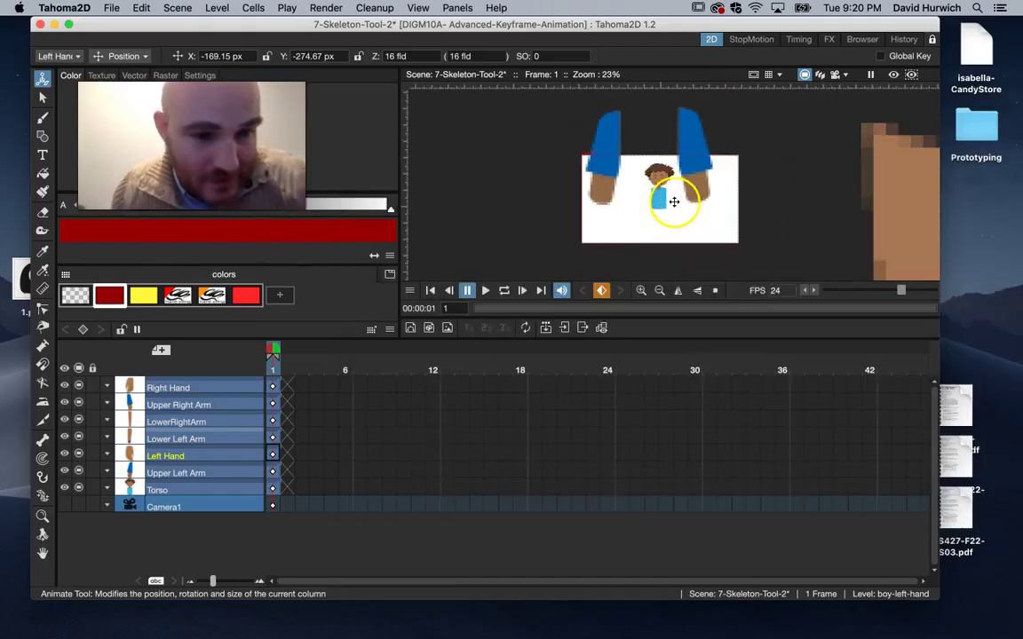
left_click(202, 406)
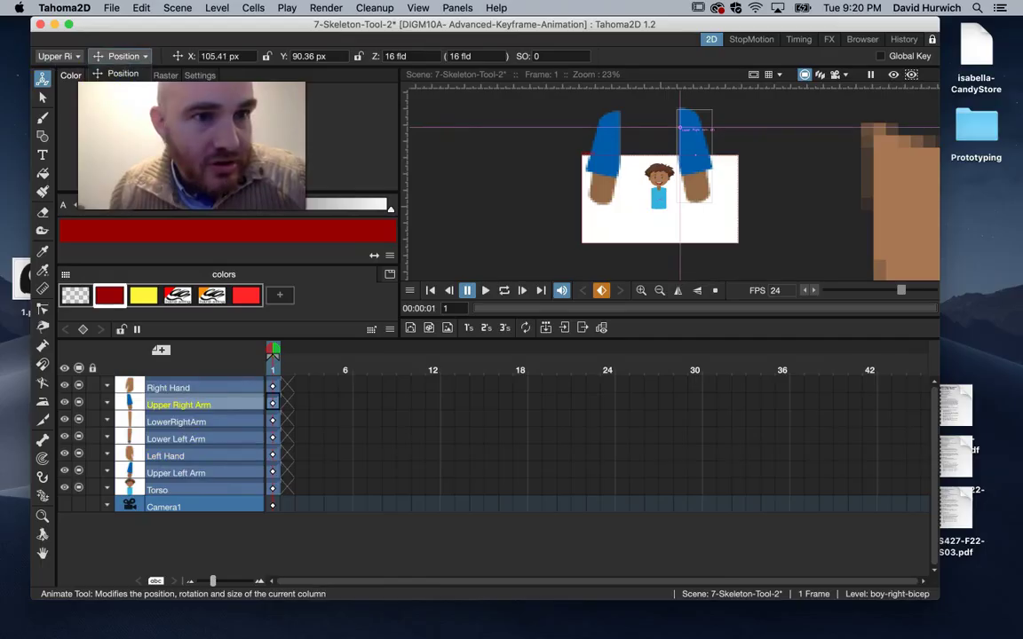
mouse_move(667, 142)
left_mouse_down()
mouse_move(699, 144)
mouse_move(656, 142)
mouse_move(687, 142)
left_mouse_up()
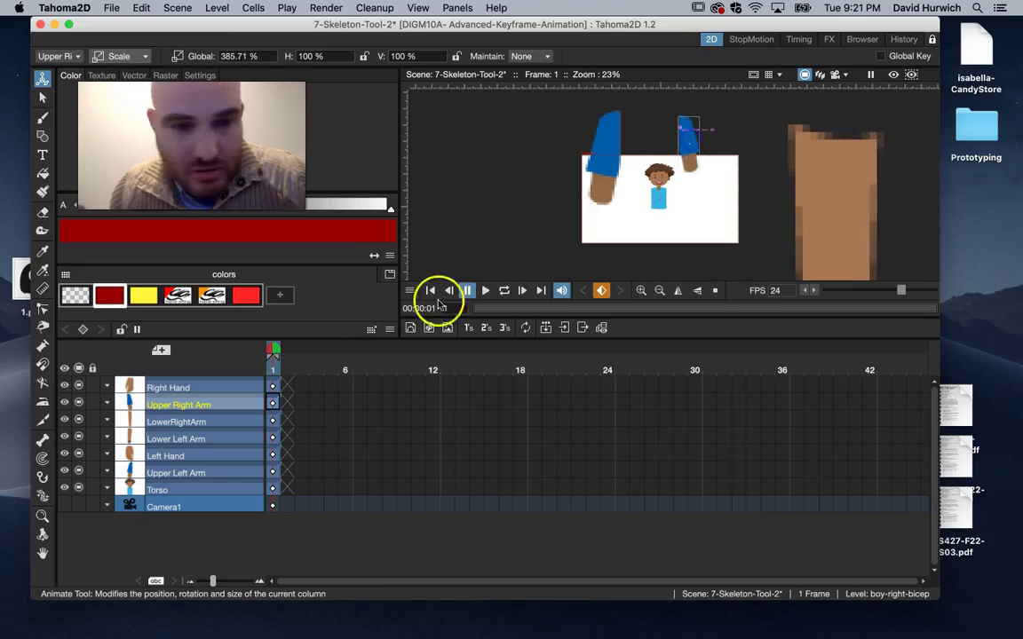
Step: Scale LowerRightArm down to about 235% globally and move it under the upper right arm, at about X 2 px, Y -68 px
left_click(206, 442)
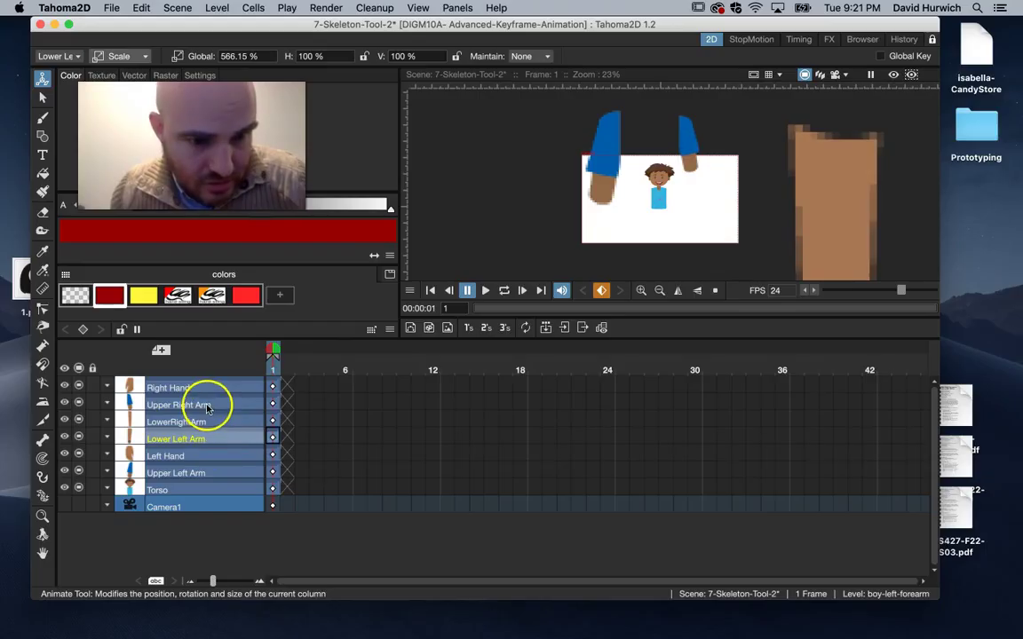
left_click(206, 422)
left_click_drag(792, 206, 838, 260)
left_click(121, 56)
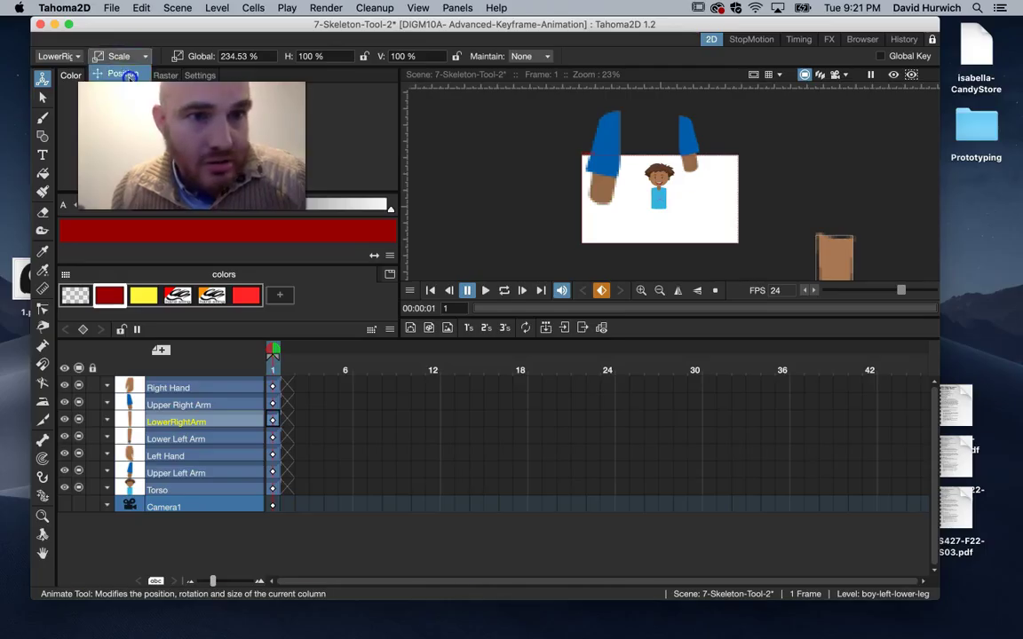
left_click(129, 76)
left_click_drag(832, 268, 683, 180)
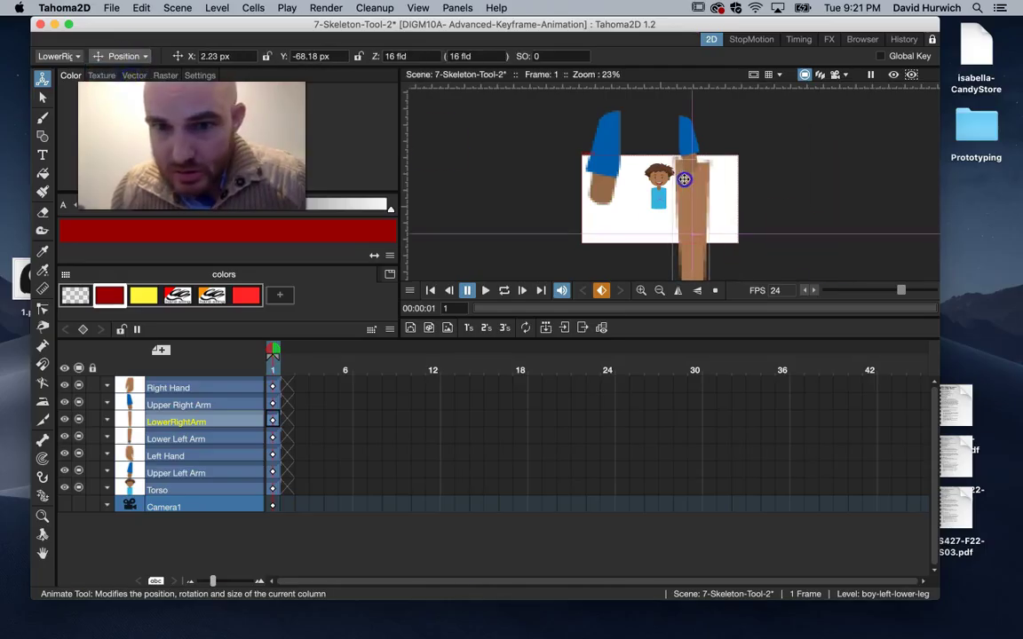
Step: Scale LowerRightArm down further to a global scale of about 114%
left_click(120, 56)
left_click(122, 109)
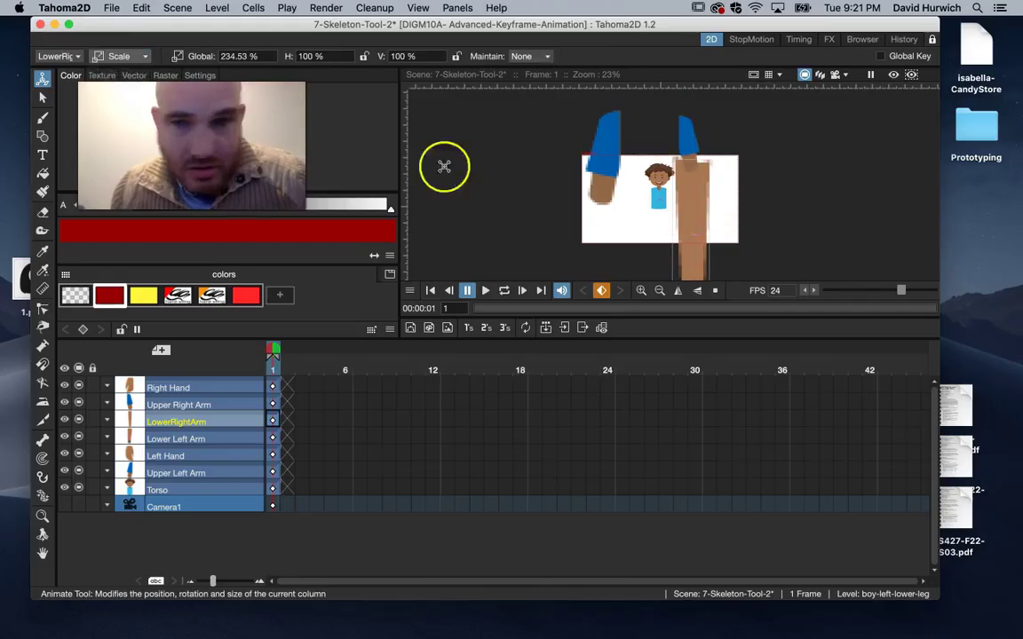
mouse_move(689, 225)
left_mouse_down()
mouse_move(680, 224)
mouse_move(704, 216)
mouse_move(698, 209)
mouse_move(701, 252)
mouse_move(694, 240)
left_mouse_up()
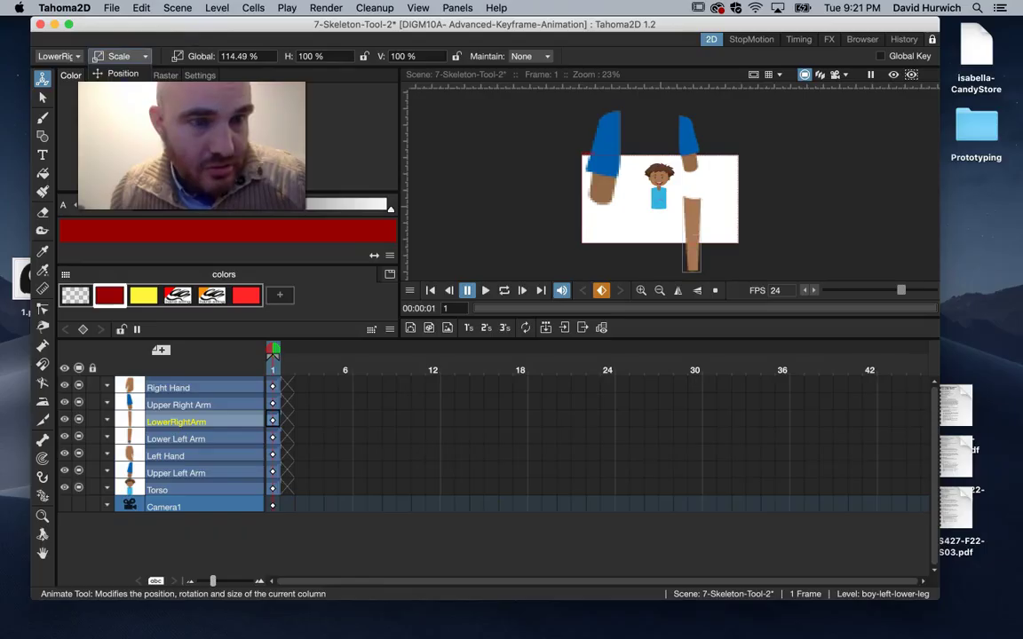
Step: Move LowerRightArm up against the upper right arm, at about X 1.7 px, Y -43 px
left_click(118, 56)
left_click(118, 24)
left_click_drag(702, 232, 696, 189)
Step: Scale the oversized Right Hand down towards the size of the lower right arm
scroll(696, 190, "down", 3)
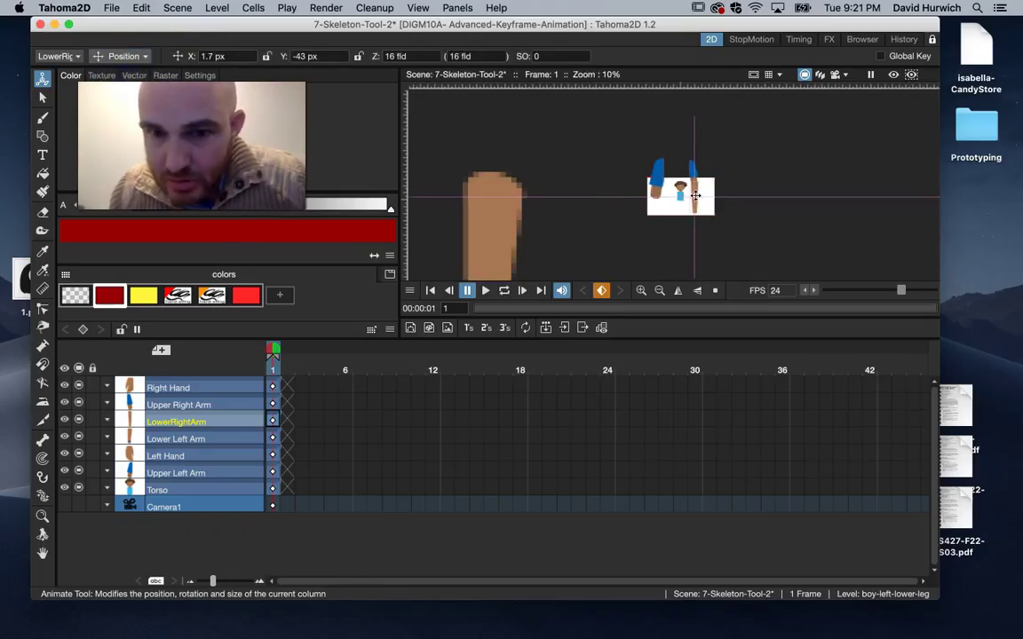
scroll(695, 195, "down", 4)
left_click_drag(696, 215, 715, 238)
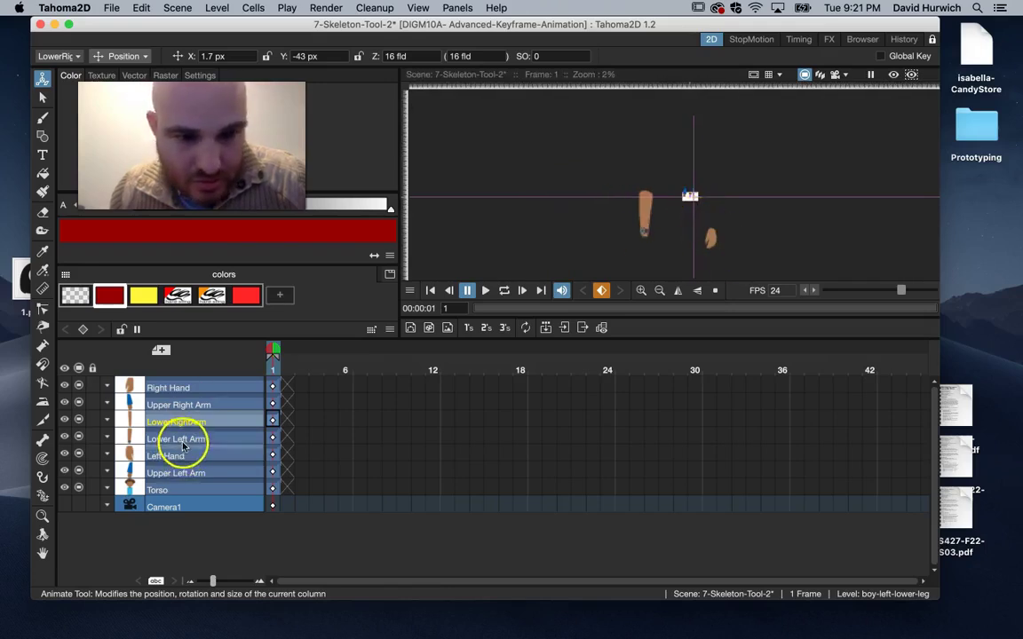
left_click(195, 389)
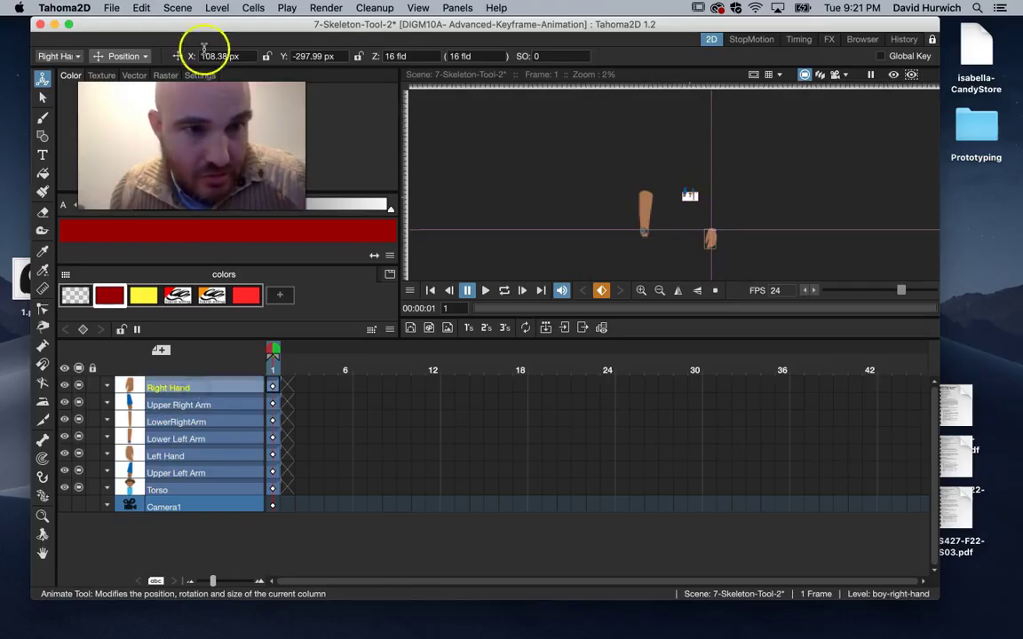
left_click(122, 89)
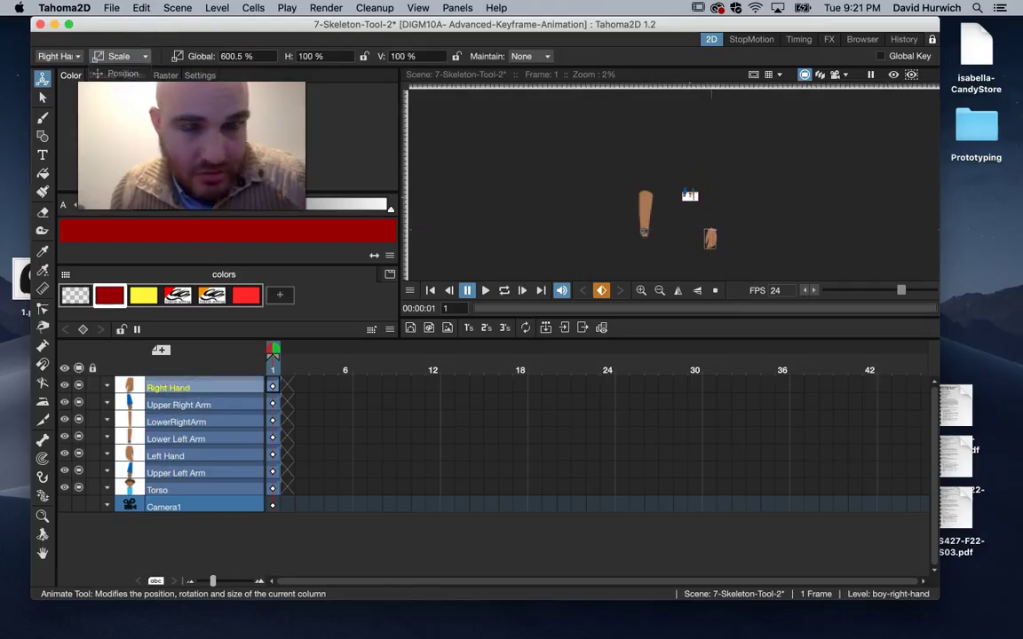
left_click(710, 240)
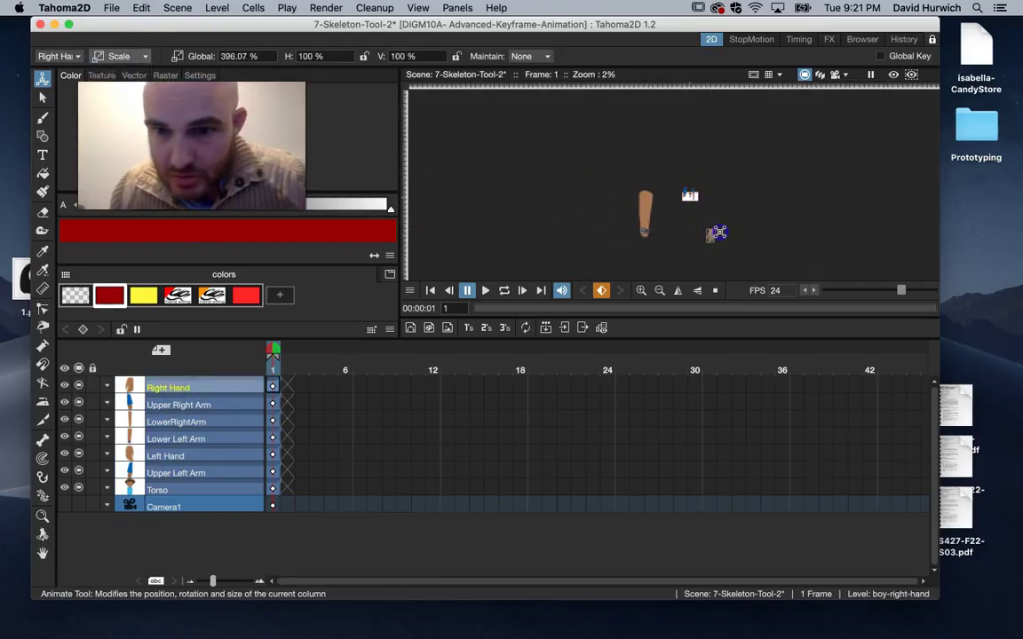
Step: Move Right Hand to the end of the lower right arm, at about X -8 px, Y -108 px
left_click(119, 77)
scroll(560, 164, "up", 1)
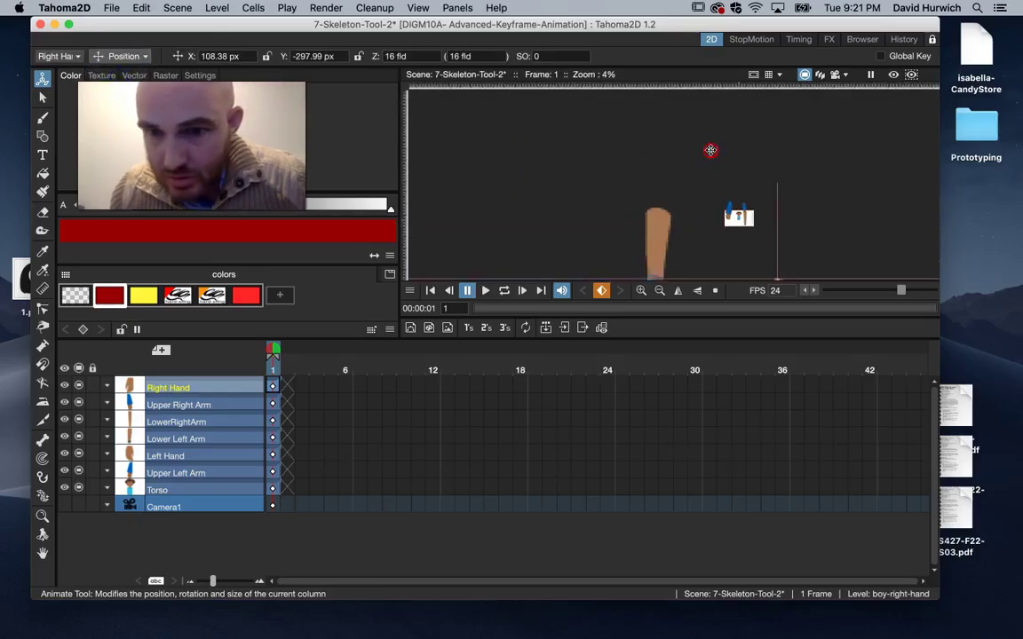
left_click_drag(710, 151, 604, 52)
scroll(653, 128, "up", 1)
left_click_drag(653, 128, 648, 192)
scroll(616, 132, "up", 1)
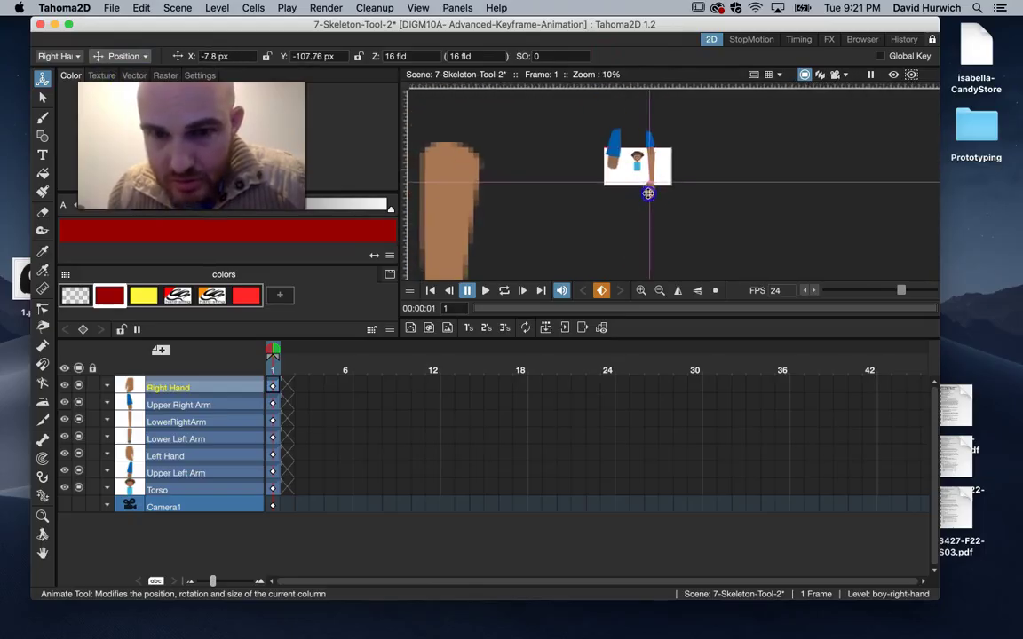
Step: Scale the oversized Lower Left Arm down to a global scale of about 142%
left_click(174, 437)
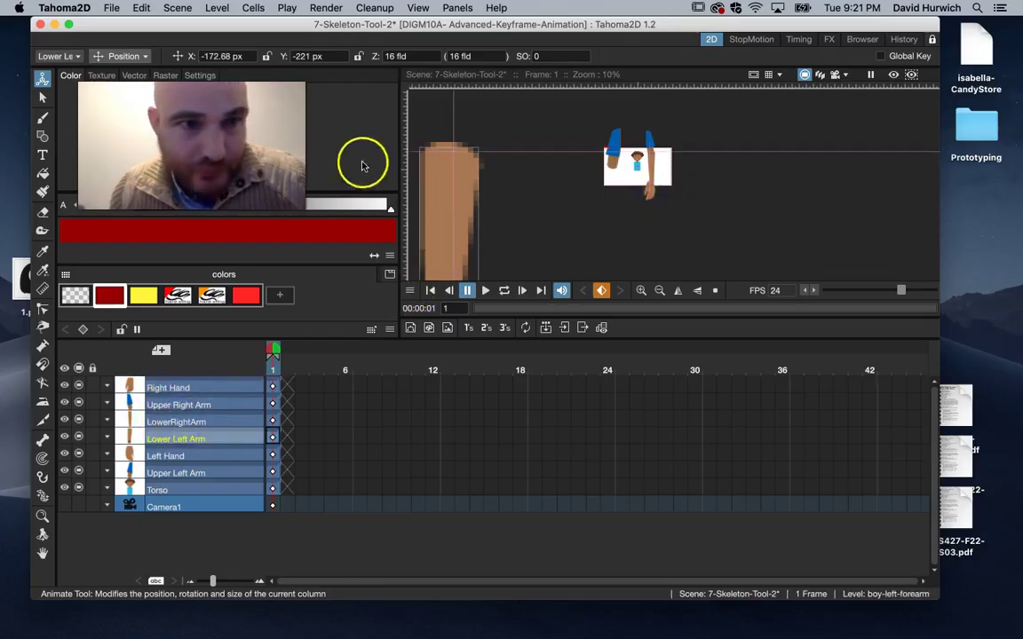
left_click(136, 57)
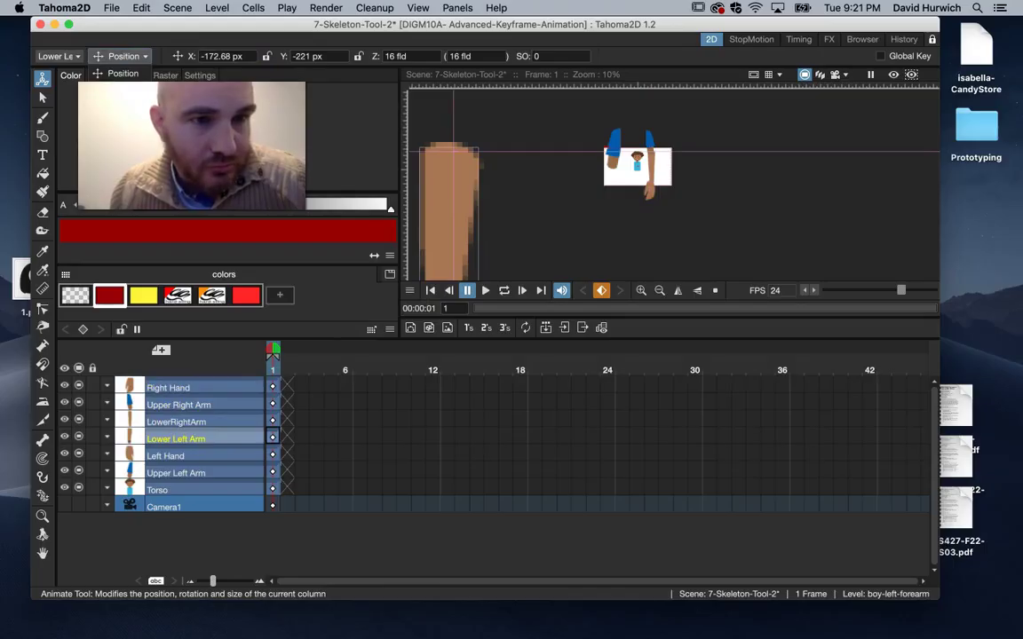
left_click(120, 108)
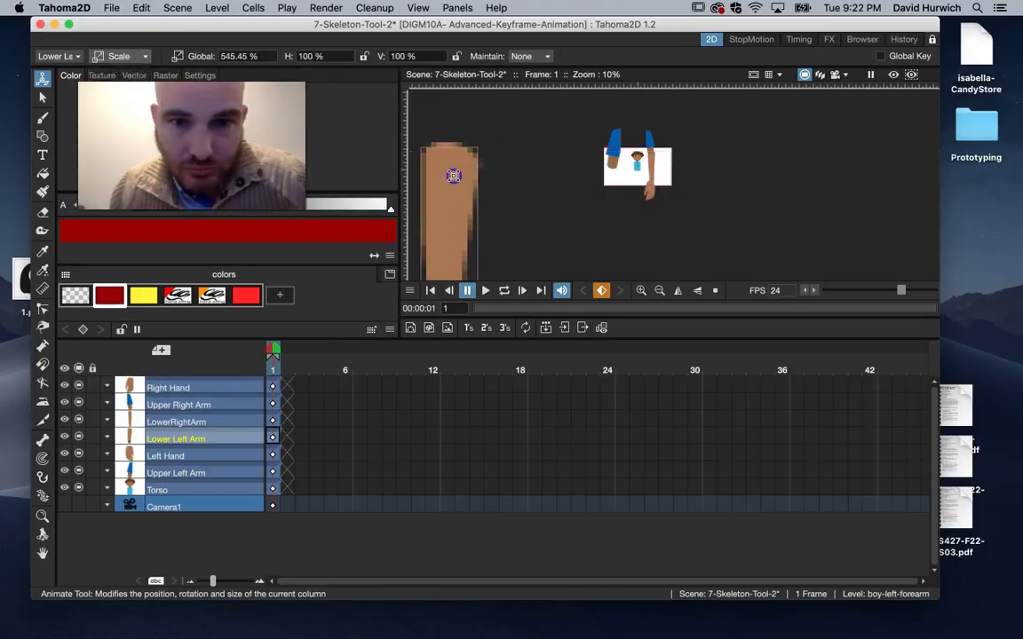
mouse_move(467, 164)
left_mouse_down()
mouse_move(475, 160)
mouse_move(459, 176)
mouse_move(491, 150)
mouse_move(459, 178)
mouse_move(484, 144)
mouse_move(459, 174)
mouse_move(471, 152)
mouse_move(456, 165)
mouse_move(457, 201)
mouse_move(461, 184)
left_mouse_up()
scroll(464, 166, "down", 1)
scroll(465, 166, "down", 1)
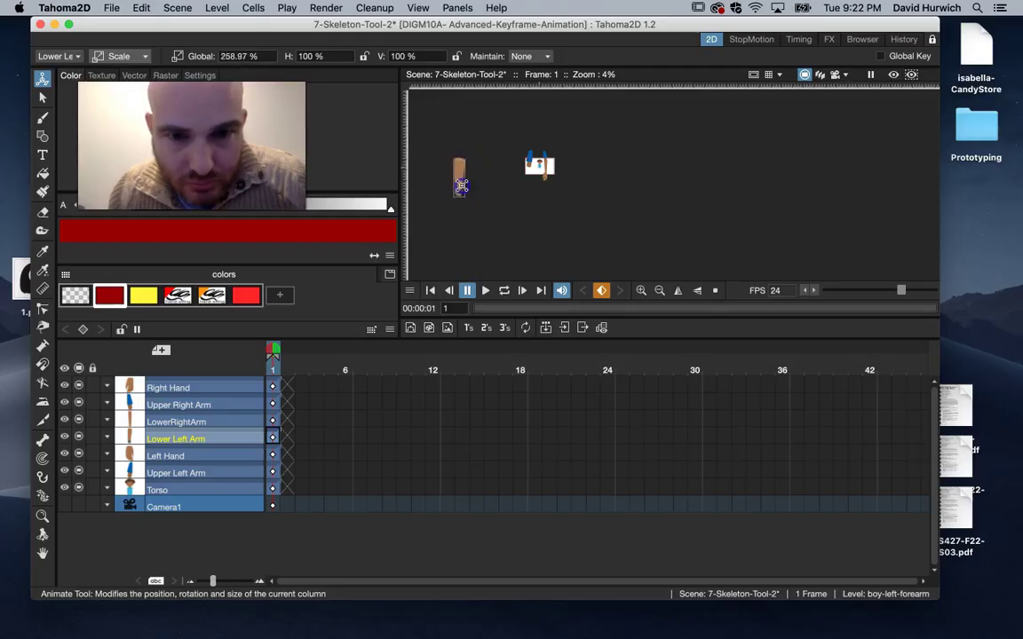
left_click_drag(151, 439, 199, 391)
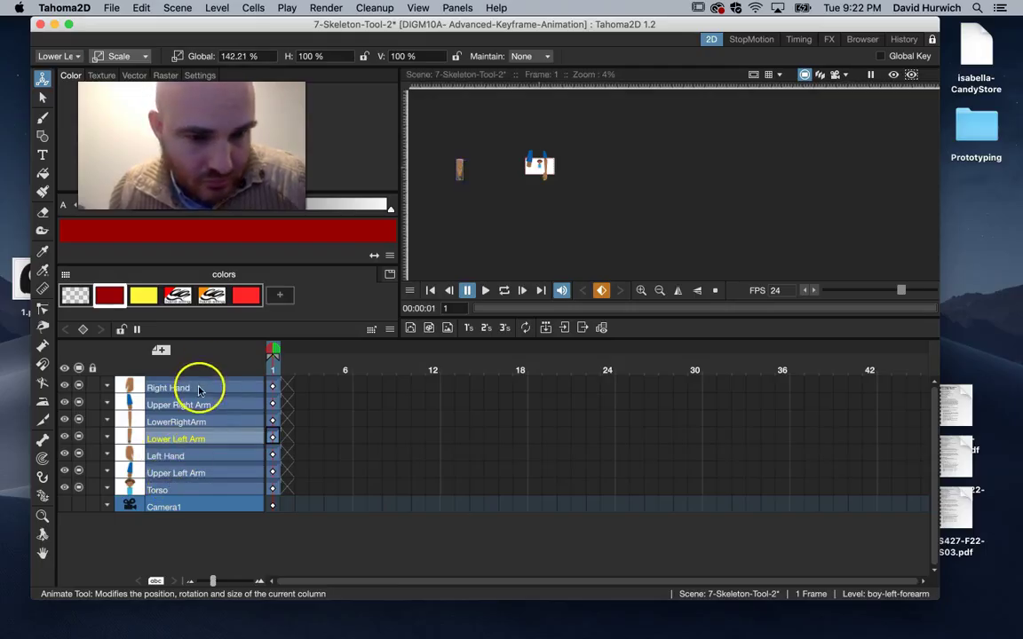
Step: Scale Left Hand down to about 159% globally and move it to the lower left arm's wrist, at about X 6 px, Y -91 px
left_click(185, 450)
scroll(456, 175, "down", 4)
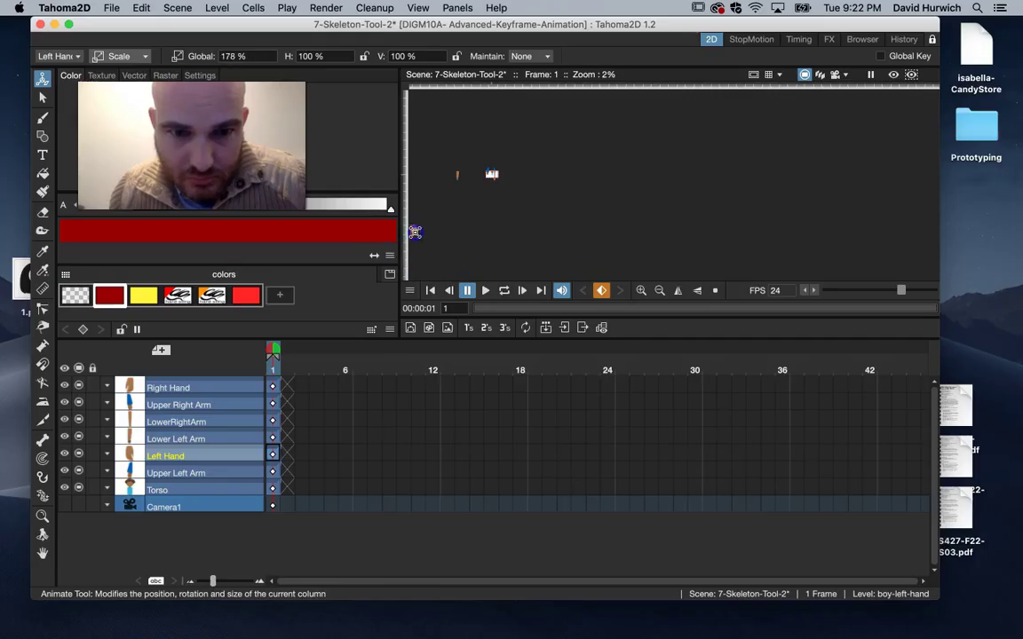
left_click(120, 56)
left_click(124, 68)
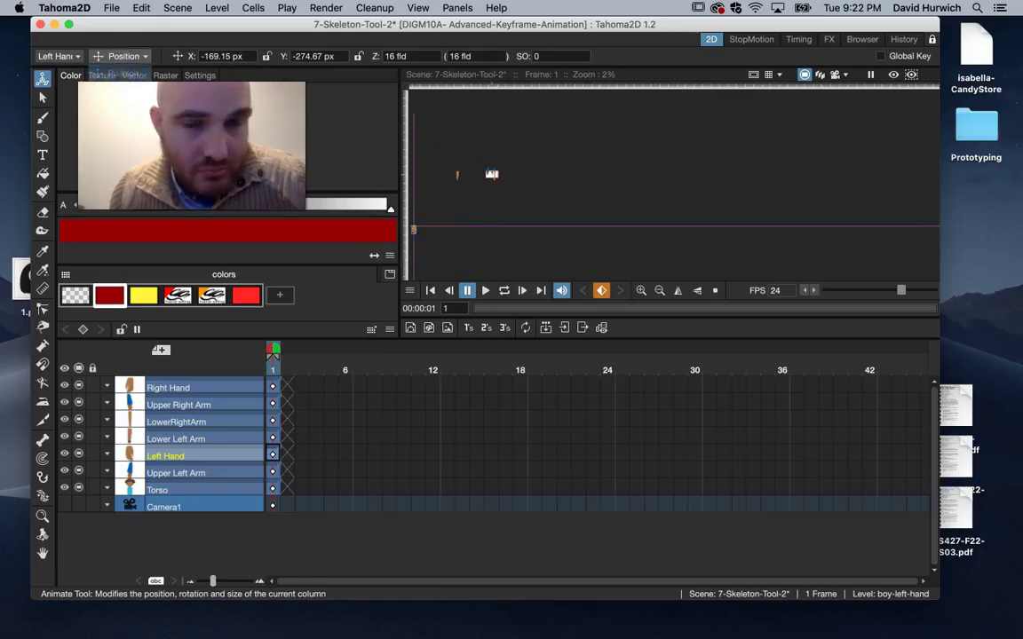
left_click_drag(417, 233, 457, 186)
scroll(458, 186, "up", 2)
scroll(457, 185, "up", 3)
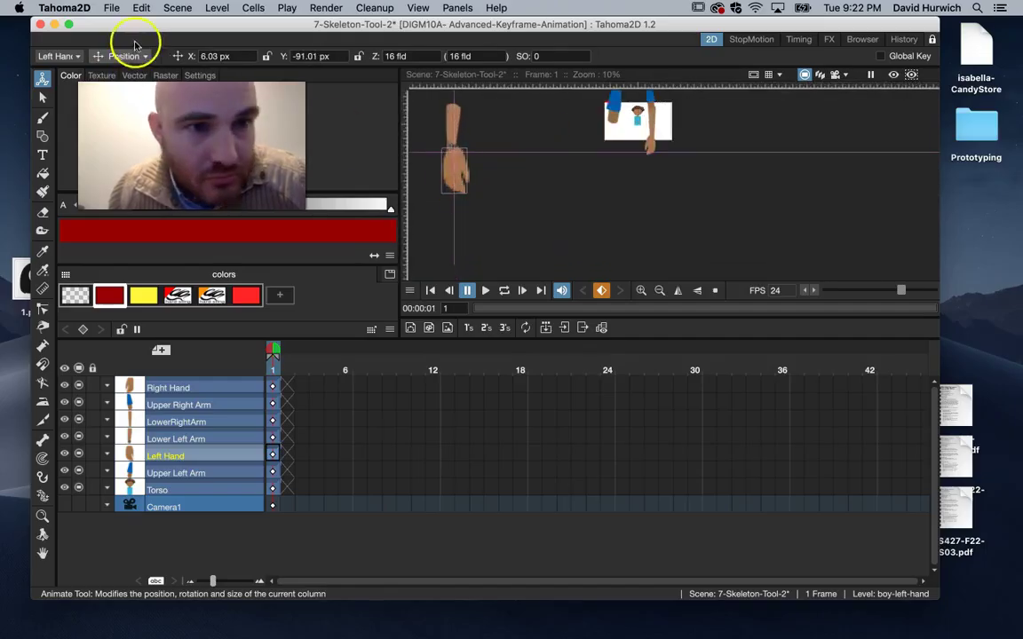
Step: Shrink Left Hand slightly more and realign it with the wrist at about X 4 px, Y -90 px
left_click(119, 107)
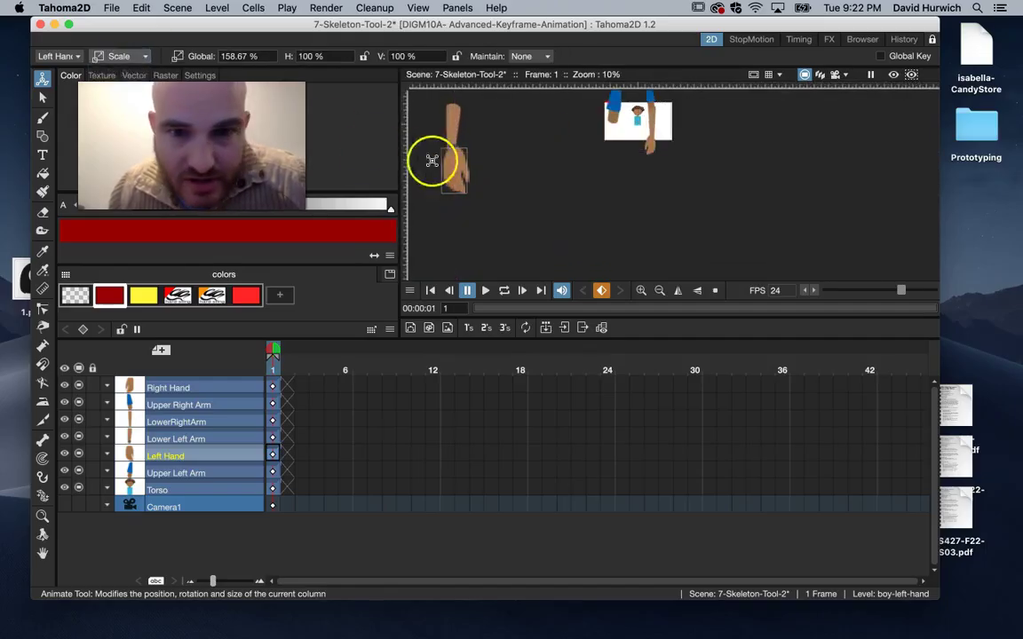
left_click(118, 59)
left_click(119, 75)
left_click(452, 168)
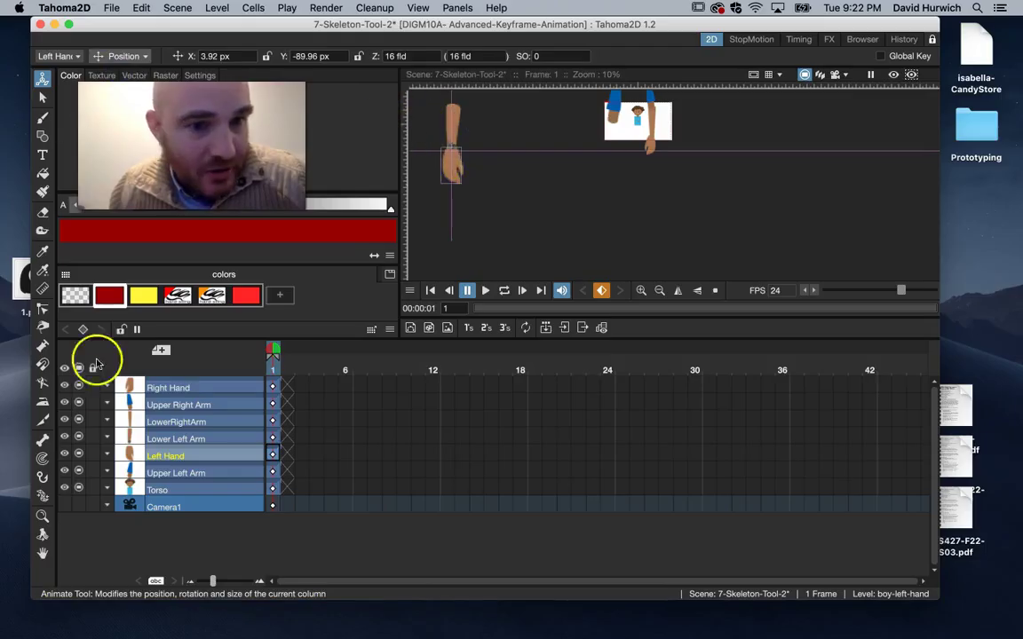
Step: Move Lower Left Arm under the upper left arm, at about X -4 px, Y -234 px, and scale it down to about 94% globally
left_click(178, 437)
left_click_drag(453, 124, 614, 136)
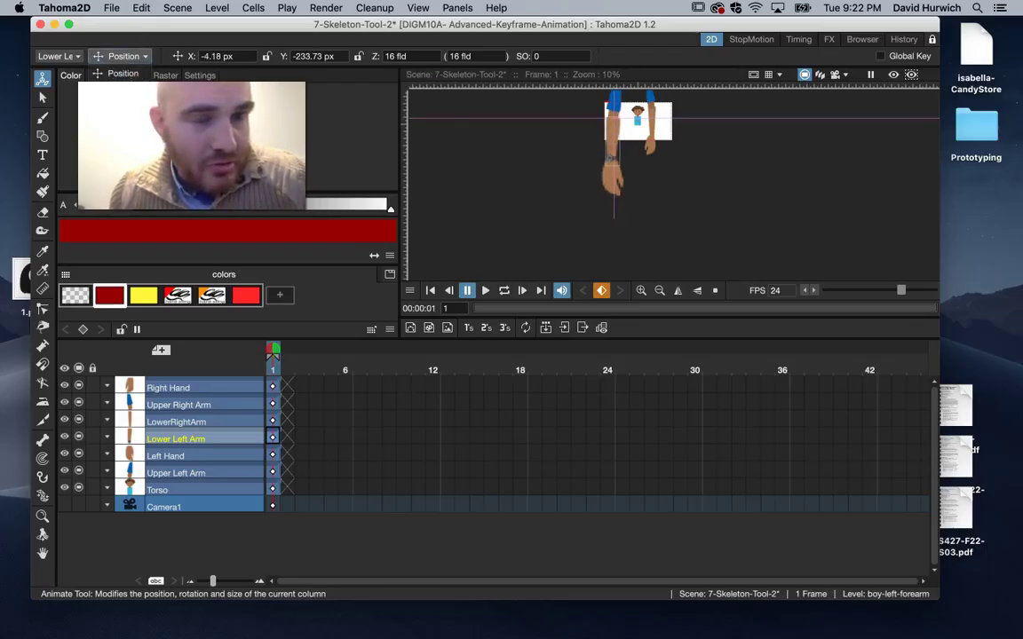
left_click(122, 107)
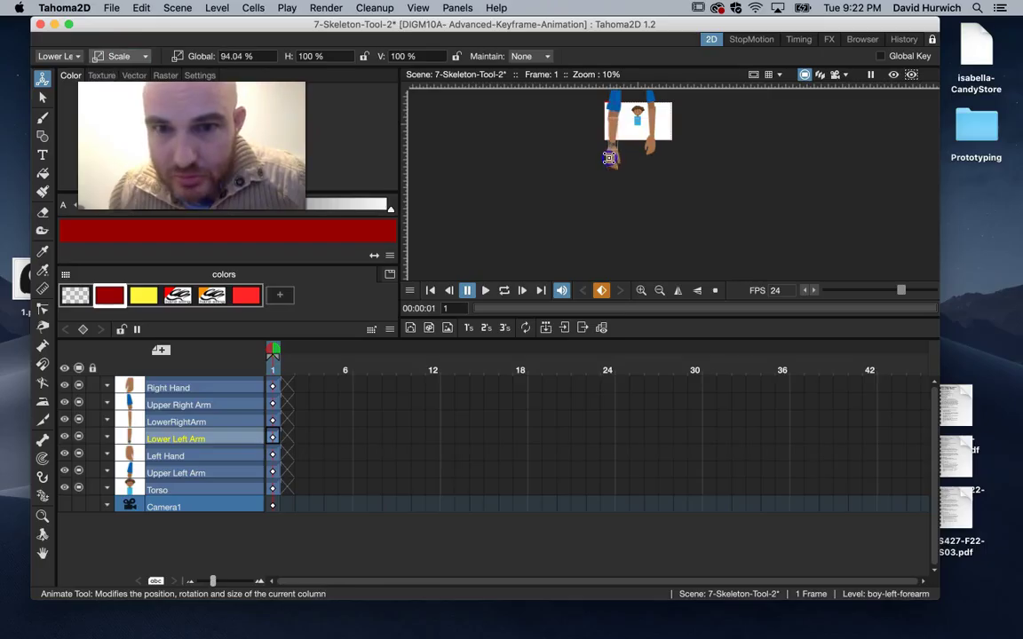
Step: Scale Upper Right Arm with its attached parts down to a global scale of about 212%
left_click(177, 405)
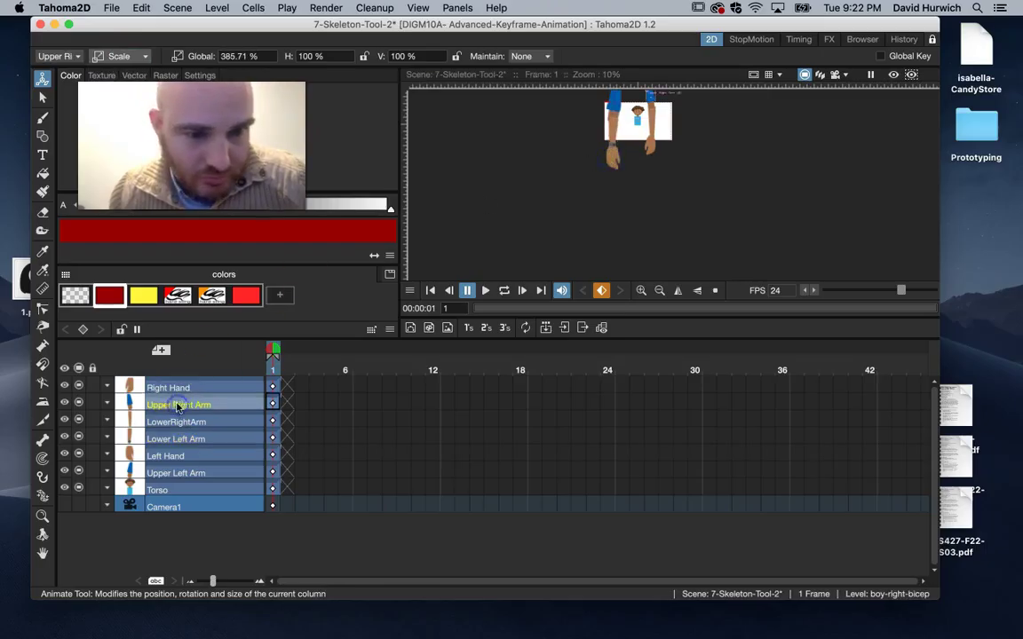
left_click_drag(627, 154, 661, 109)
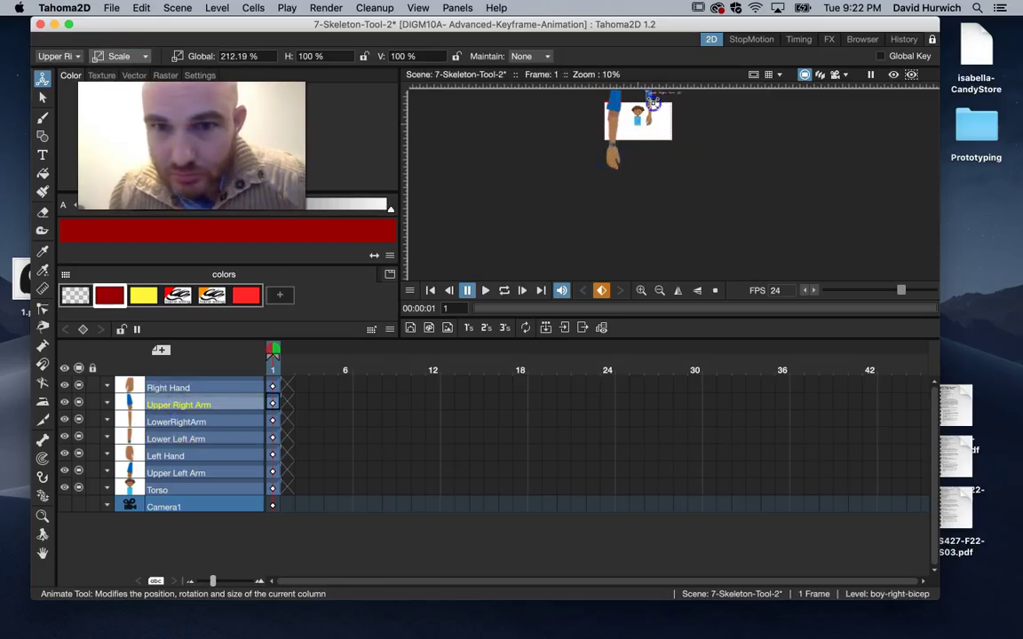
Step: Scale Upper Left Arm down to about 207% globally and move it onto the torso's shoulder, at about X -52 px, Y -111 px
left_click(169, 473)
left_click_drag(663, 151, 611, 150)
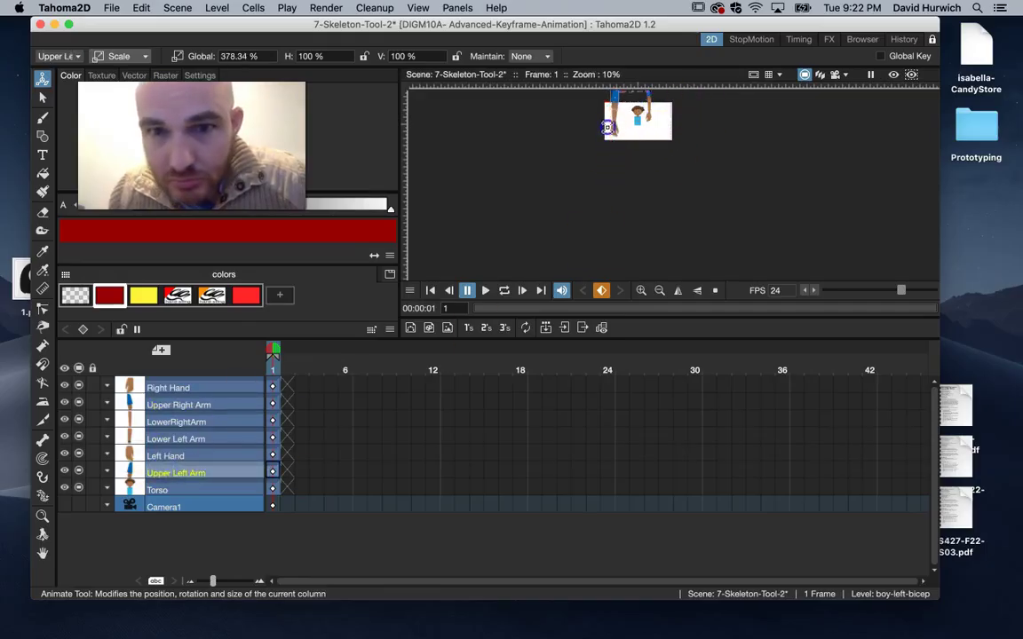
scroll(607, 127, "up", 1)
scroll(620, 116, "up", 1)
left_click_drag(653, 123, 560, 140)
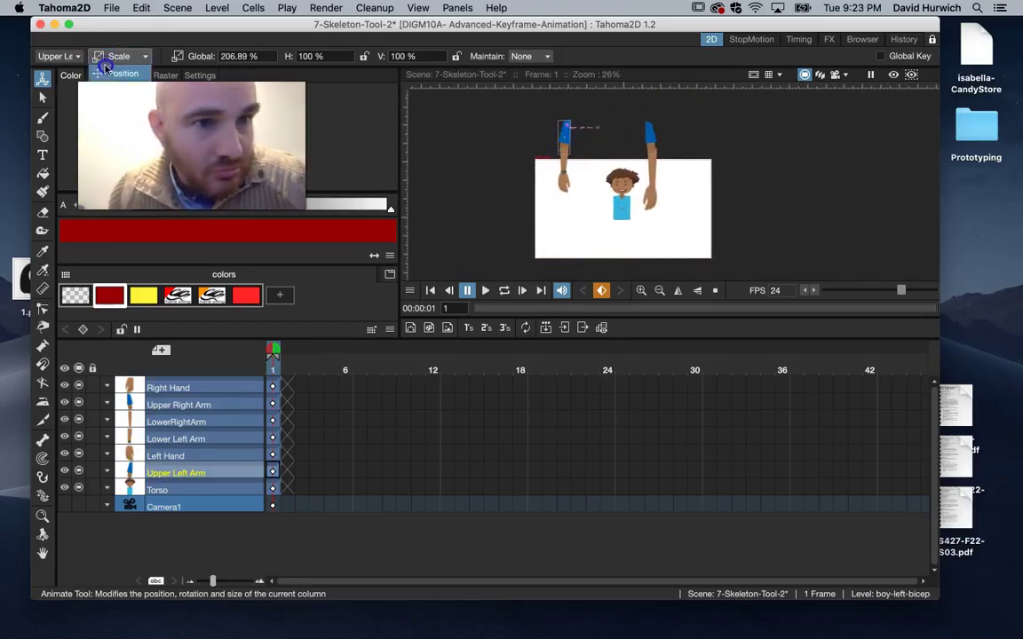
left_click(120, 73)
left_click_drag(541, 160, 605, 220)
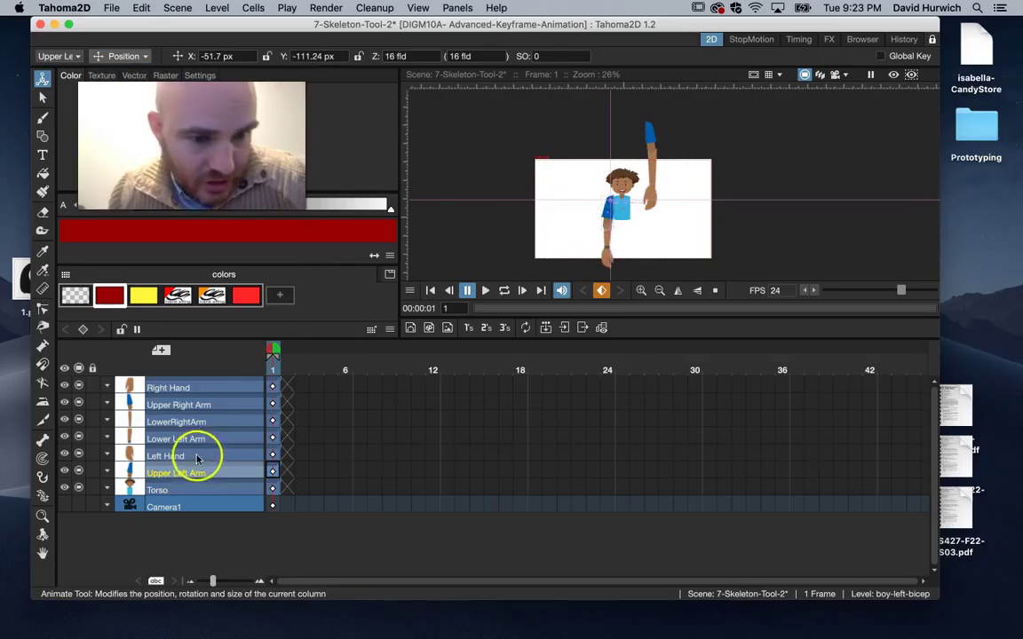
Step: Scale Upper Right Arm down and move it onto the torso's other shoulder, at about X 65 px, Y -97 px
left_click(197, 404)
left_click(121, 56)
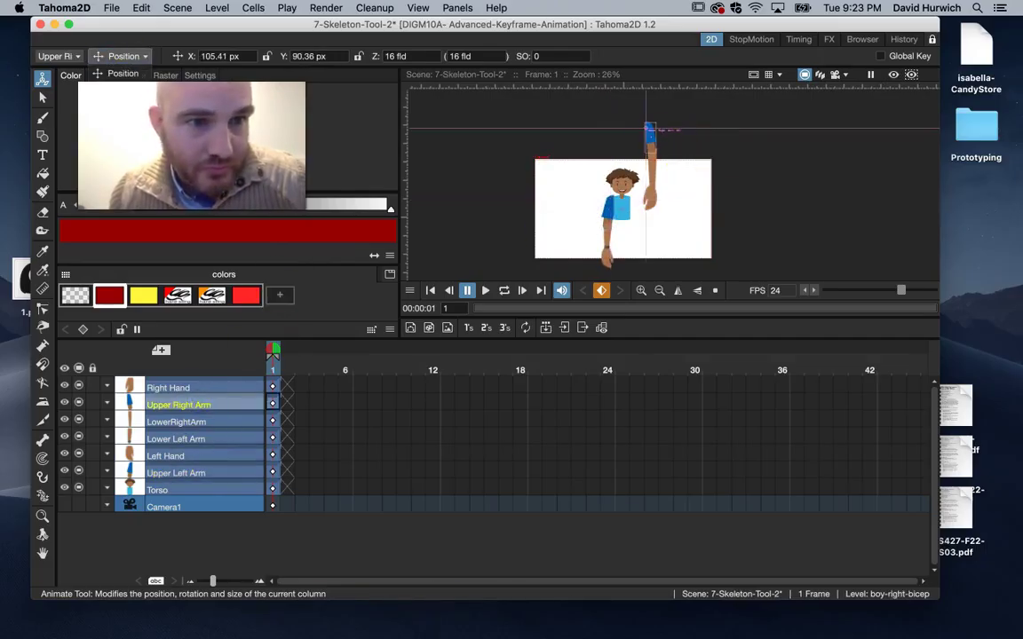
left_click(122, 102)
left_click_drag(653, 171, 647, 179)
left_click(102, 74)
left_click_drag(636, 210, 636, 217)
scroll(636, 217, "up", 3)
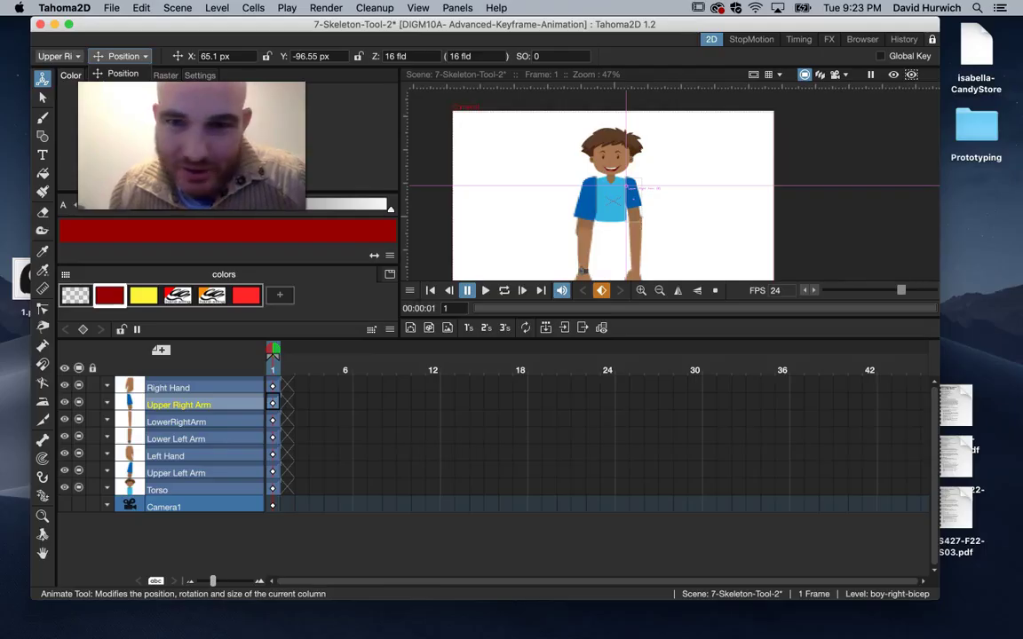
Step: Scale both arms down to fit the torso, Upper Right Arm to about 122% and Upper Left Arm to about 155% globally
left_click(122, 106)
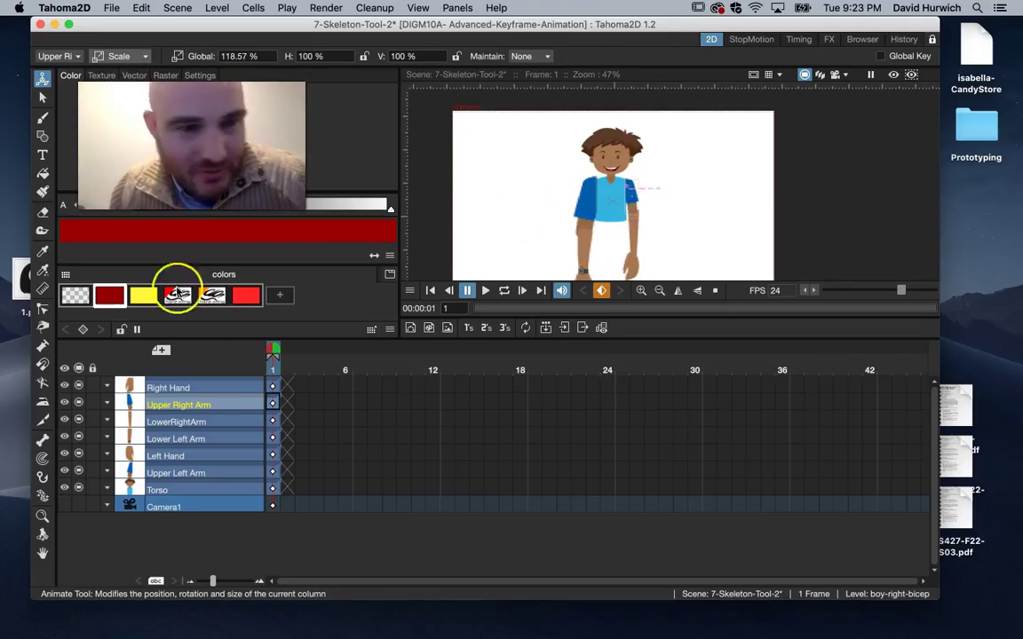
left_click(184, 470)
left_click_drag(584, 227, 587, 217)
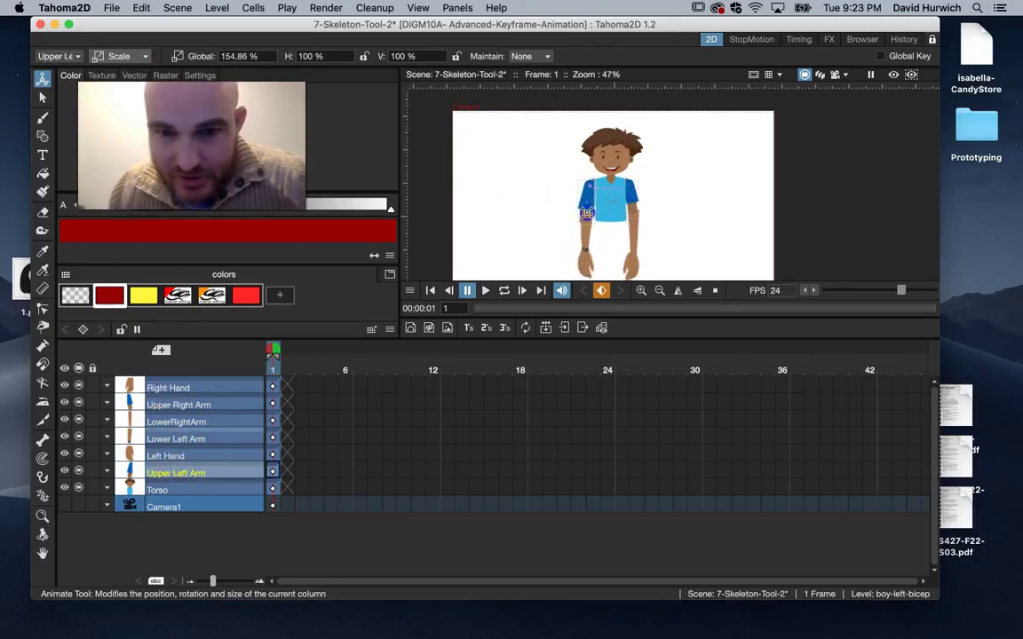
left_click(200, 404)
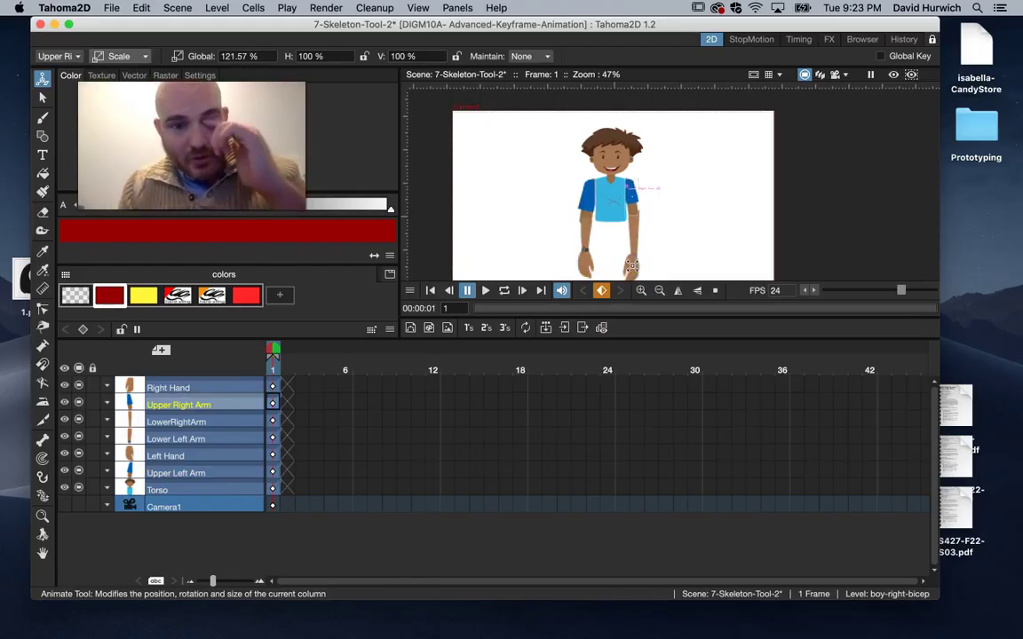
Step: Pose the right and left arms outward on frame 1 with the Skeleton Tool in Inverse Kinematics mode, starting from the Torso level
left_click(155, 486)
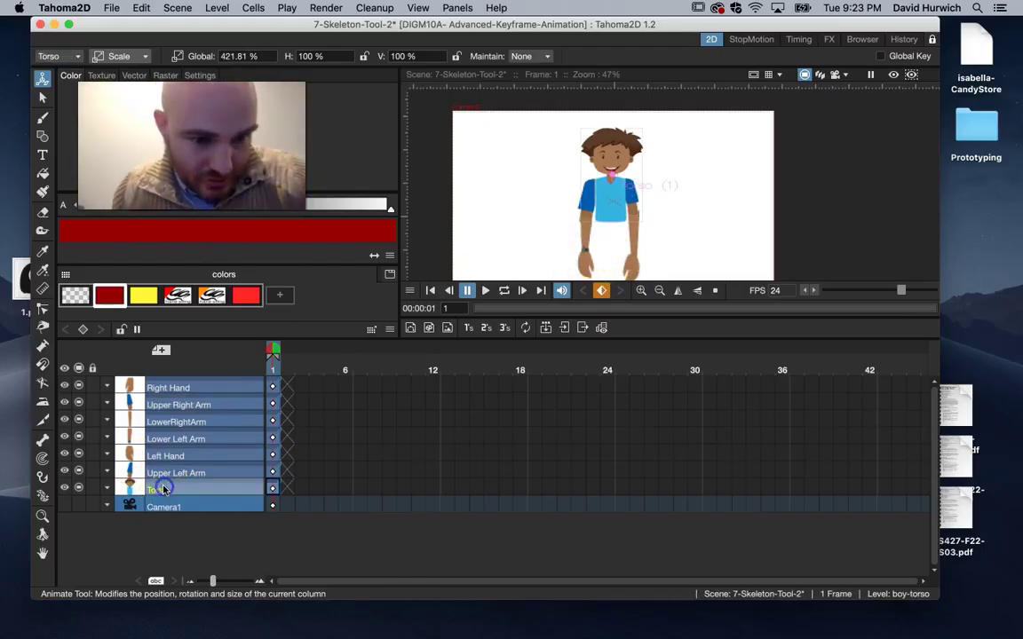
left_click(42, 442)
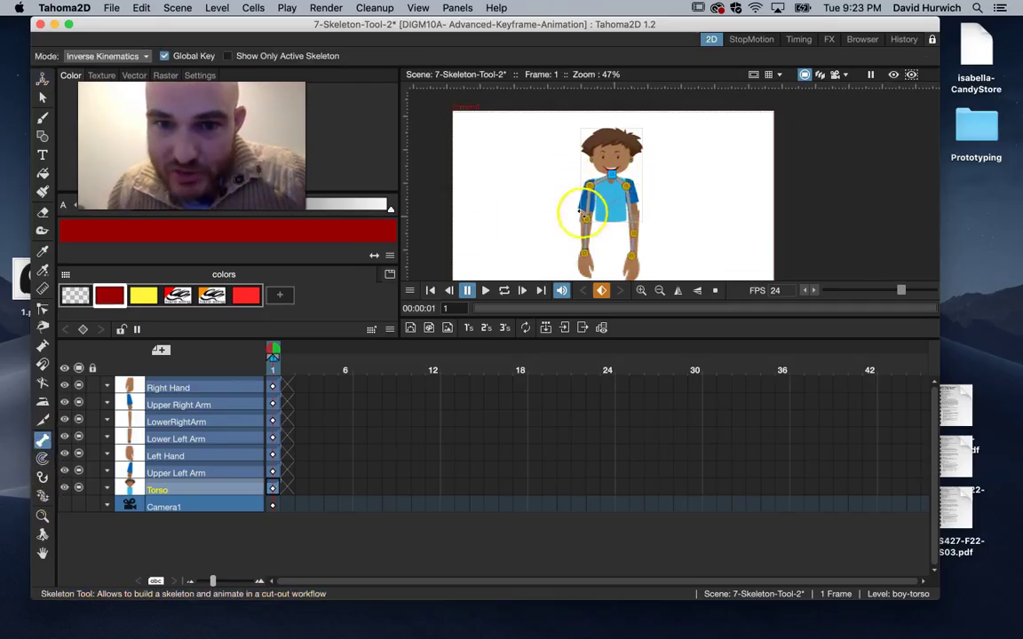
left_click(635, 218)
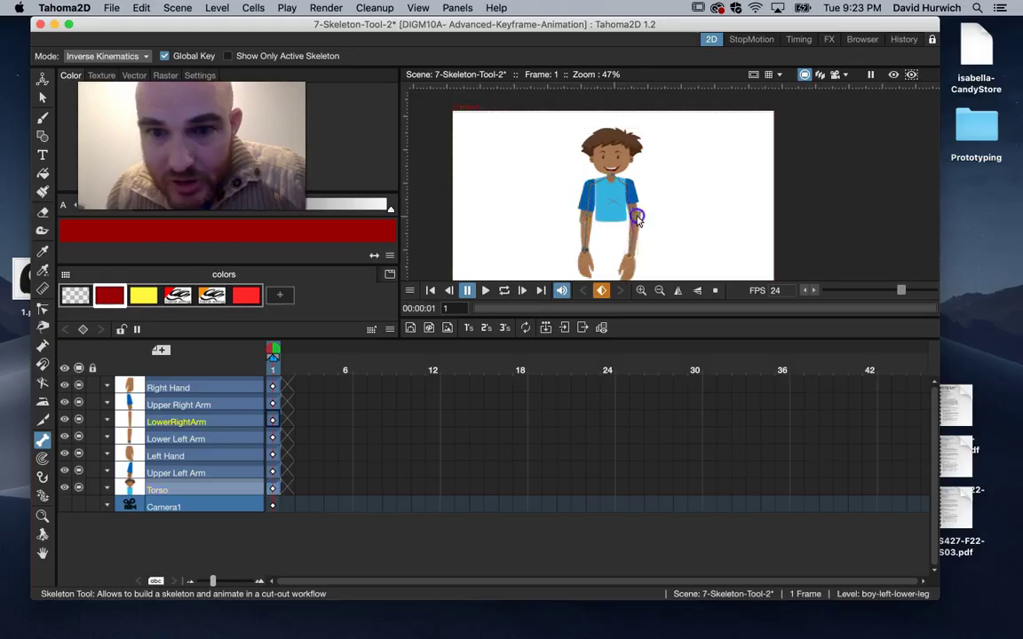
left_click_drag(649, 214, 583, 249)
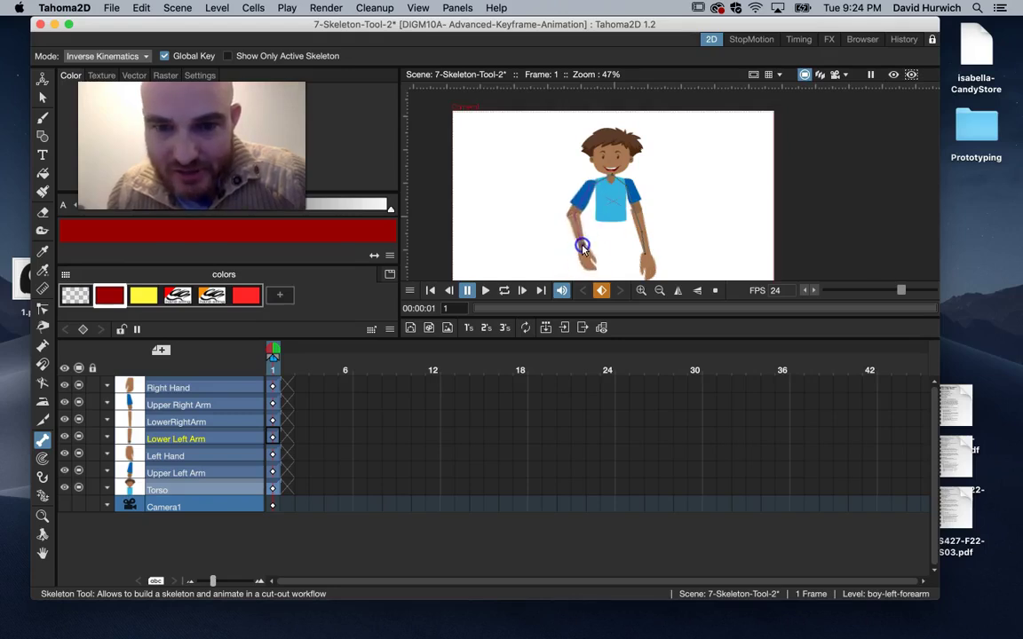
left_click(321, 457)
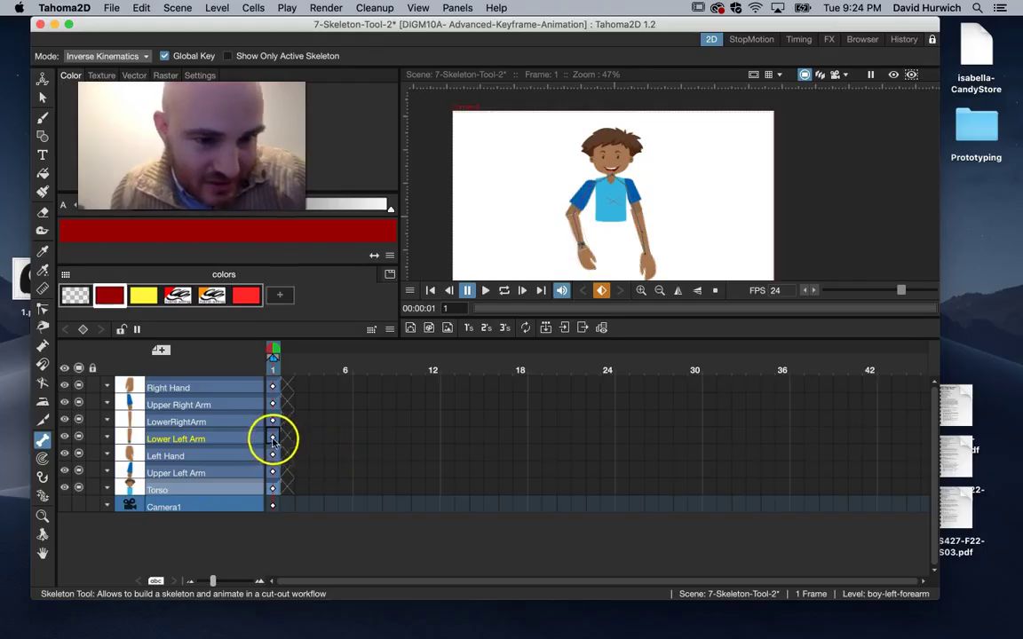
left_click(272, 439)
left_click(273, 370)
left_click(225, 392)
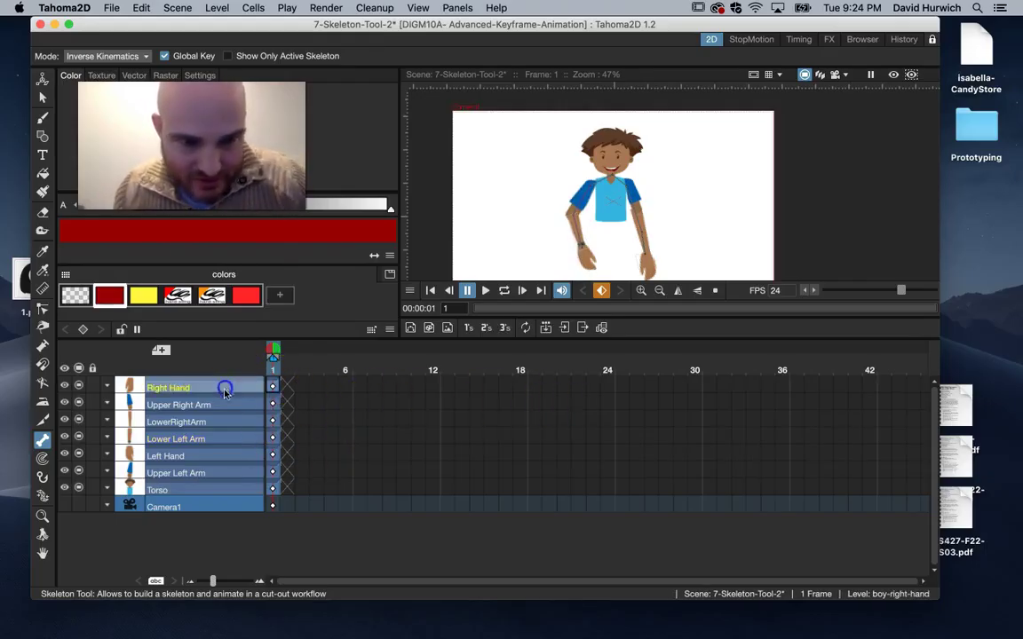
left_click(213, 487)
Step: Extend the Right Hand and Upper Right Arm levels to frame 30 by filling in their empty cells
left_click(679, 392)
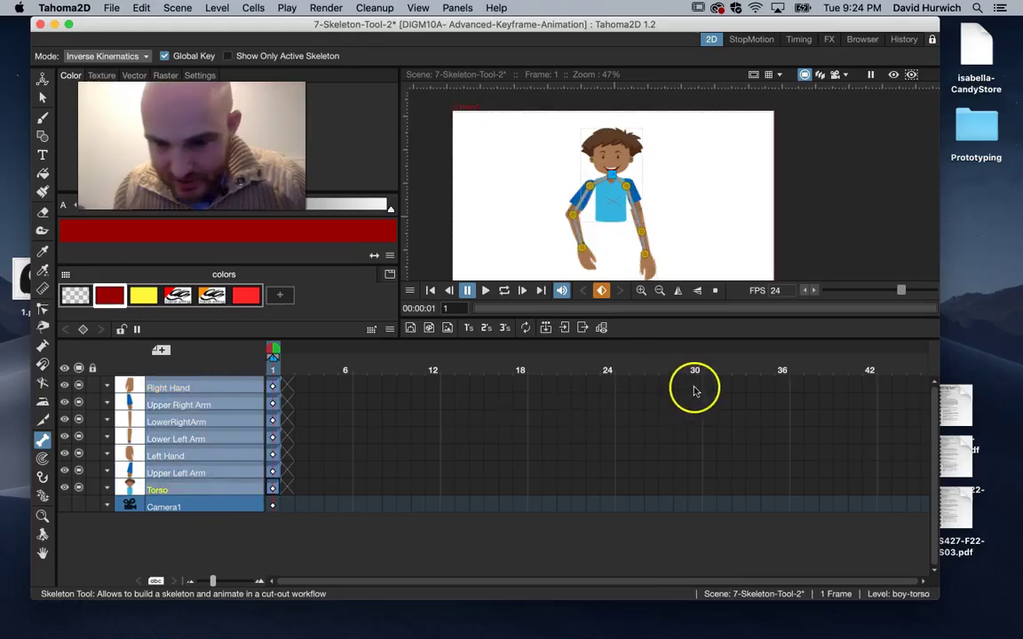
left_click(695, 388)
right_click(696, 388)
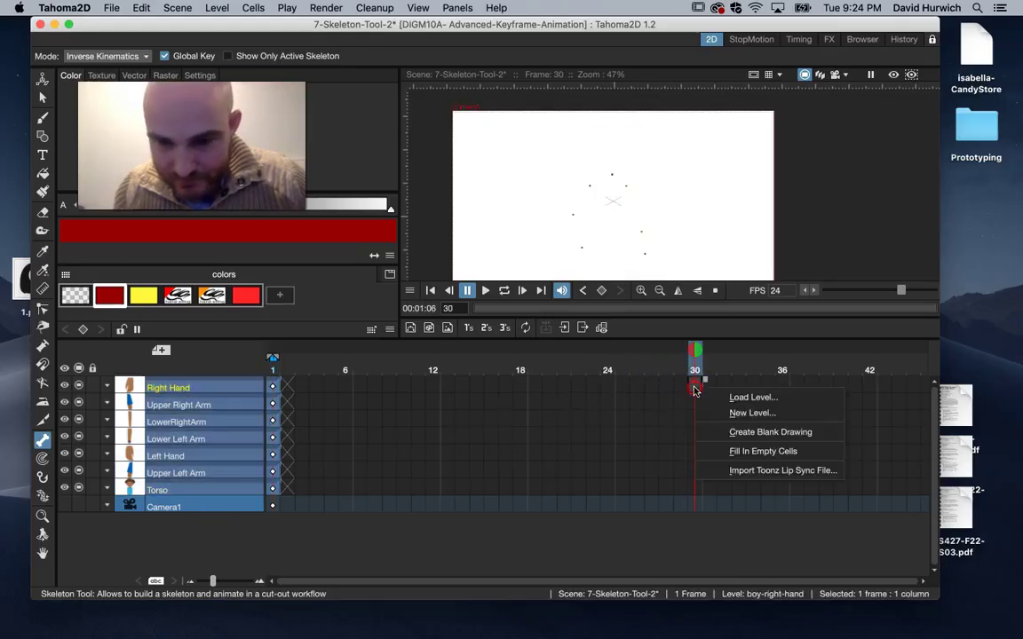
left_click(739, 450)
left_click(695, 405)
right_click(695, 405)
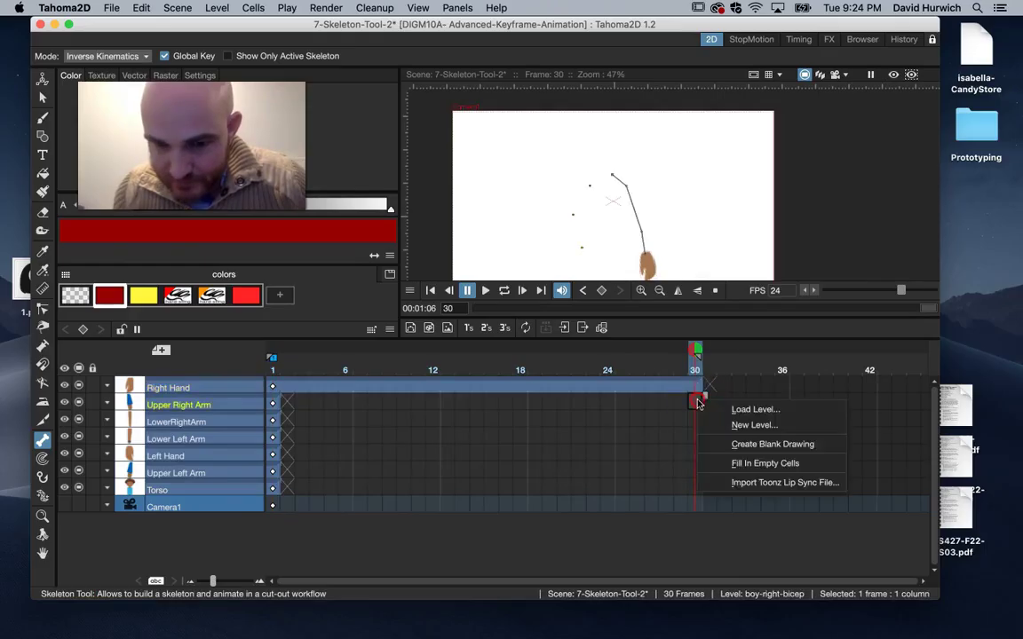
left_click(737, 460)
Step: Fill in the empty cells up to frame 30 for all levels from LowerRightArm down to Torso at once
left_click(696, 421)
left_click(695, 484, "shift")
right_click(693, 424)
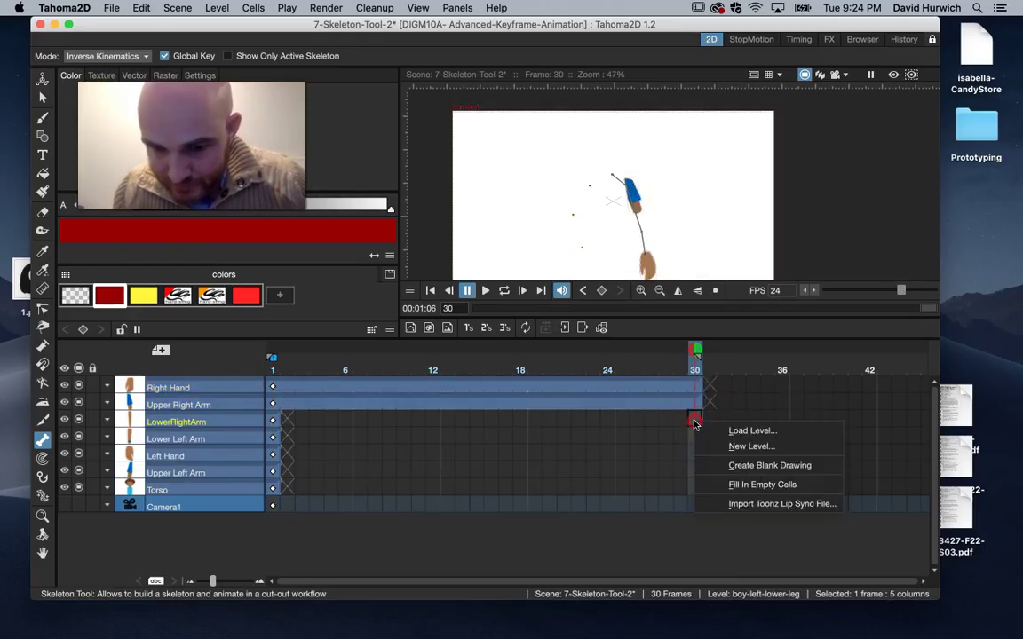
left_click(736, 484)
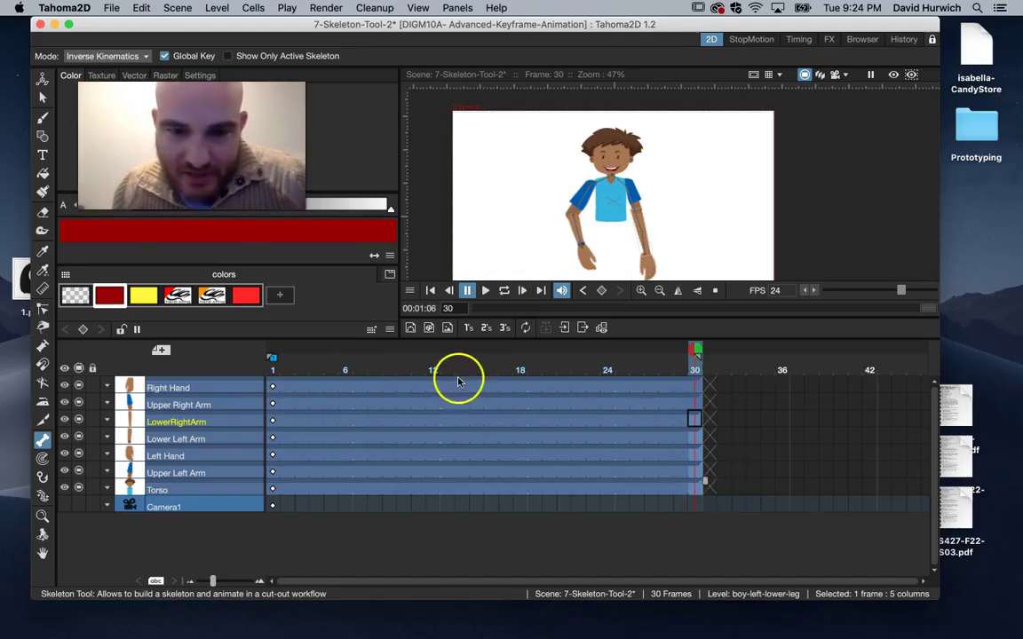
Step: Pose the left arm on frame 18 so the forearm bends up and the hand reaches the boy's mouth
left_click_drag(453, 373, 521, 373)
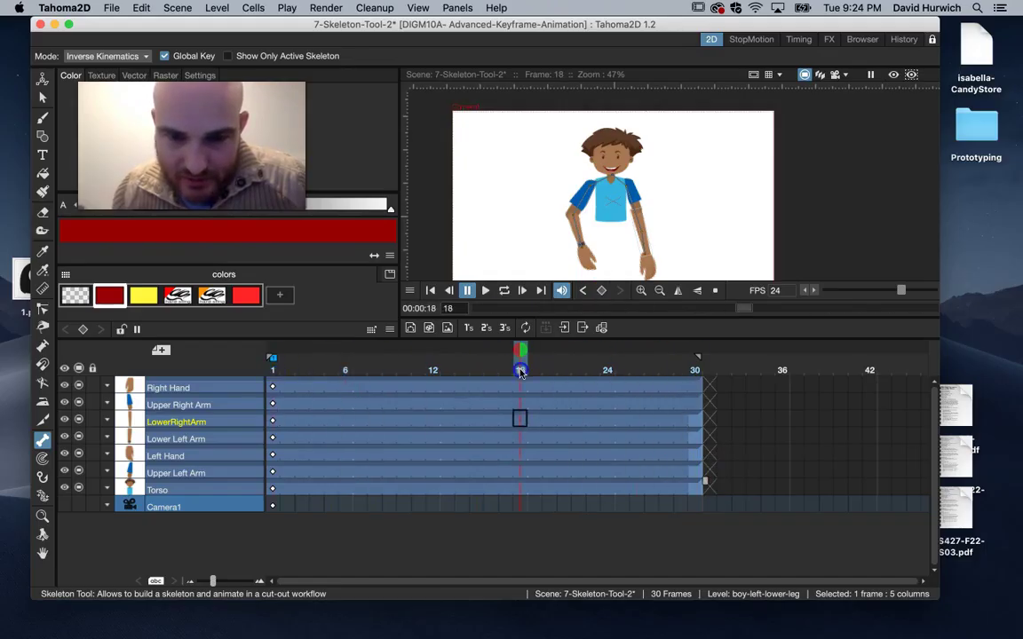
left_click(175, 456)
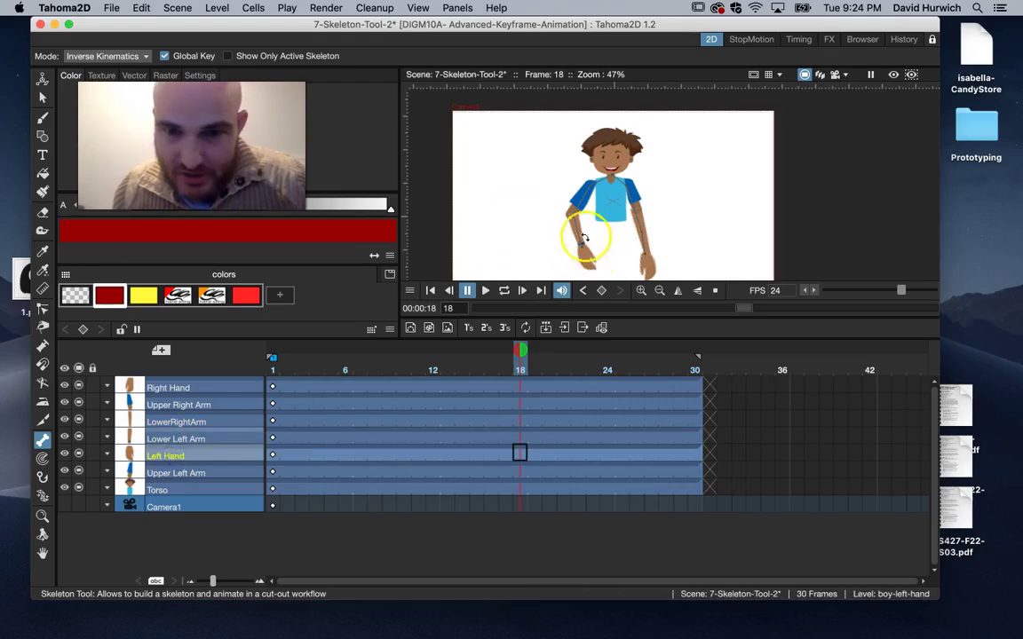
left_click_drag(576, 229, 594, 211)
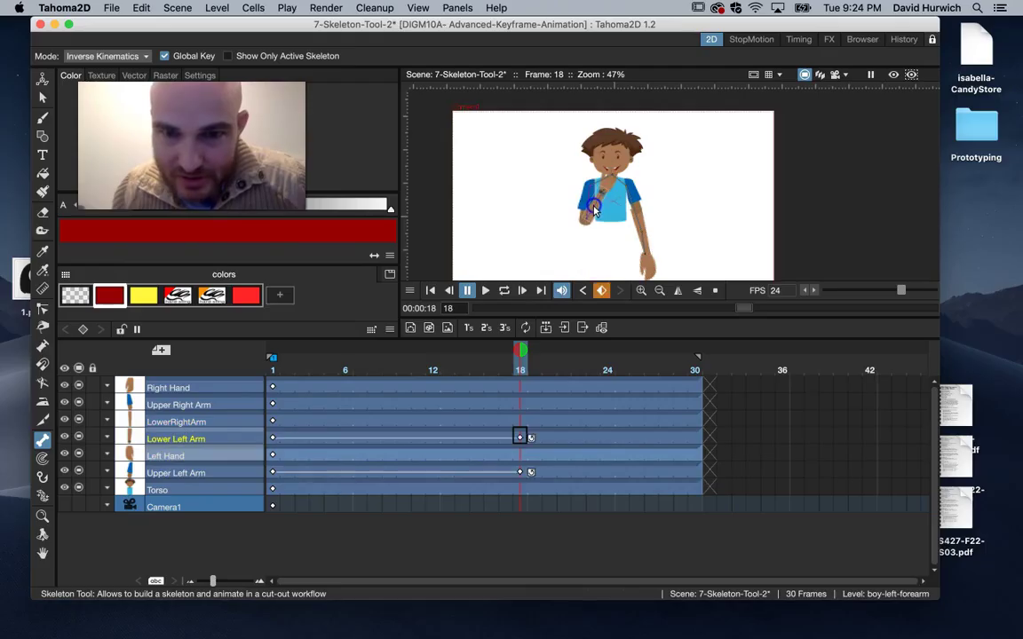
Step: Lower the left arm back down beside the torso on frame 30 and play the animation in a loop
left_click_drag(289, 369, 675, 372)
left_click(666, 242)
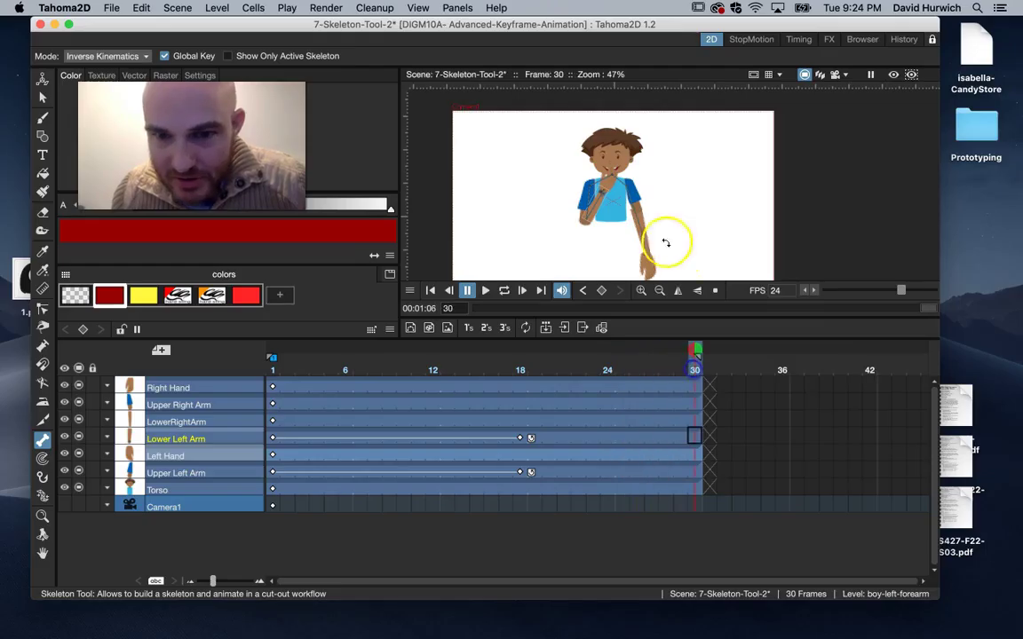
left_click_drag(599, 207, 585, 238)
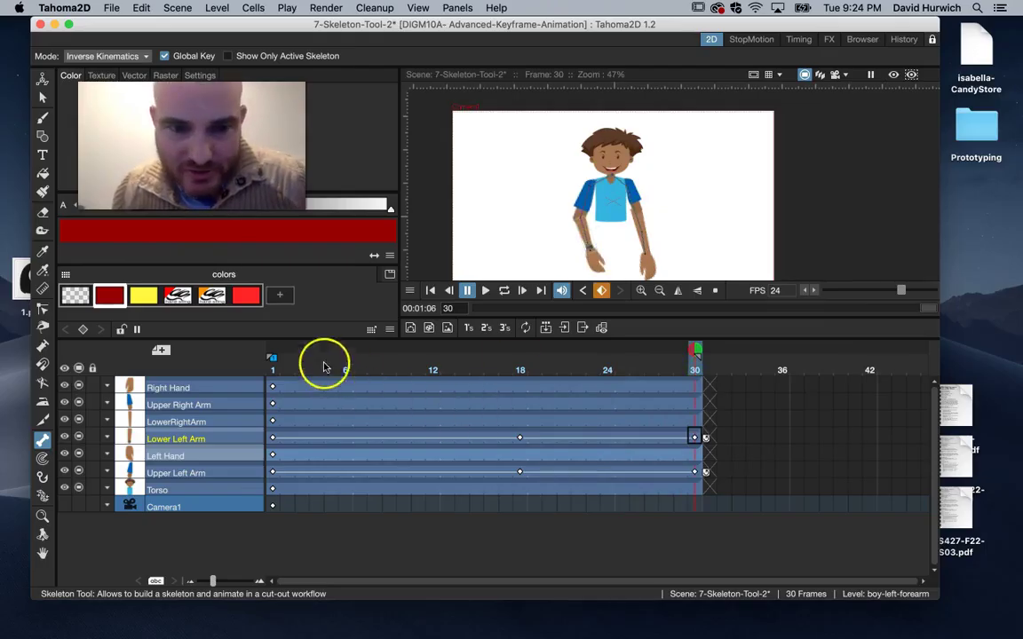
left_click(504, 292)
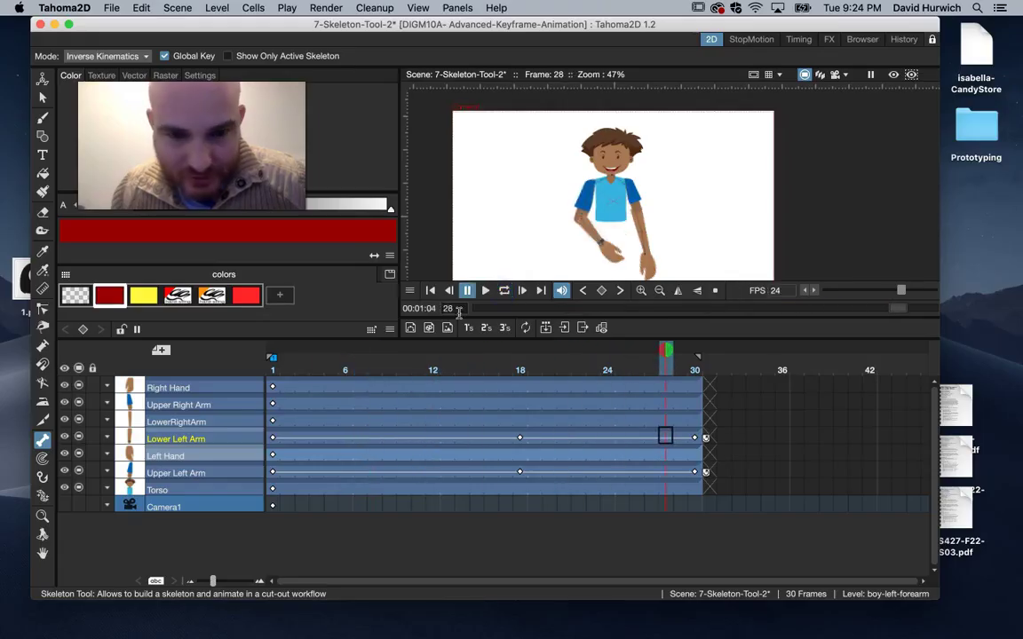
Step: Swing the right arm outward from the shoulder on frame 1 with the Skeleton Tool
left_click(272, 384)
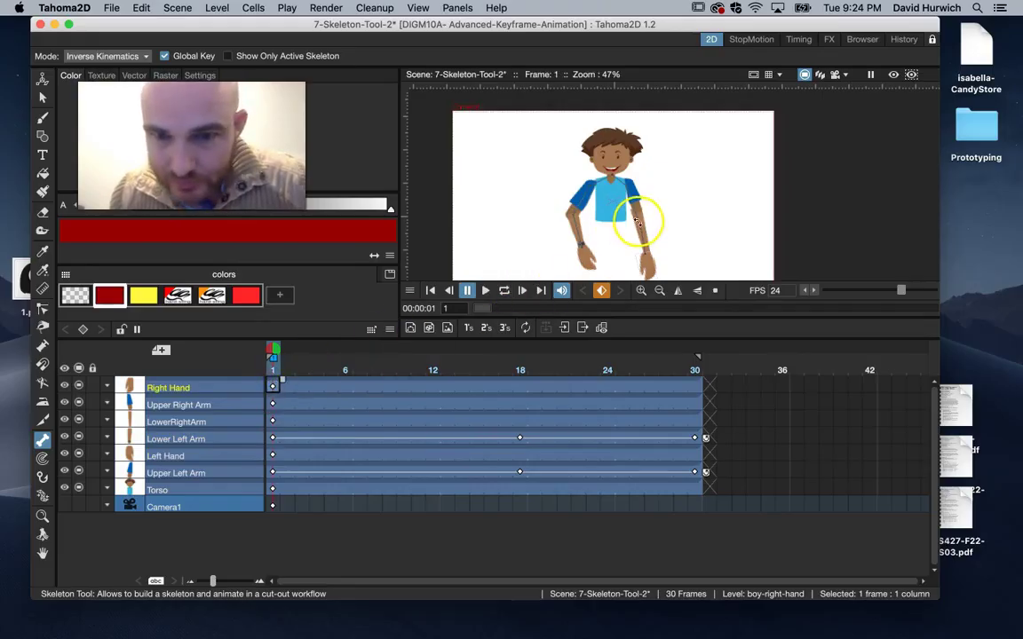
scroll(637, 218, "up", 4)
left_click_drag(633, 218, 678, 175)
left_click_drag(746, 217, 716, 234)
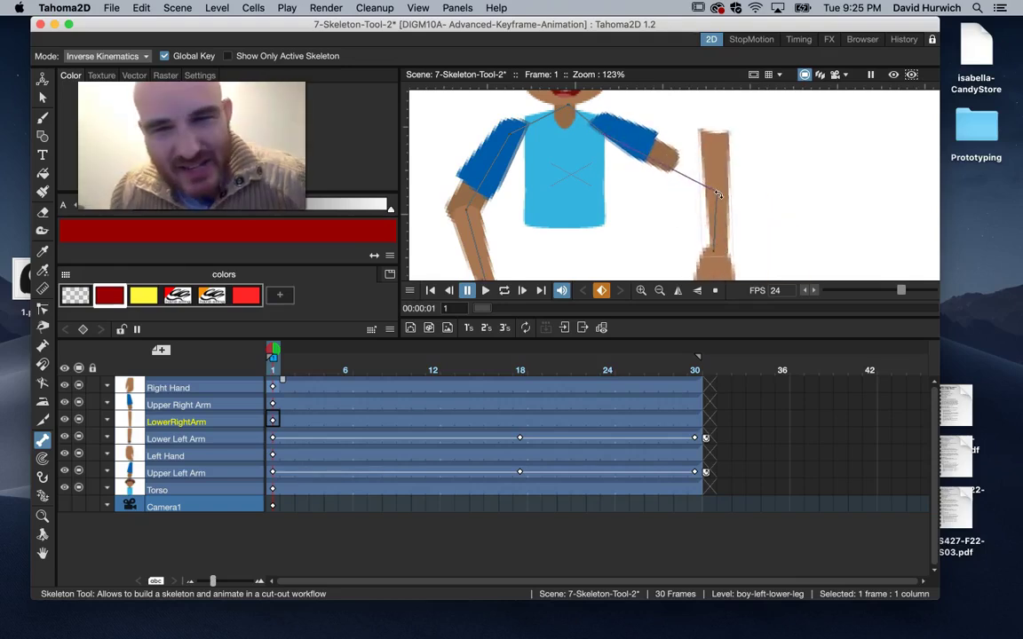
left_click(651, 233)
left_click(252, 434)
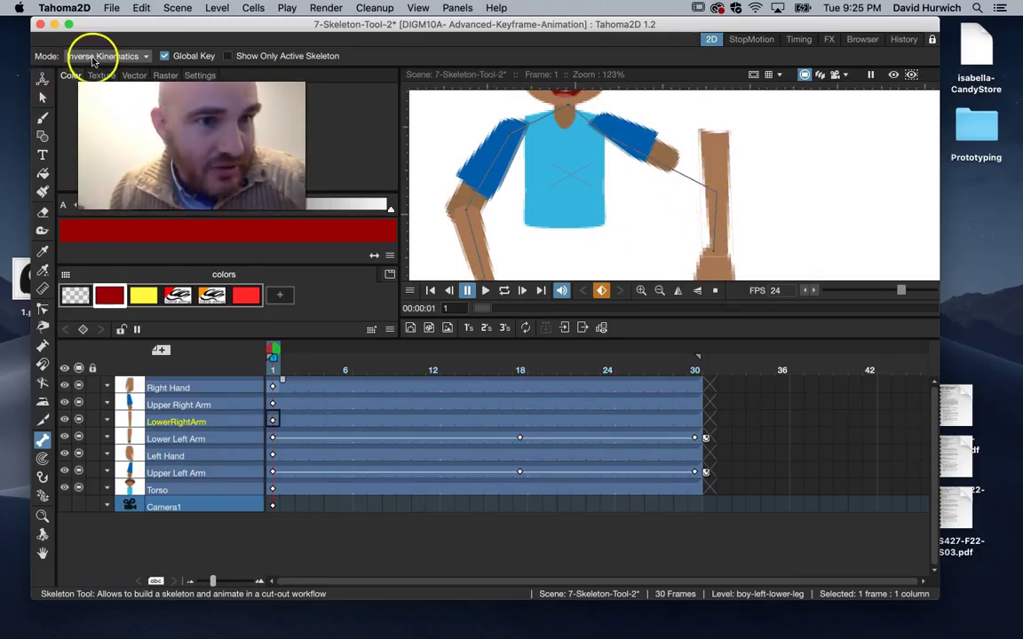
Step: Move LowerRightArm's center to its elbow end, about X -0.13, Y 19.38 px, and reposition it onto the upper arm at about X -17.51, Y -33.9 px
left_click(46, 80)
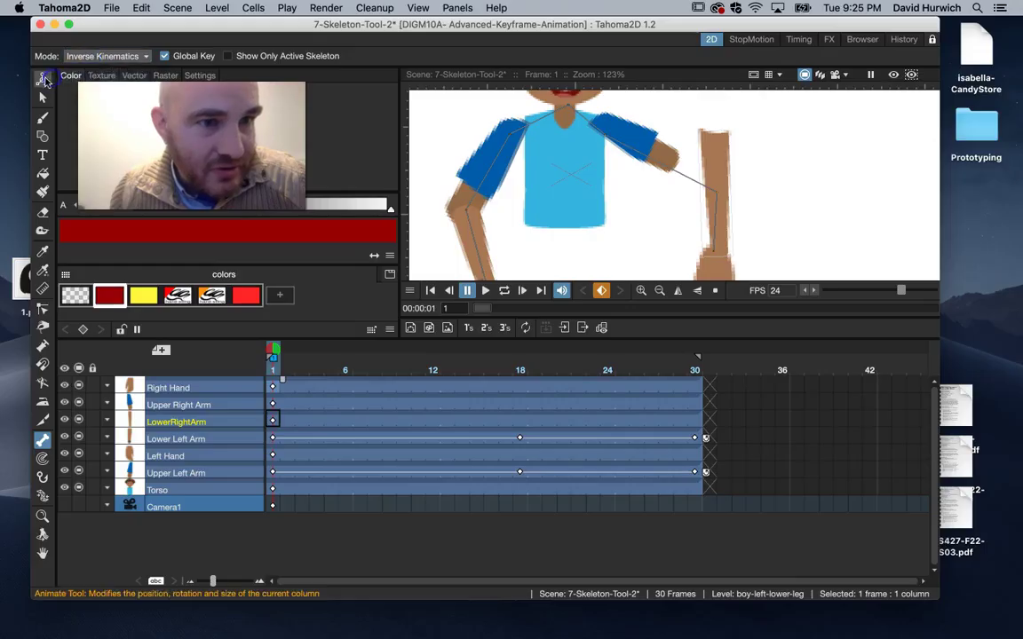
left_click(44, 81)
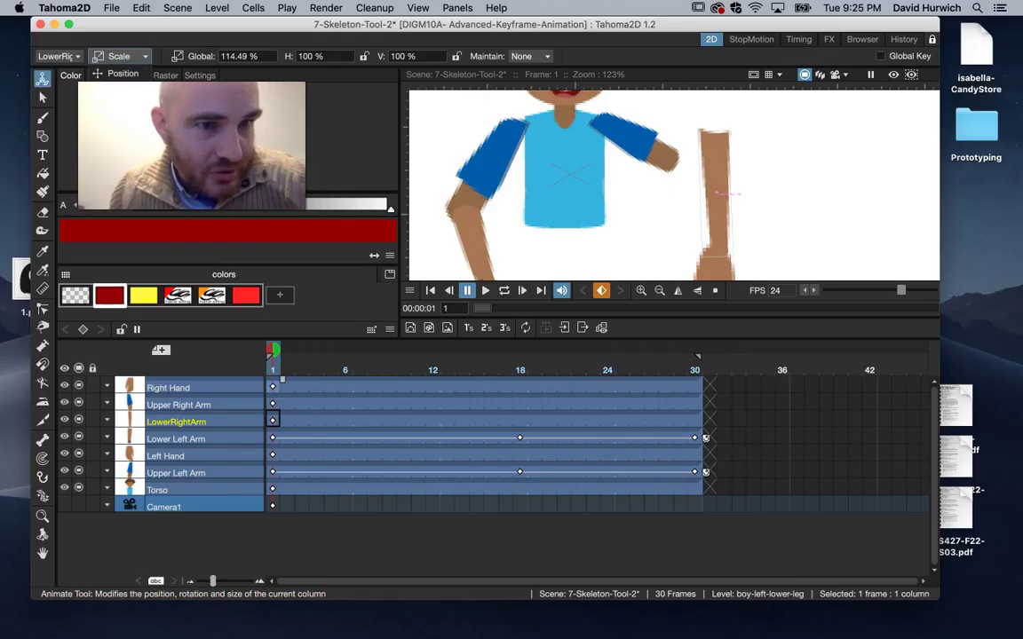
left_click(123, 140)
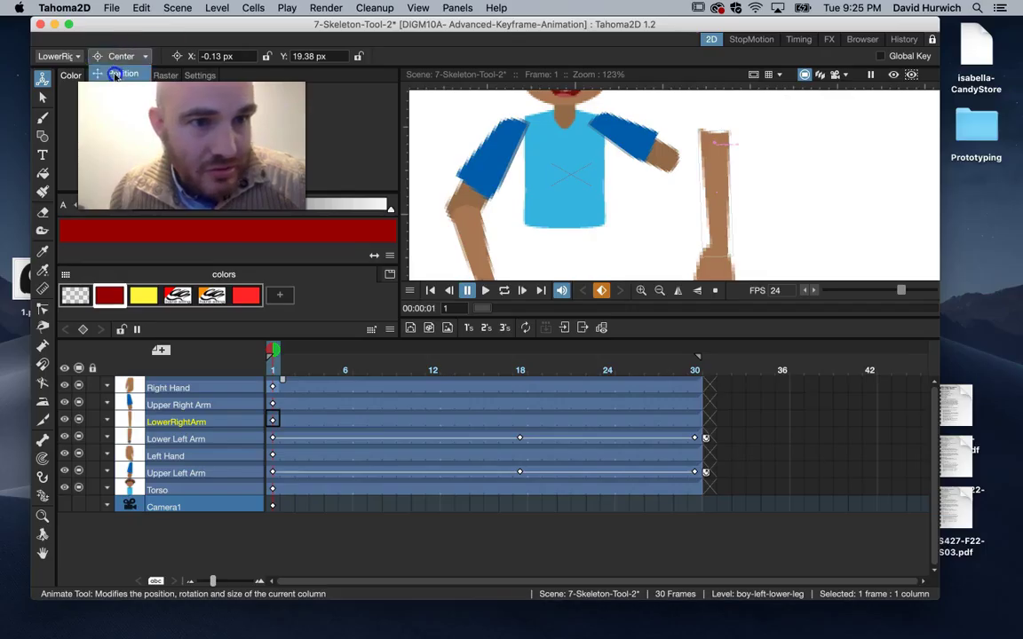
left_click(115, 75)
left_click_drag(716, 164, 679, 191)
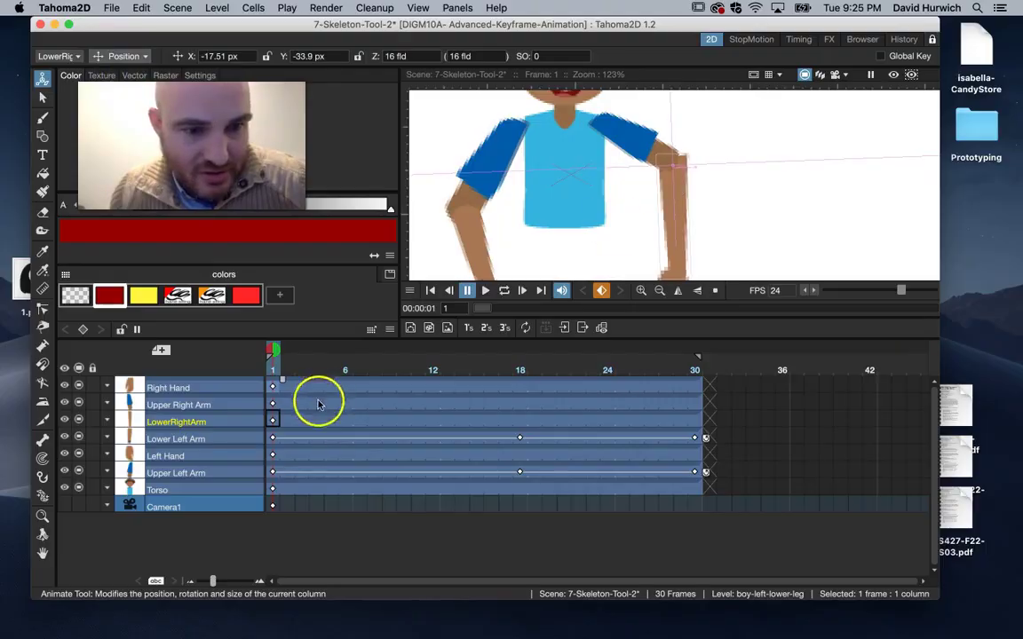
Step: Pose the right forearm upward on frame 1 with the Skeleton Tool so the hand is raised beside the head
left_click(273, 456)
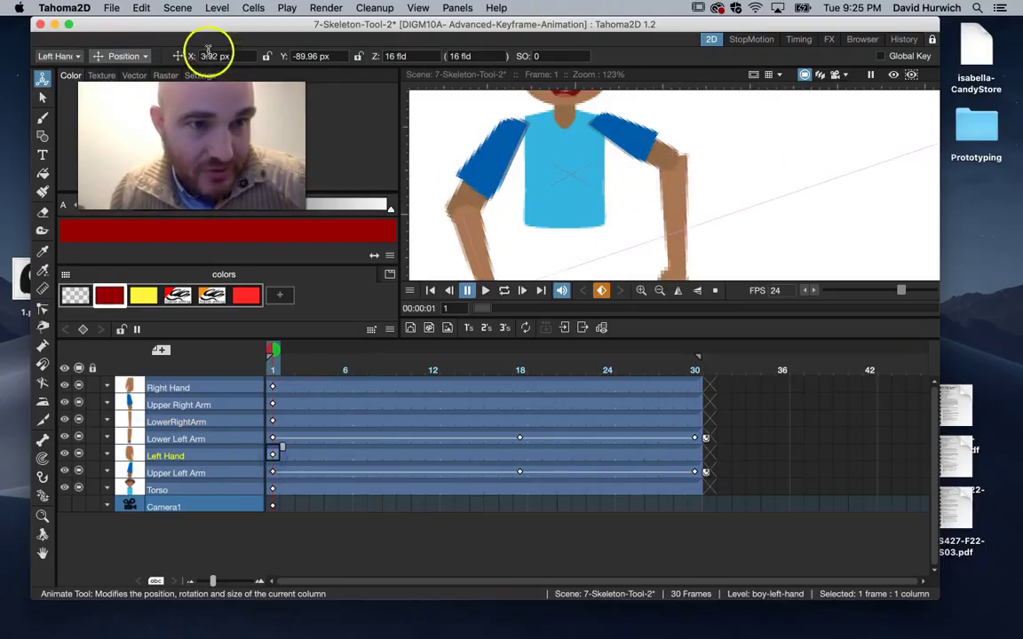
left_click(42, 438)
scroll(622, 186, "down", 3)
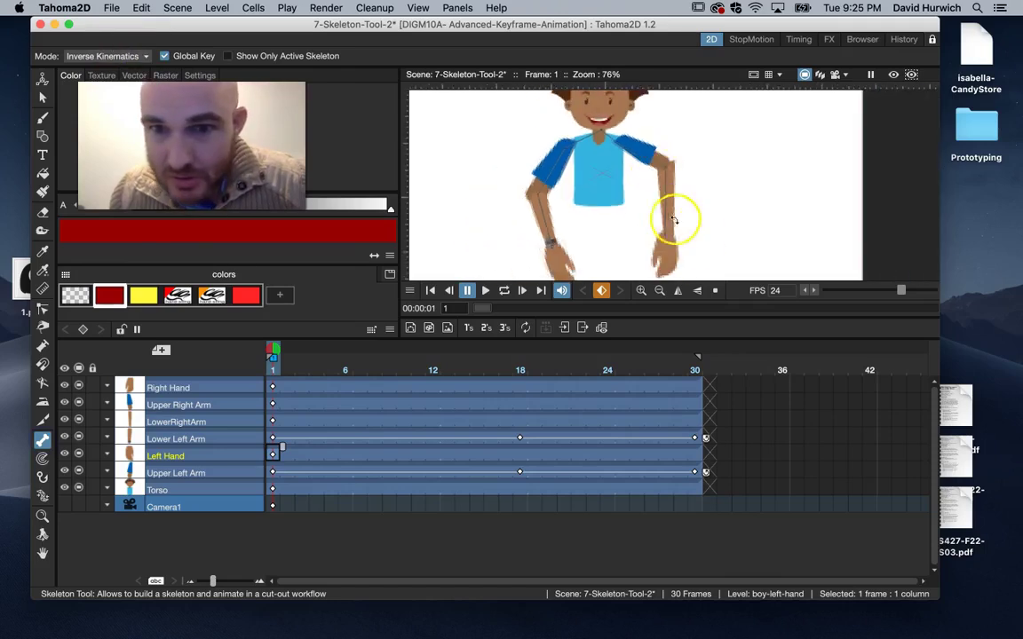
left_click_drag(666, 210, 663, 139)
scroll(697, 148, "up", 1)
scroll(696, 148, "down", 2)
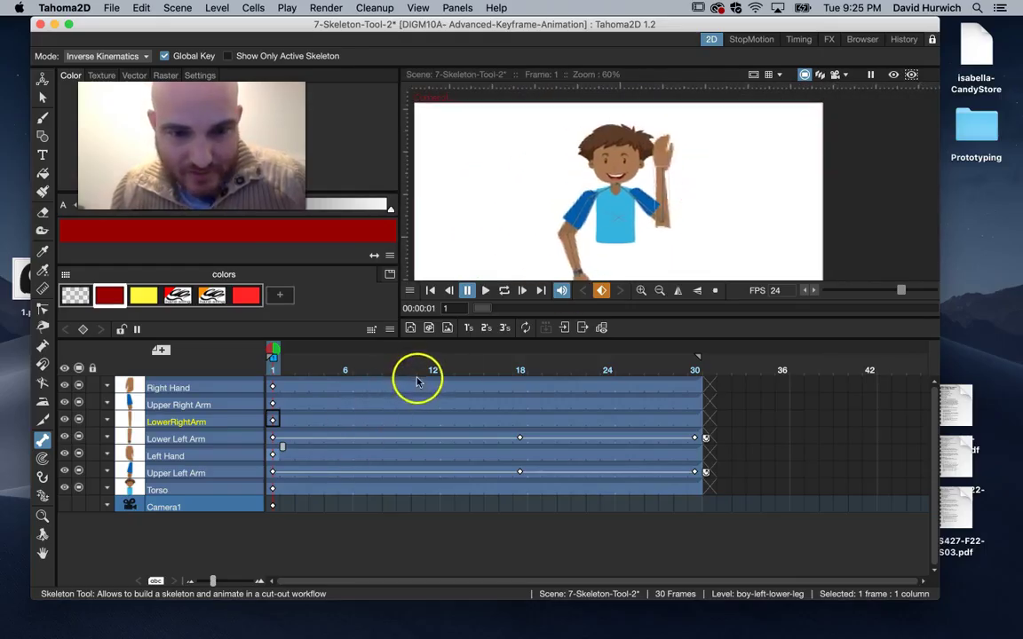
Step: Key the waving right arm on frames 10, 19 and 30, upright on 19 and swung outward on 30, and play the animation
left_click(404, 418)
mouse_move(662, 184)
left_mouse_down()
mouse_move(686, 180)
mouse_move(708, 244)
mouse_move(664, 184)
left_mouse_up()
left_click(534, 418)
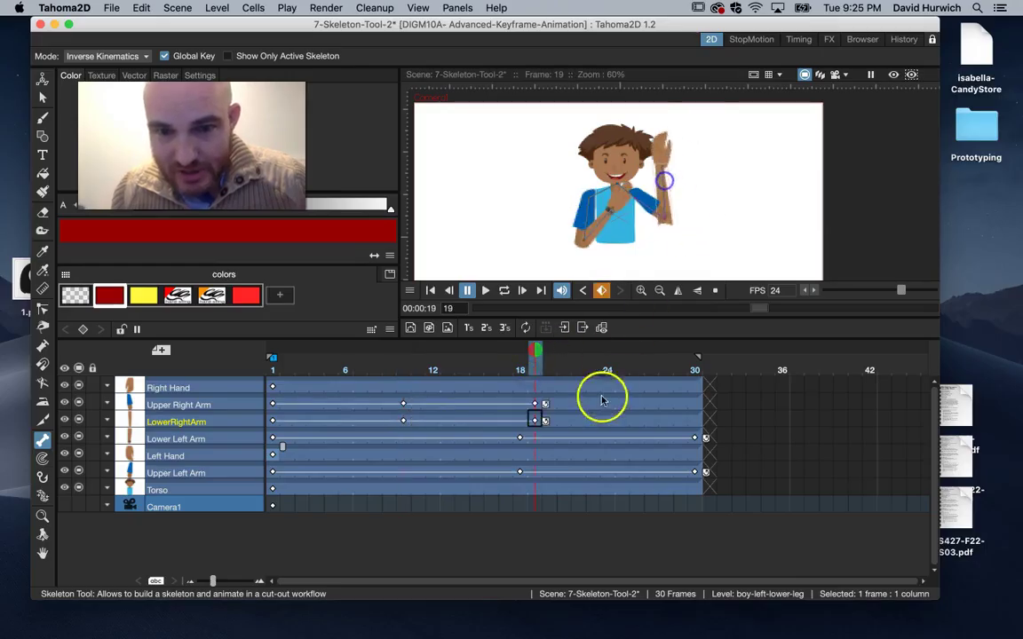
left_click(695, 364)
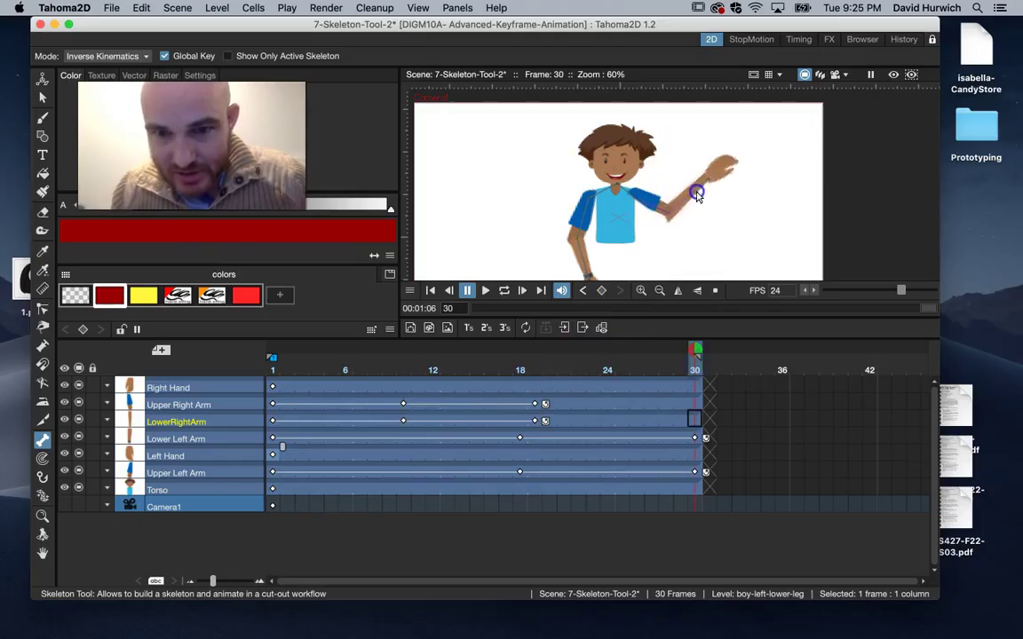
left_click(485, 291)
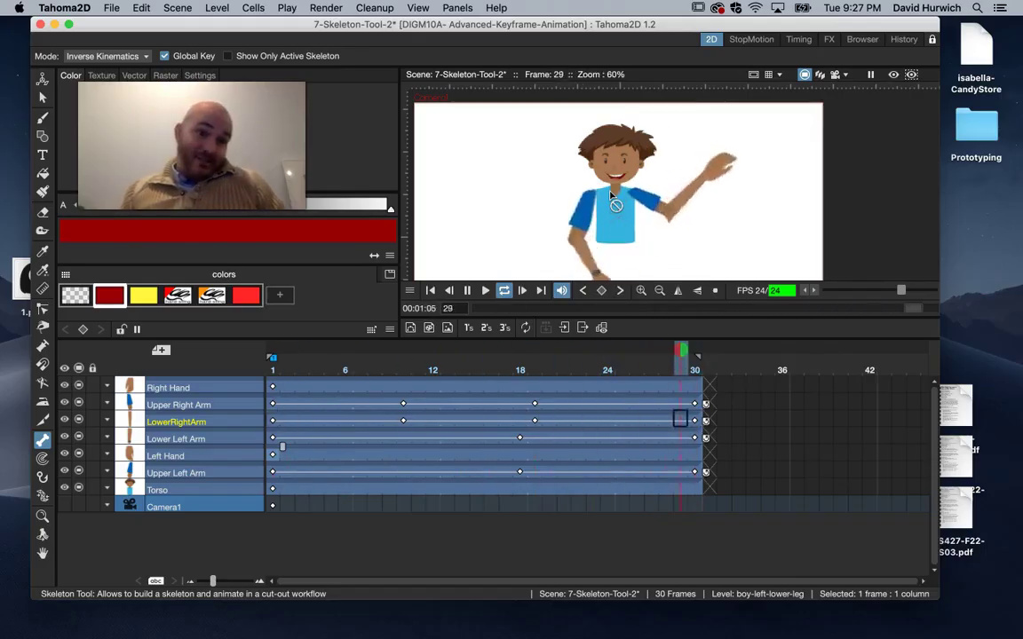
left_click(26, 612)
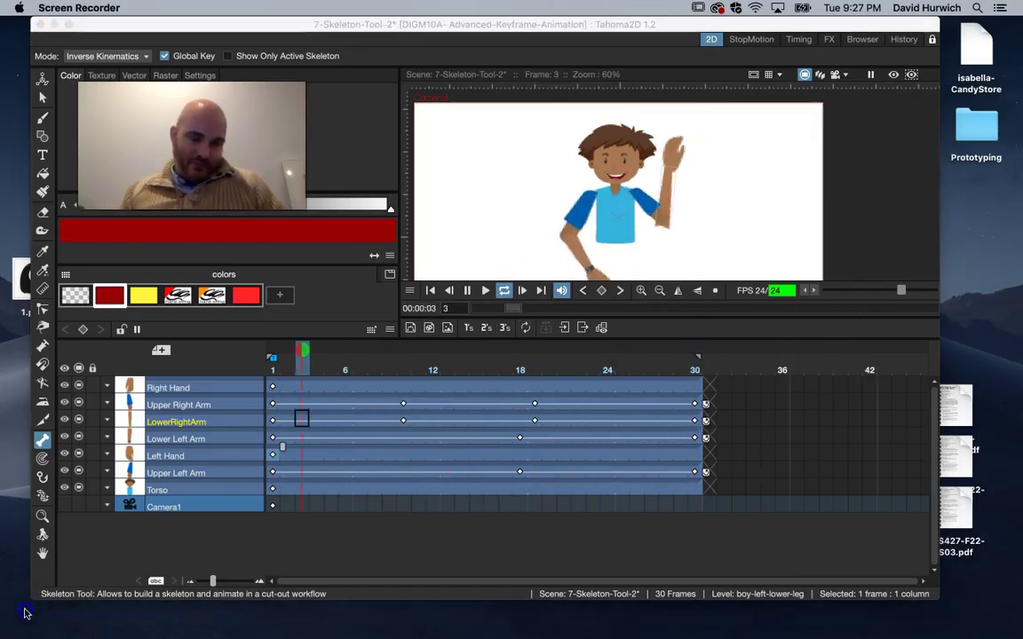